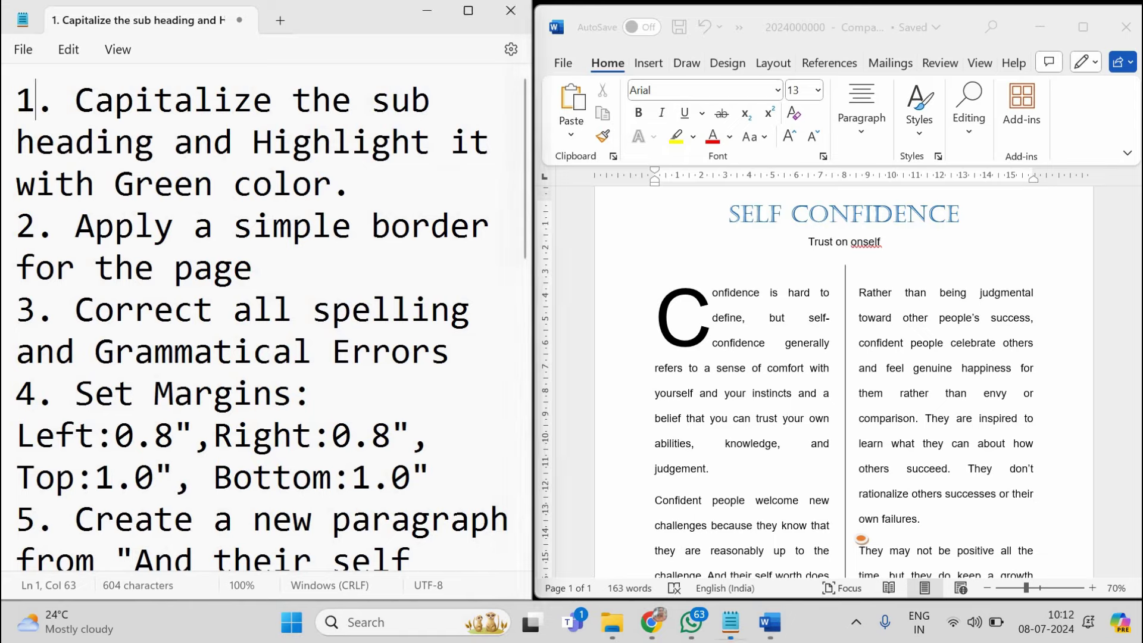
Select the first task's text in the Notepad notes
drag(75, 100, 391, 142)
key(shift+Right)
key(shift+Right)
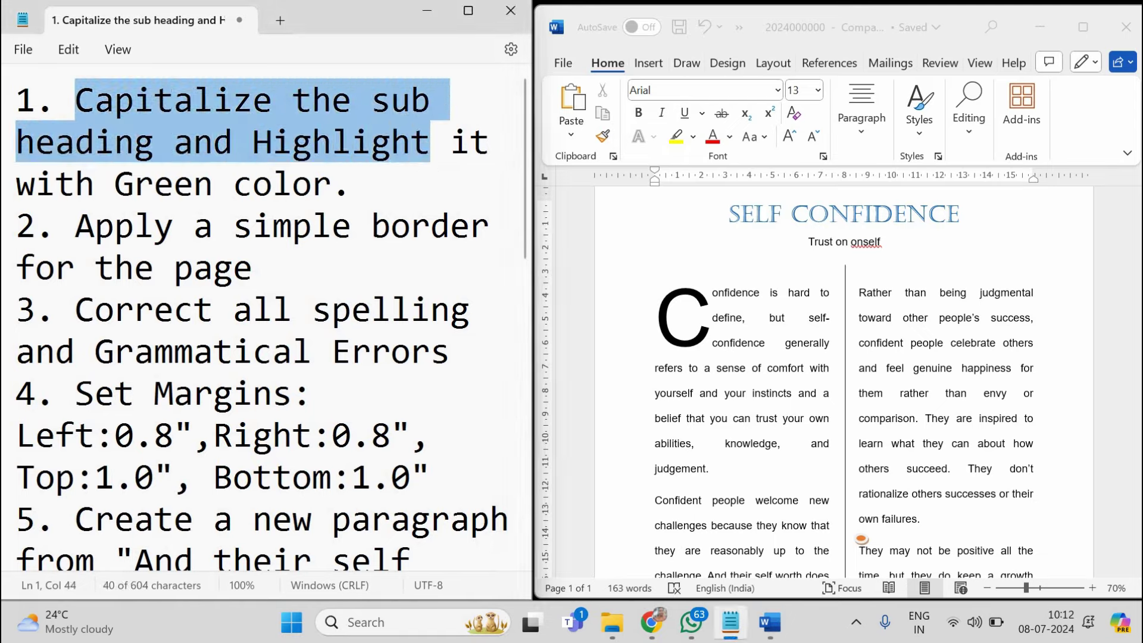
key(shift+Right)
key(shift+Right)
key(shift+Right)
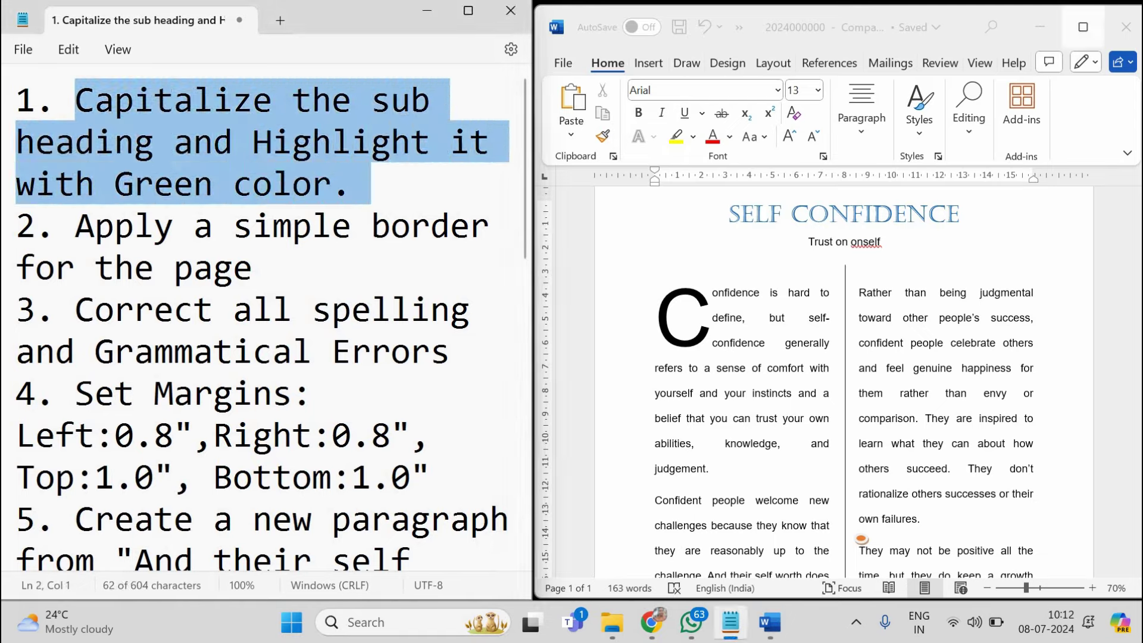
Change the subheading 'Trust on onself' to UPPERCASE and highlight it Bright Green
click(660, 261)
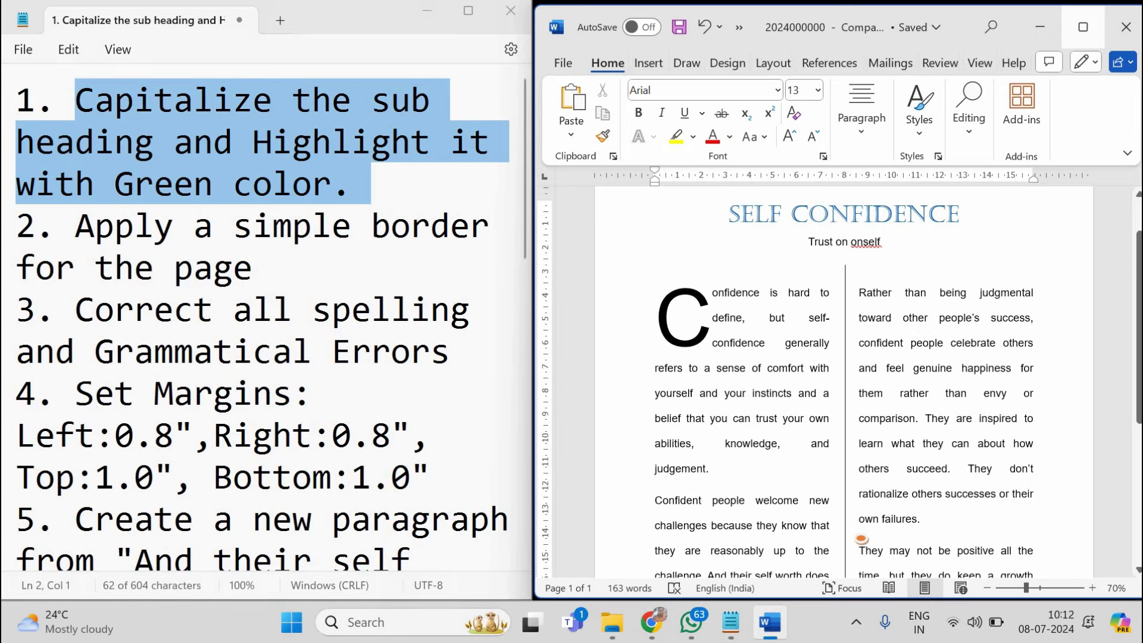
drag(808, 242, 885, 242)
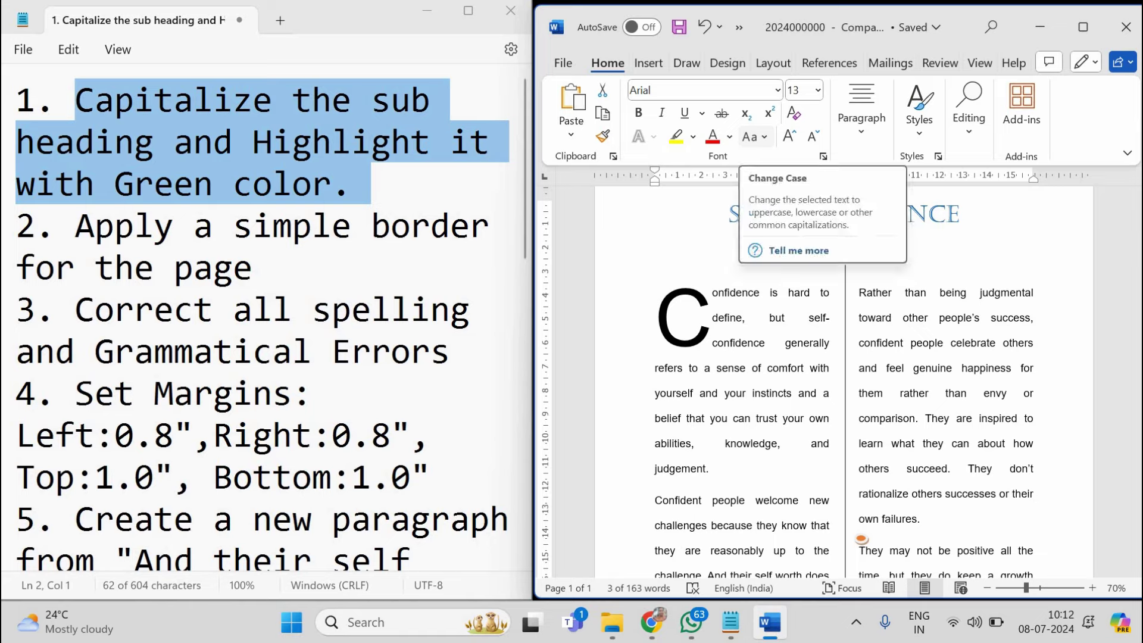
click(755, 136)
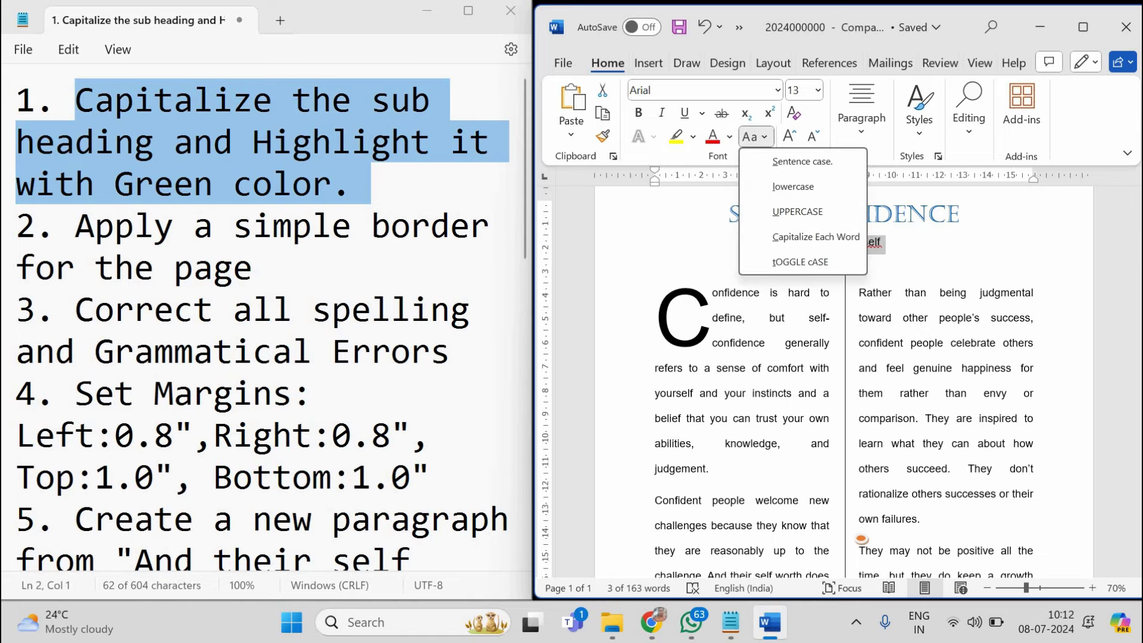
click(797, 212)
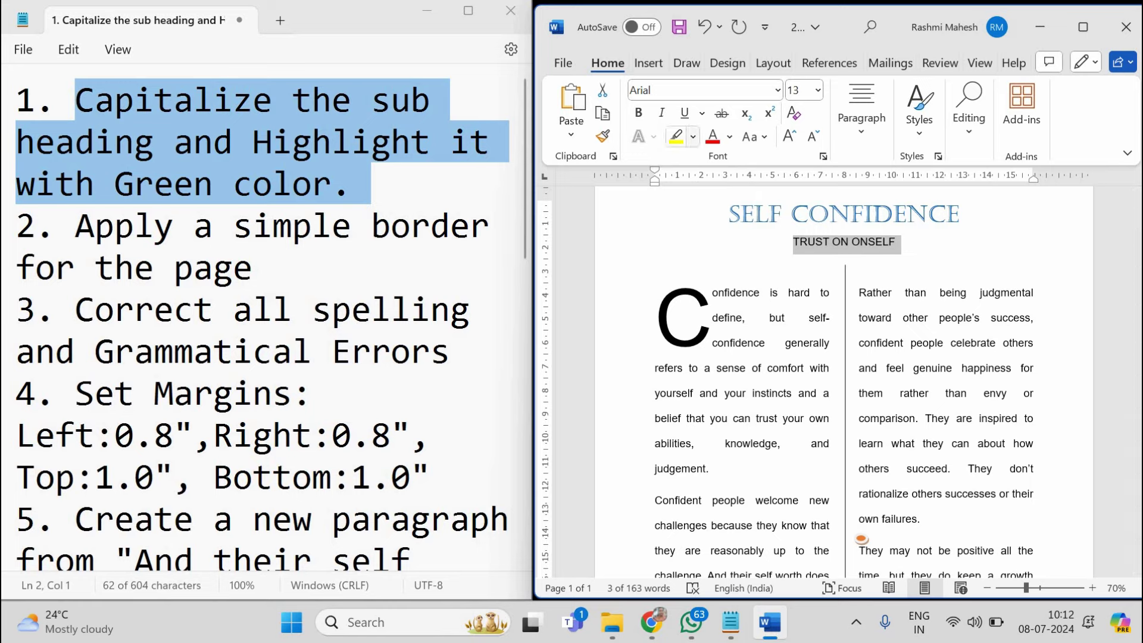
click(693, 137)
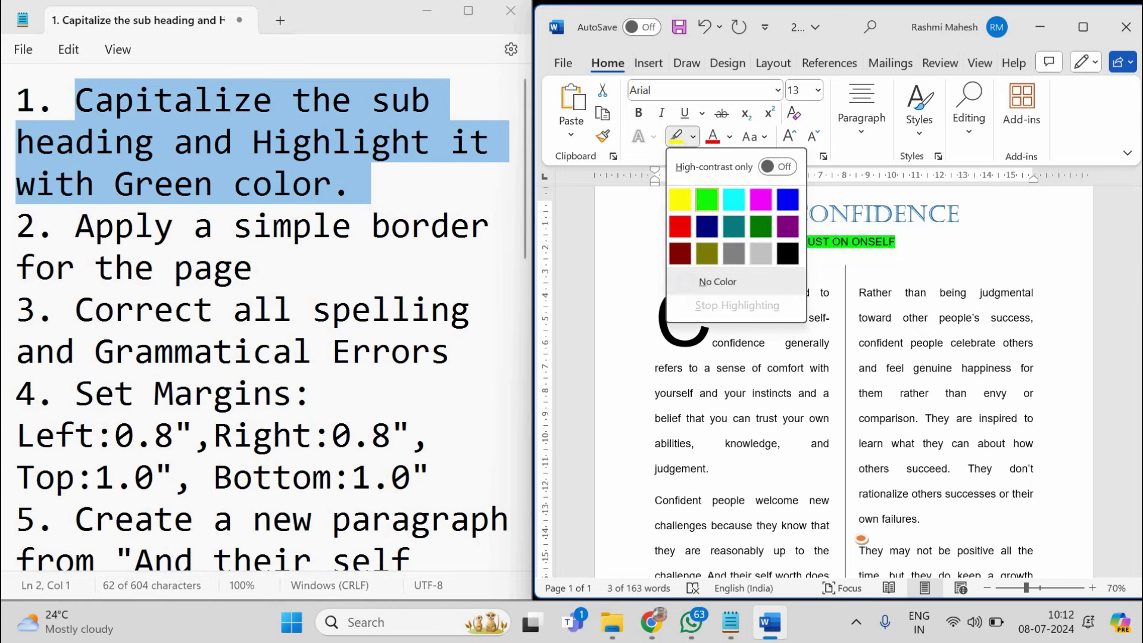
click(706, 200)
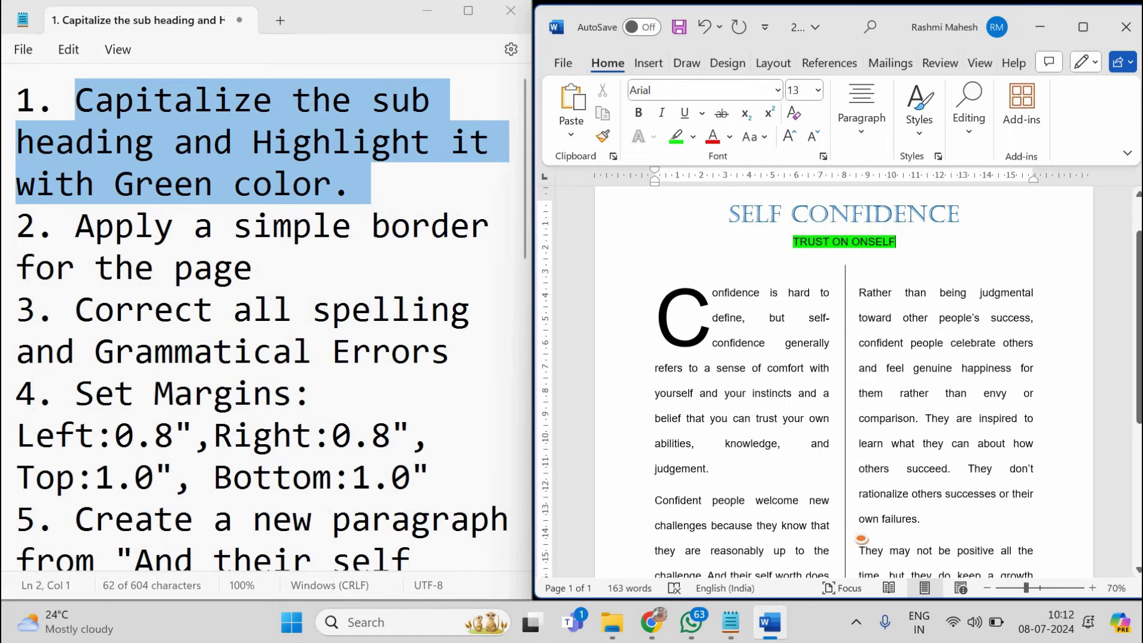
Move to the second task and open Word's Page Border settings full-screen
click(232, 225)
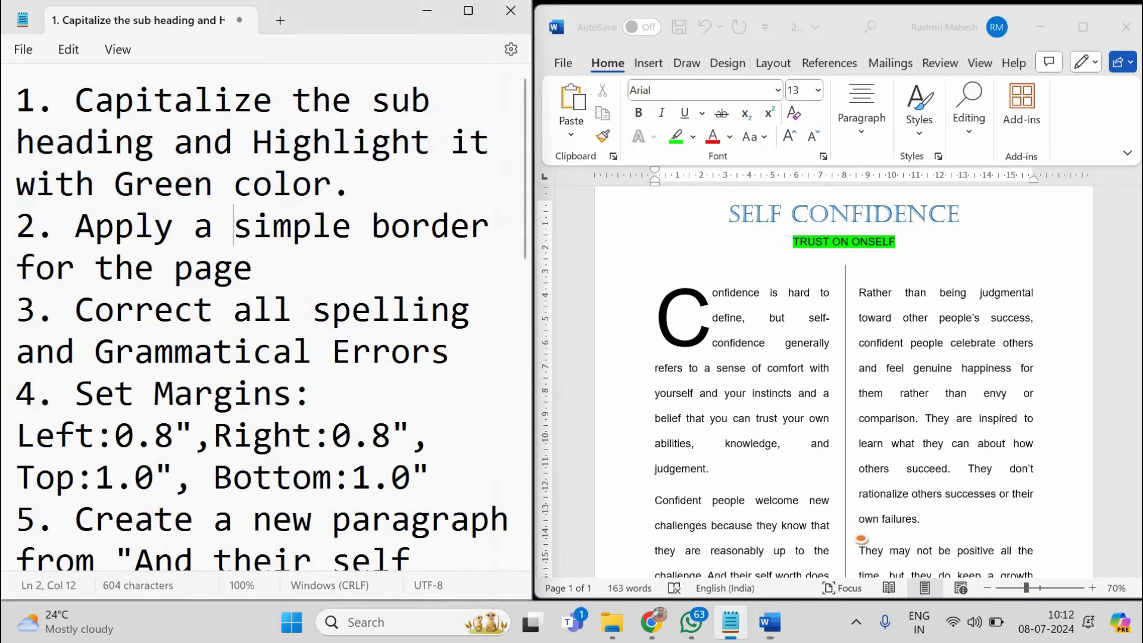
click(896, 241)
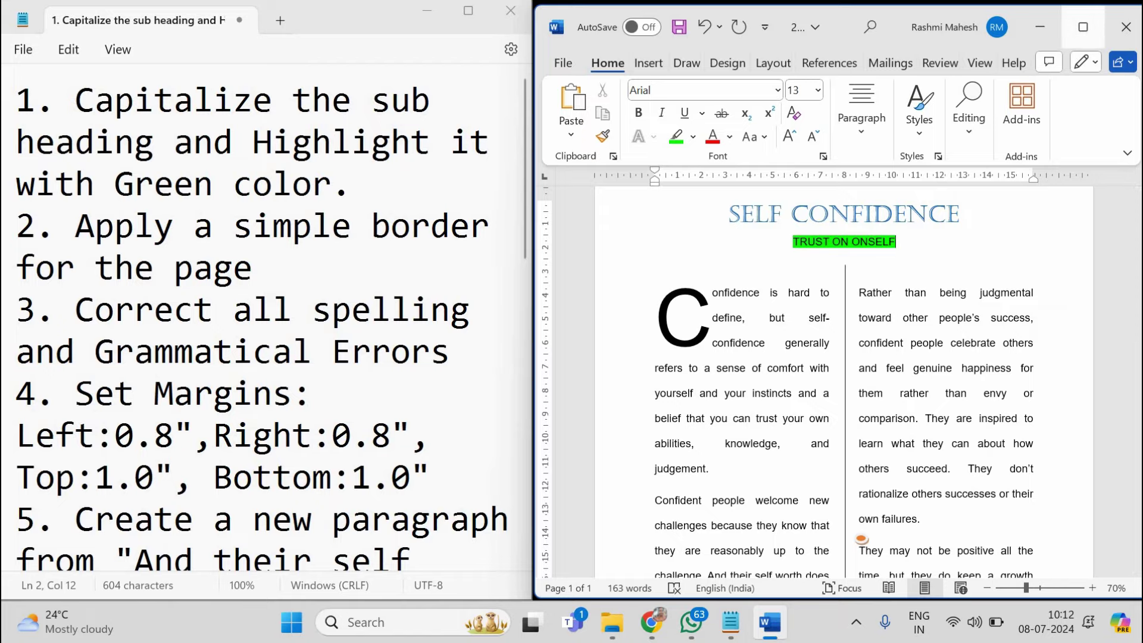
click(1083, 27)
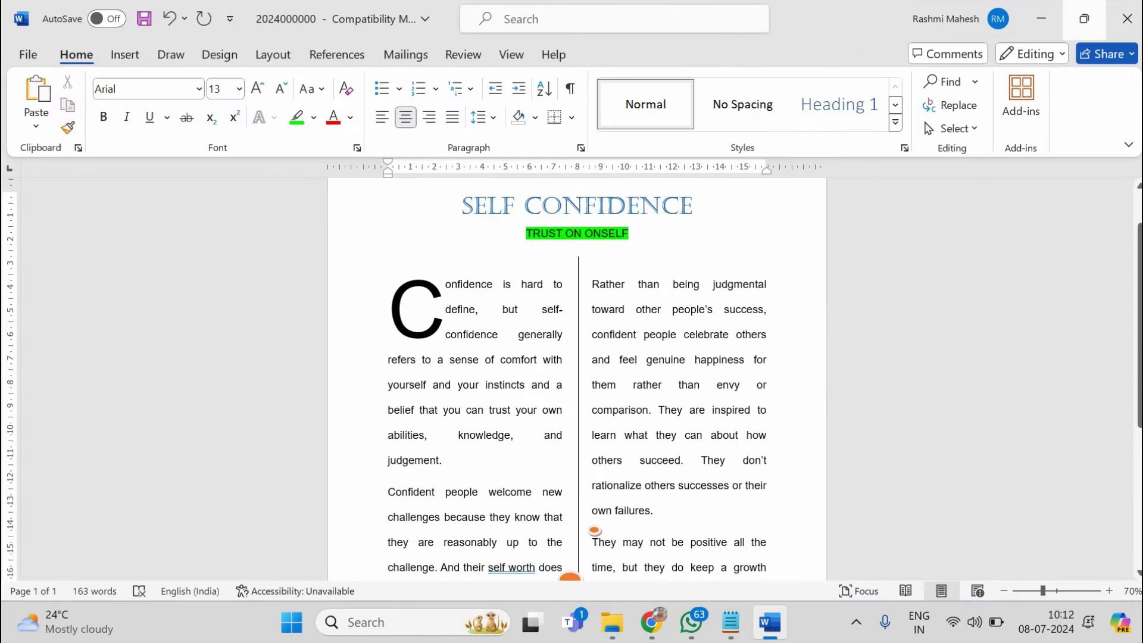
click(220, 55)
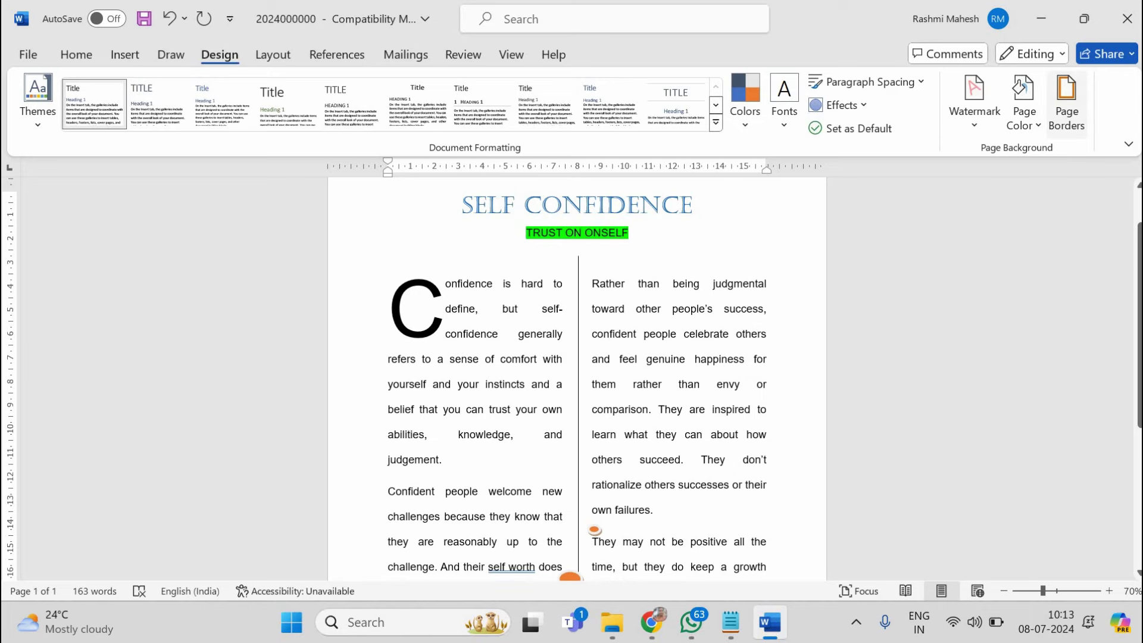
click(1066, 104)
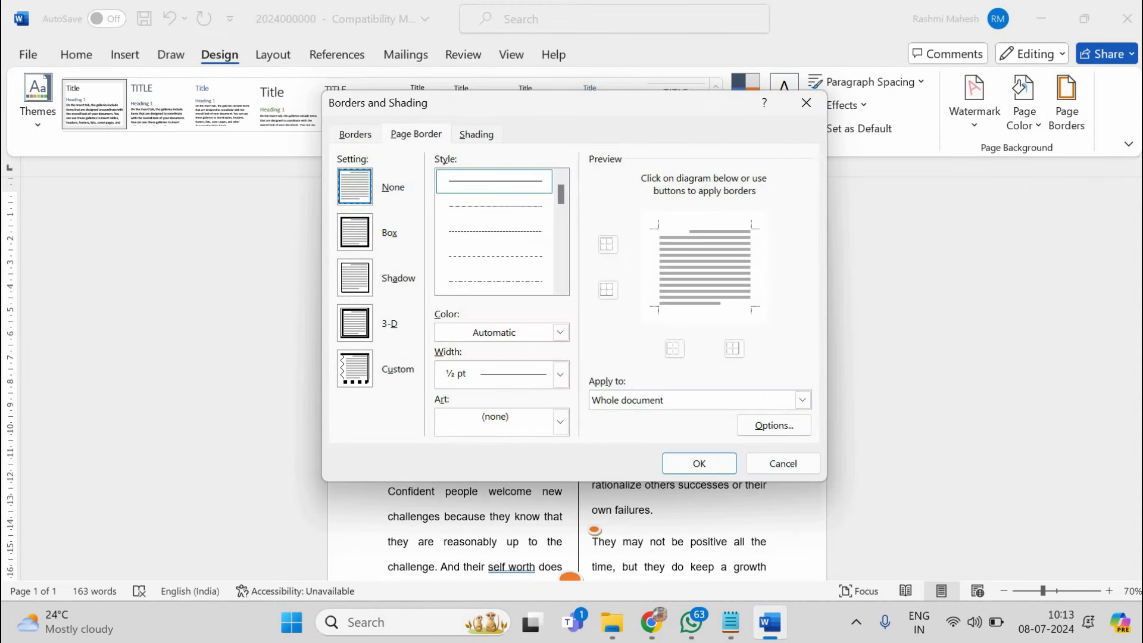
key(ctrl+shift+Tab)
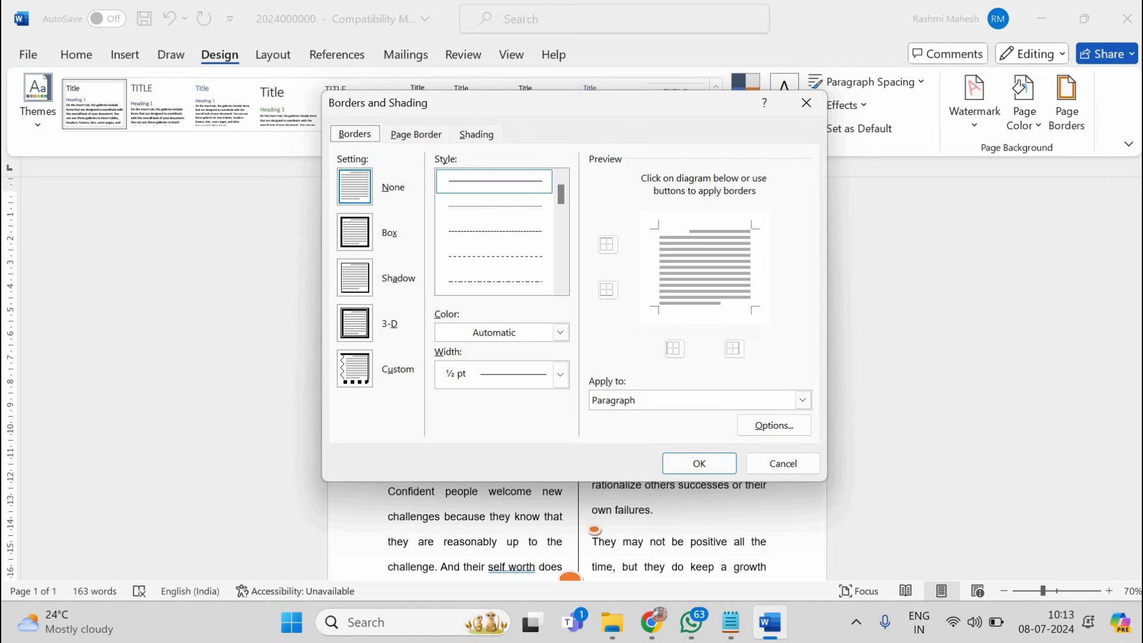
key(ctrl+Tab)
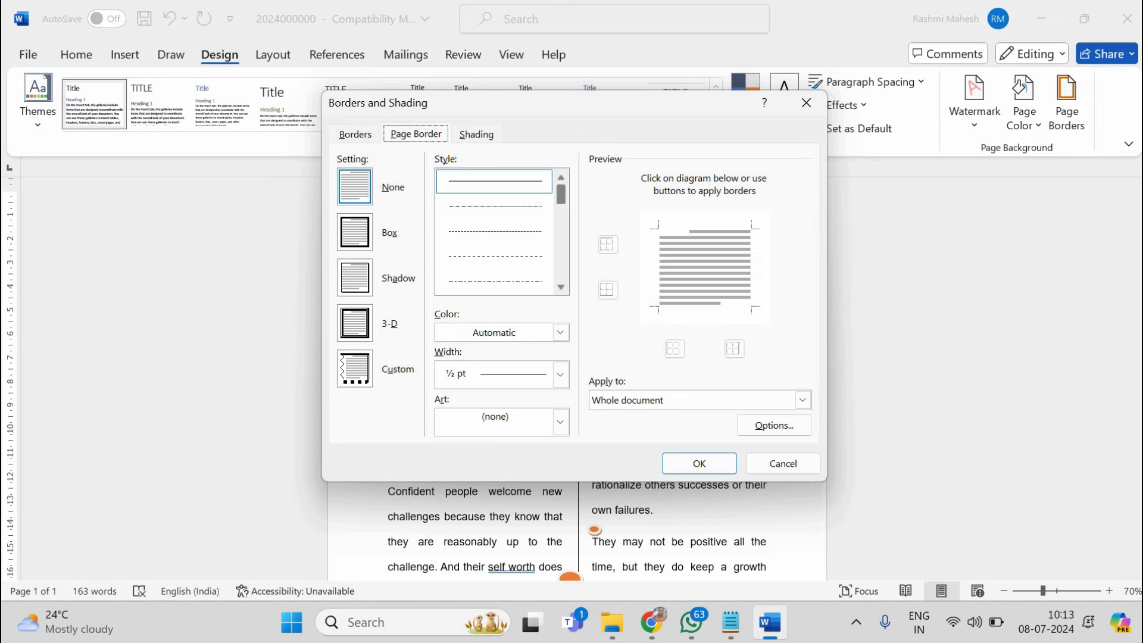
Choose a thick double-line border style with a 4½ pt width
scroll(494, 232, down, 3)
click(494, 281)
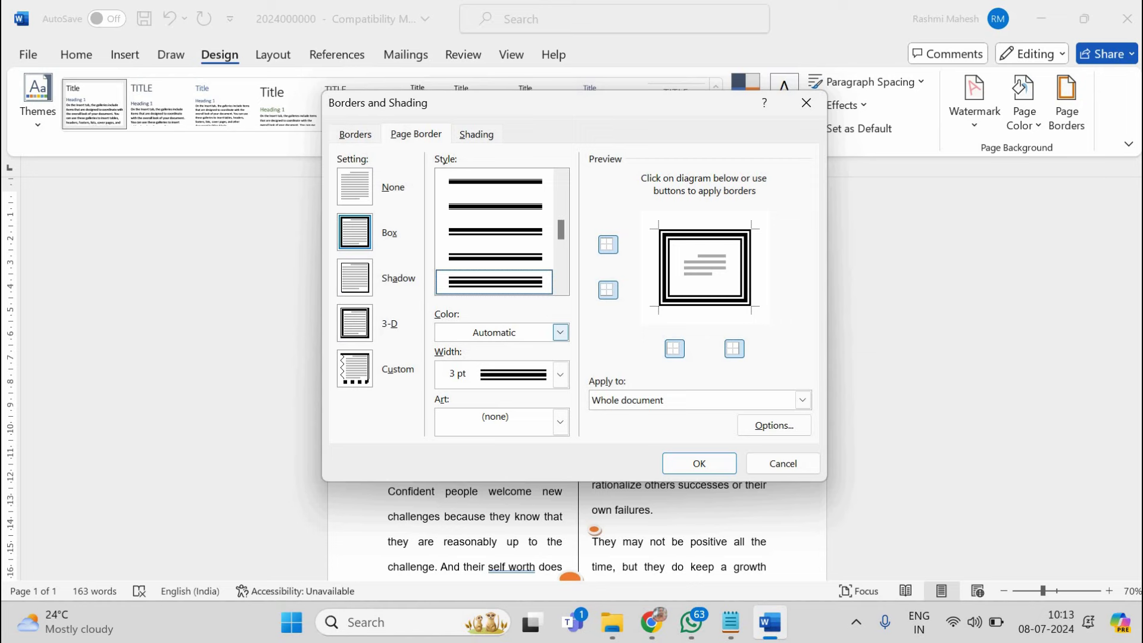
click(560, 375)
key(Down)
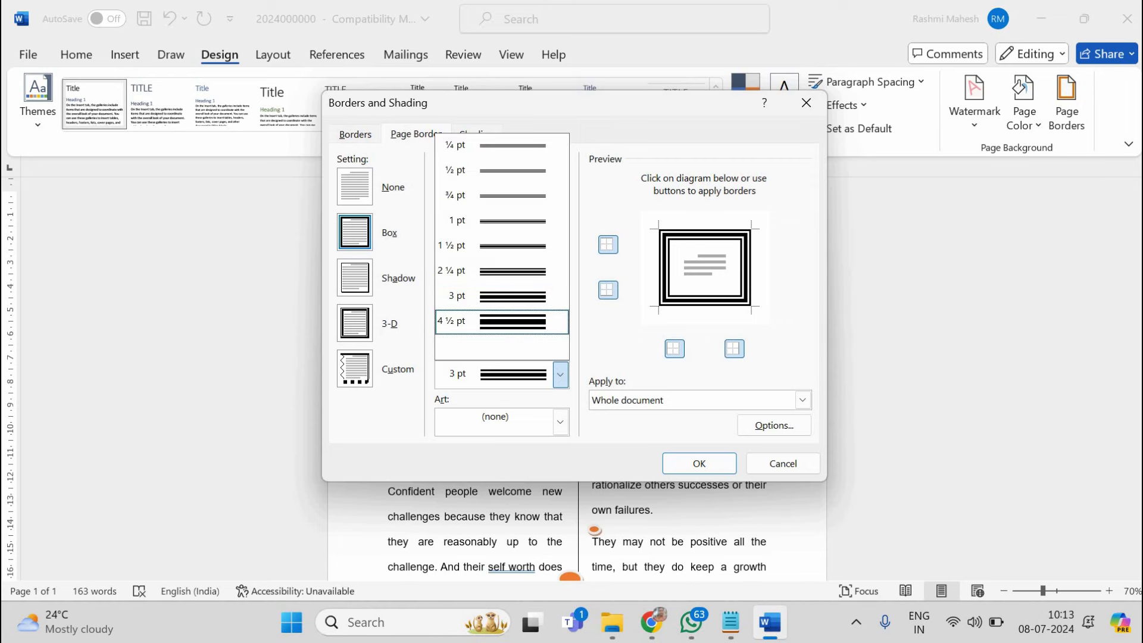
key(Return)
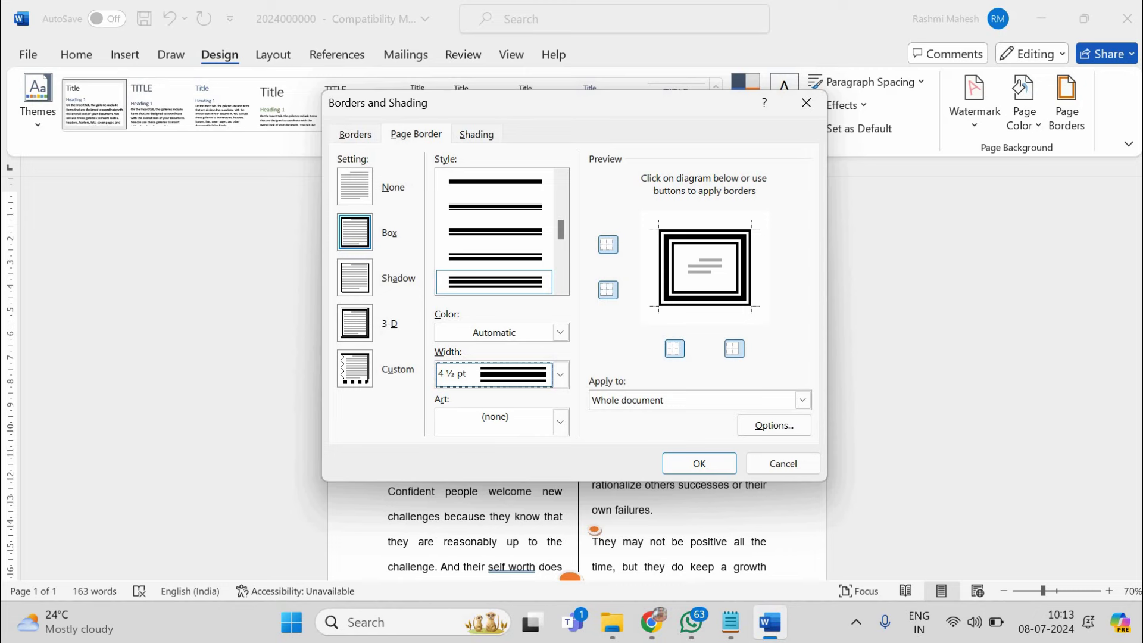
Pick the dark figures art border and reduce its width to 18 pt
click(560, 422)
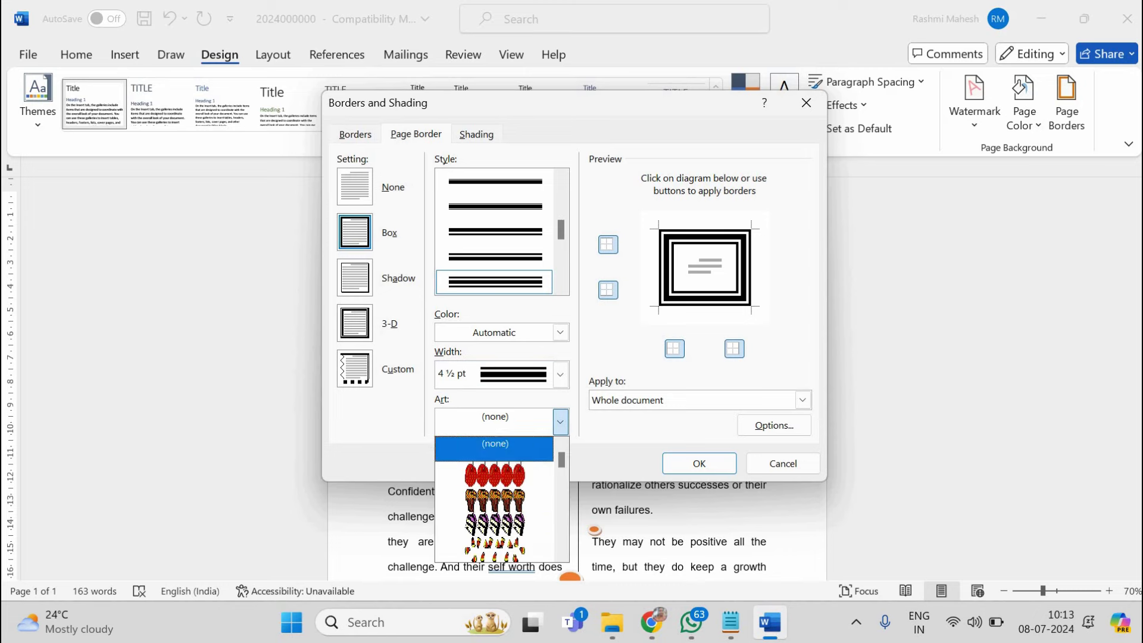
key(Down)
key(Down)
key(Down)
key(Down)
key(Down)
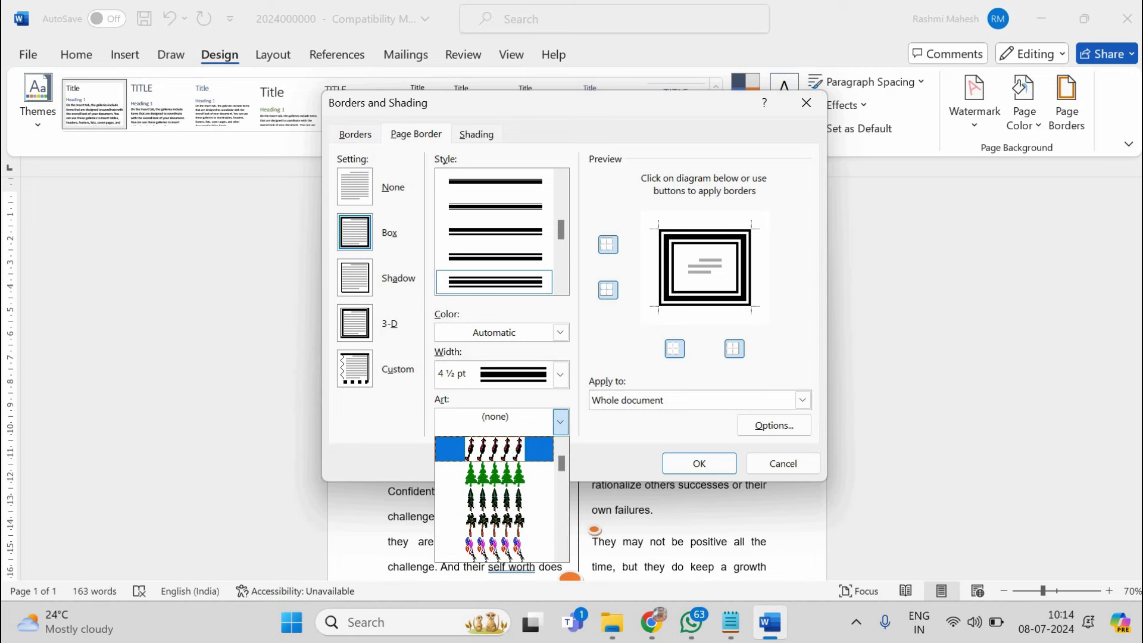
key(Return)
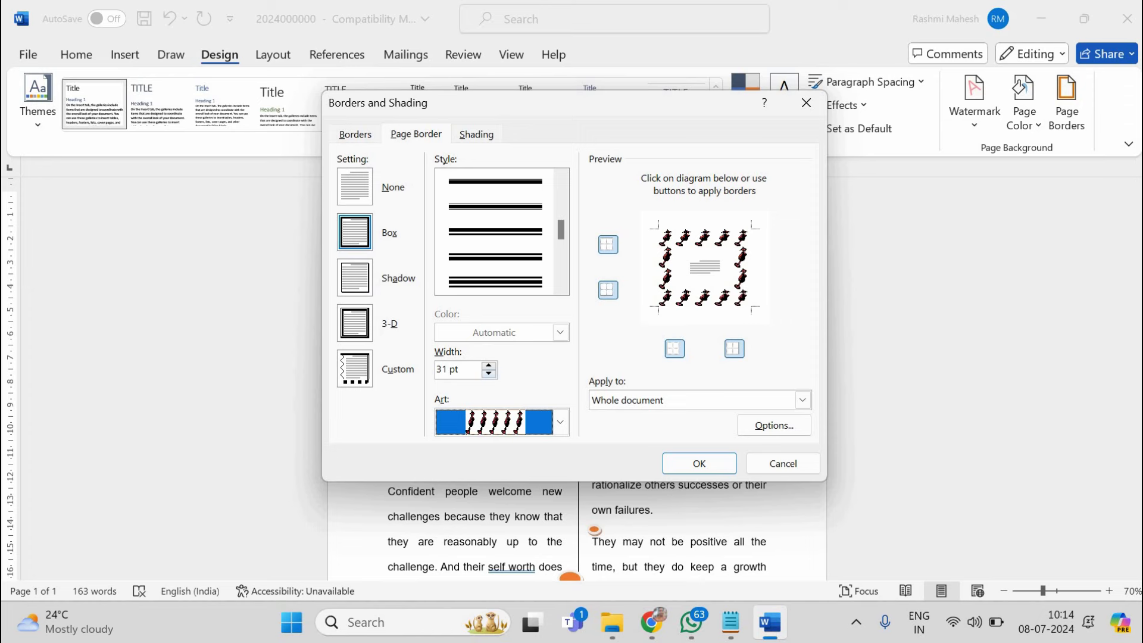
key(shift+Tab)
key(Down)
key(Down)
key(Down)
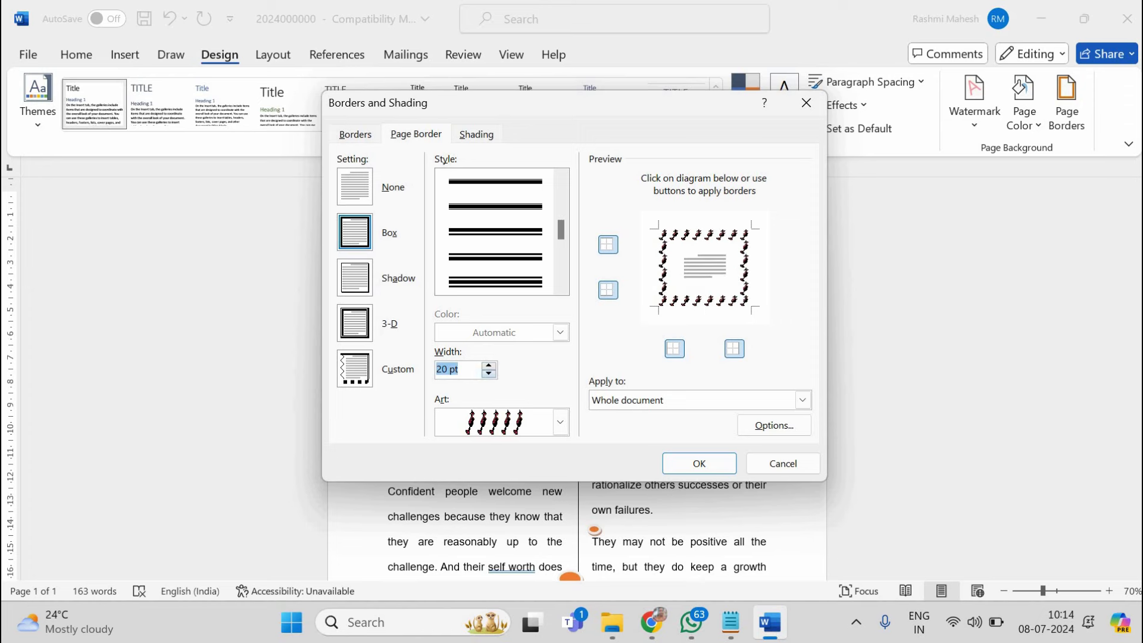
key(Down)
key(Down)
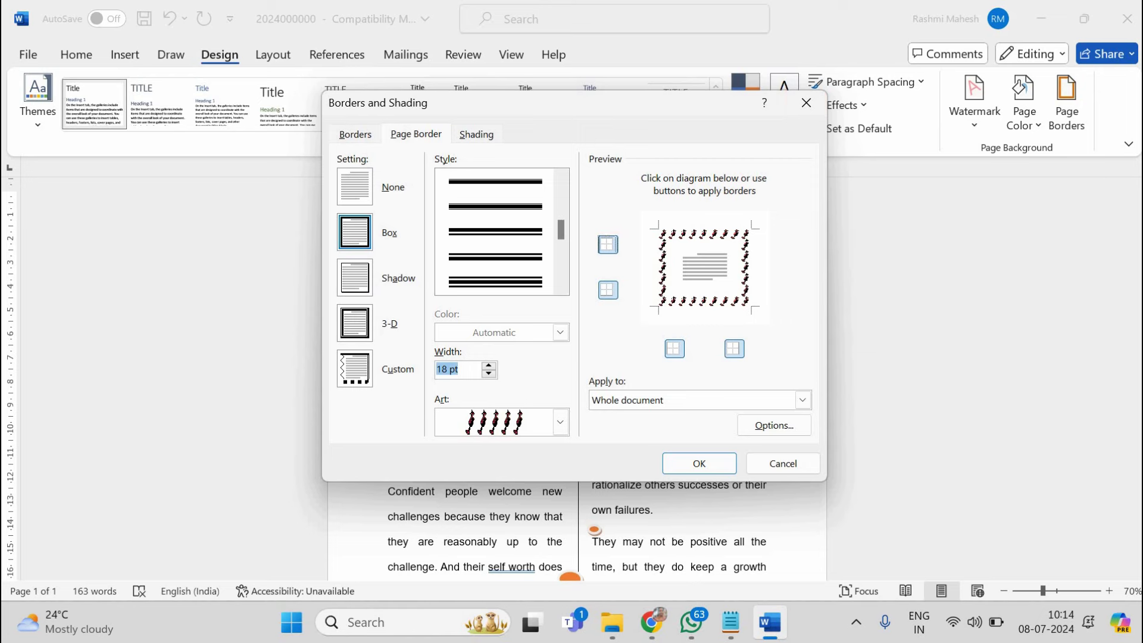
Use the 3-D setting, keep it on the whole document, and apply the border
click(608, 244)
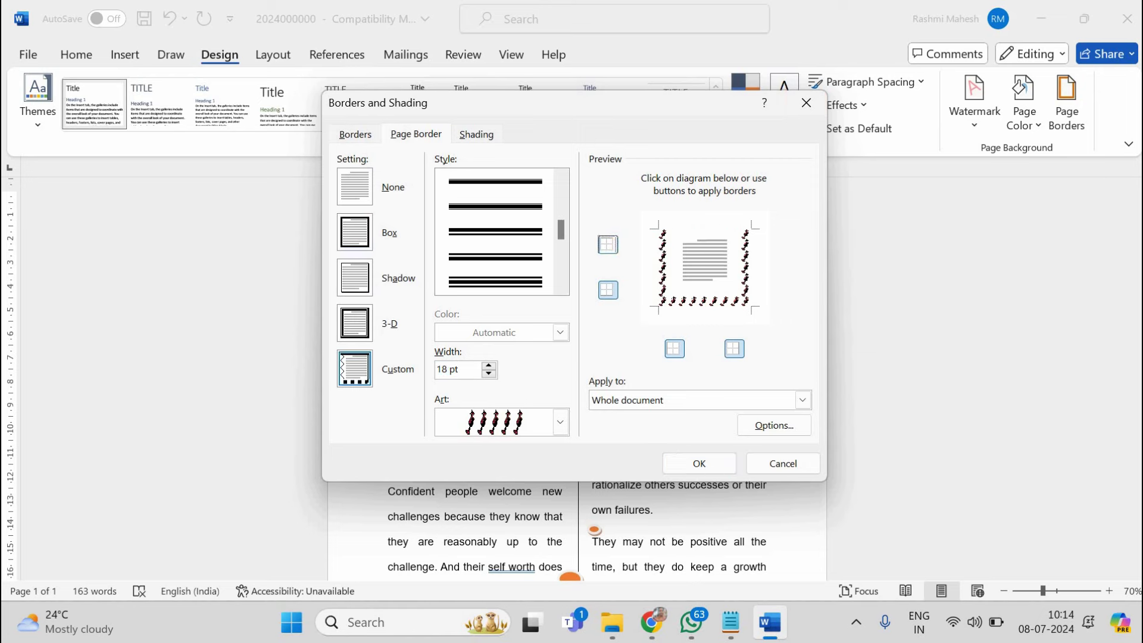
click(607, 244)
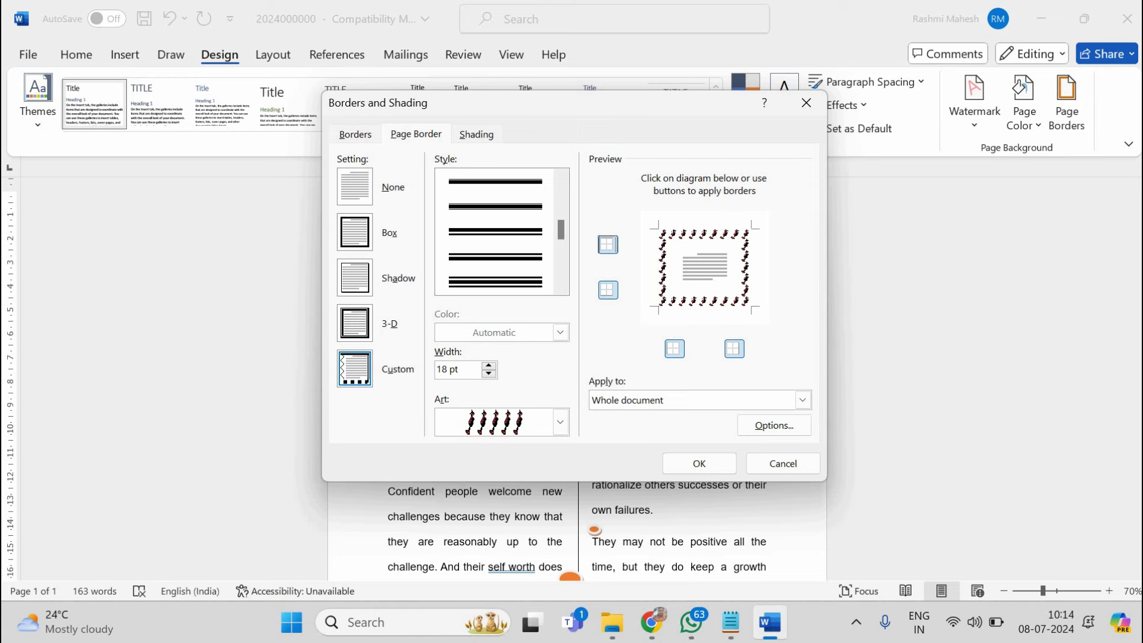
key(alt+d)
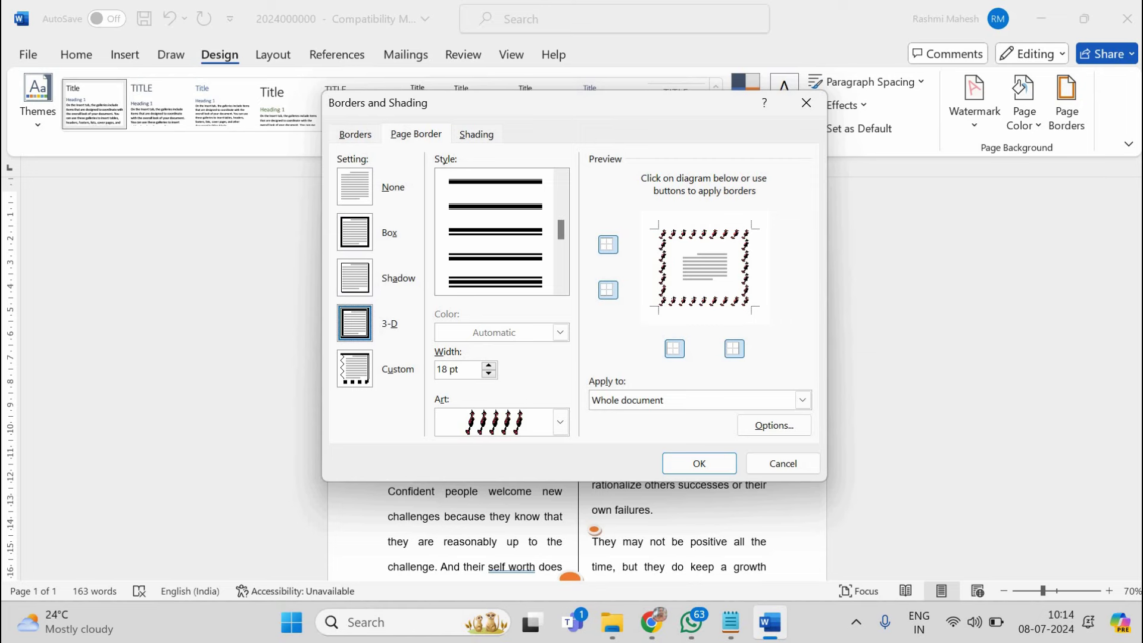
click(802, 400)
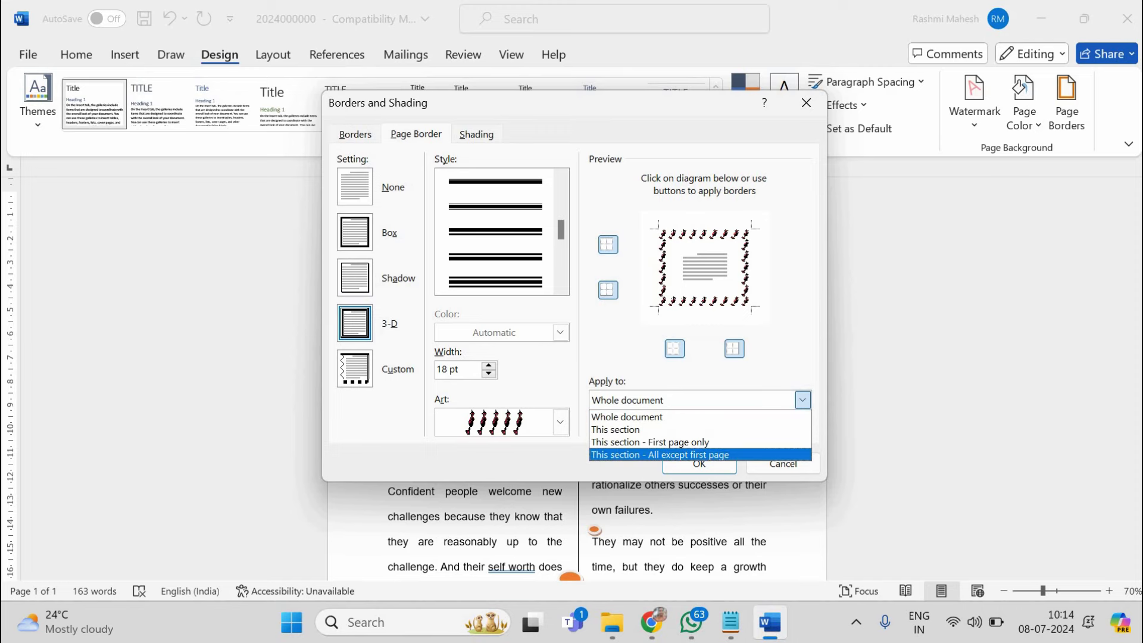
key(Escape)
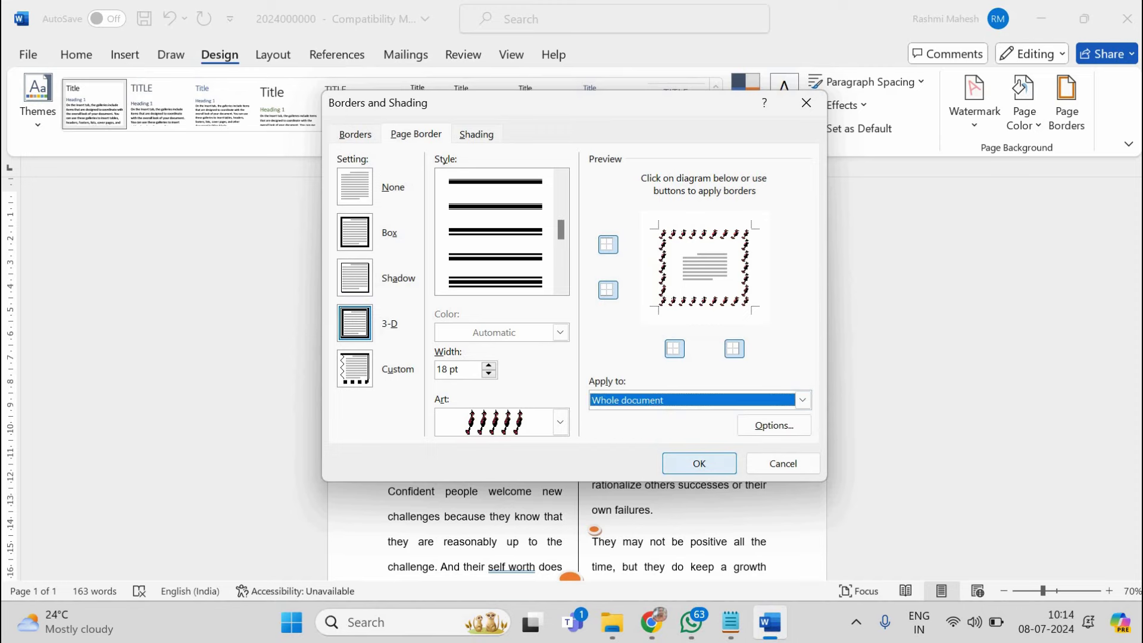
click(699, 463)
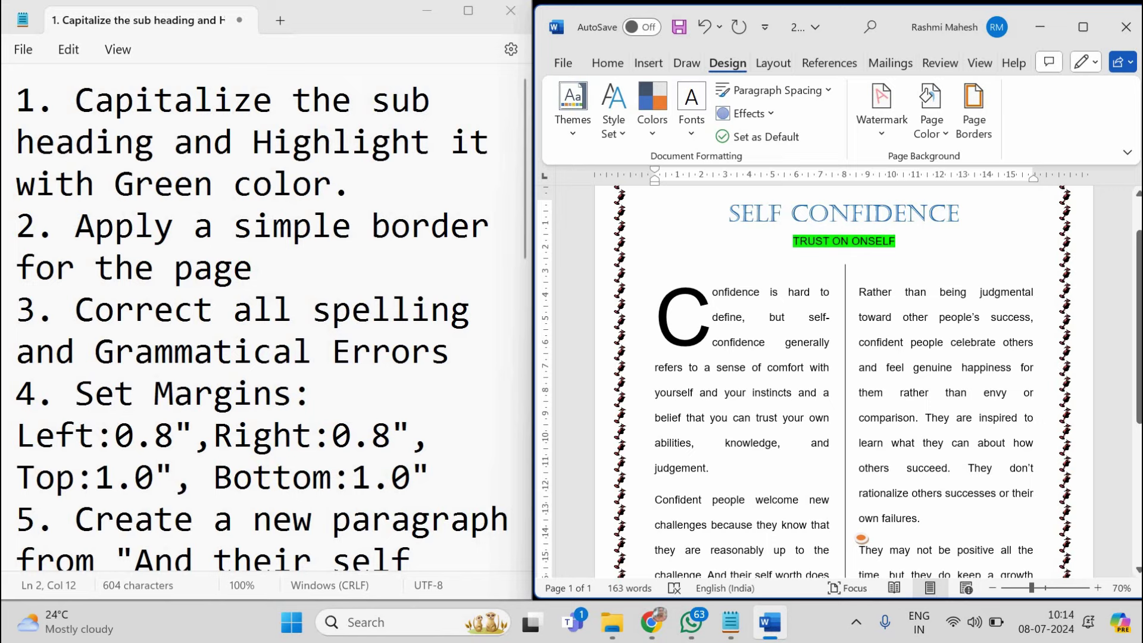
Replace the art page border with a plain thick triple-line border and restore Word beside Notepad
click(788, 292)
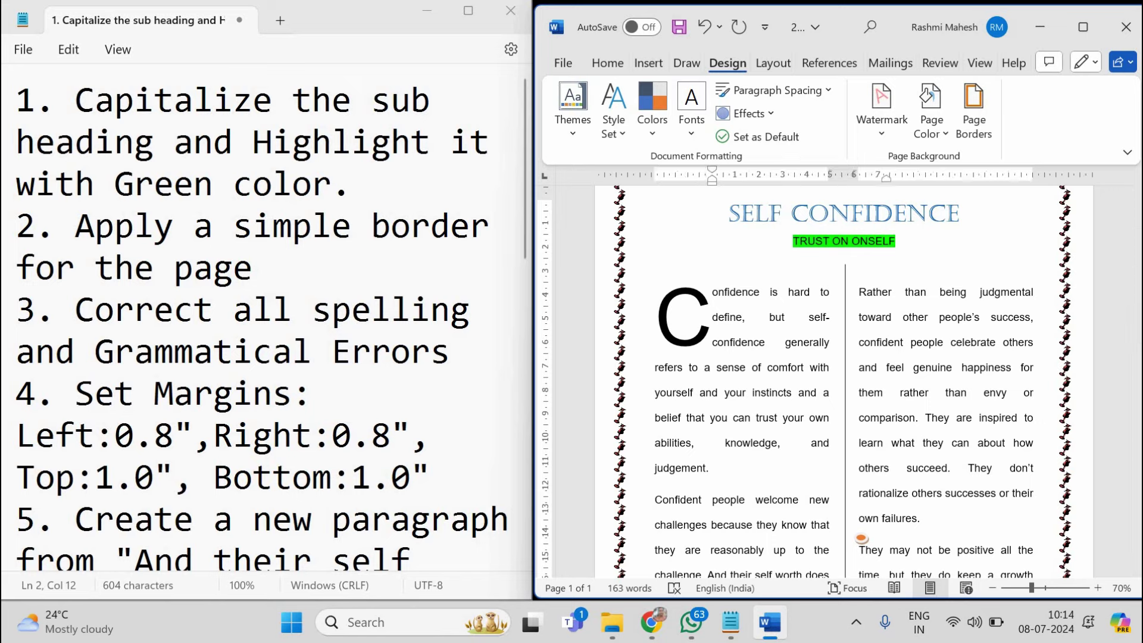
click(1083, 27)
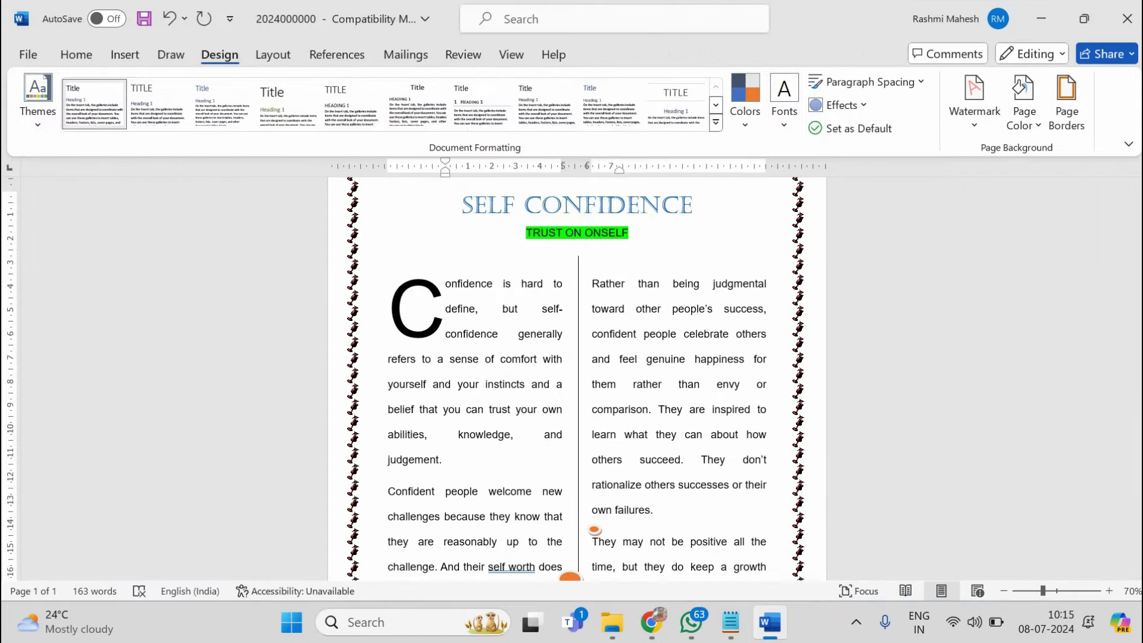
click(1067, 102)
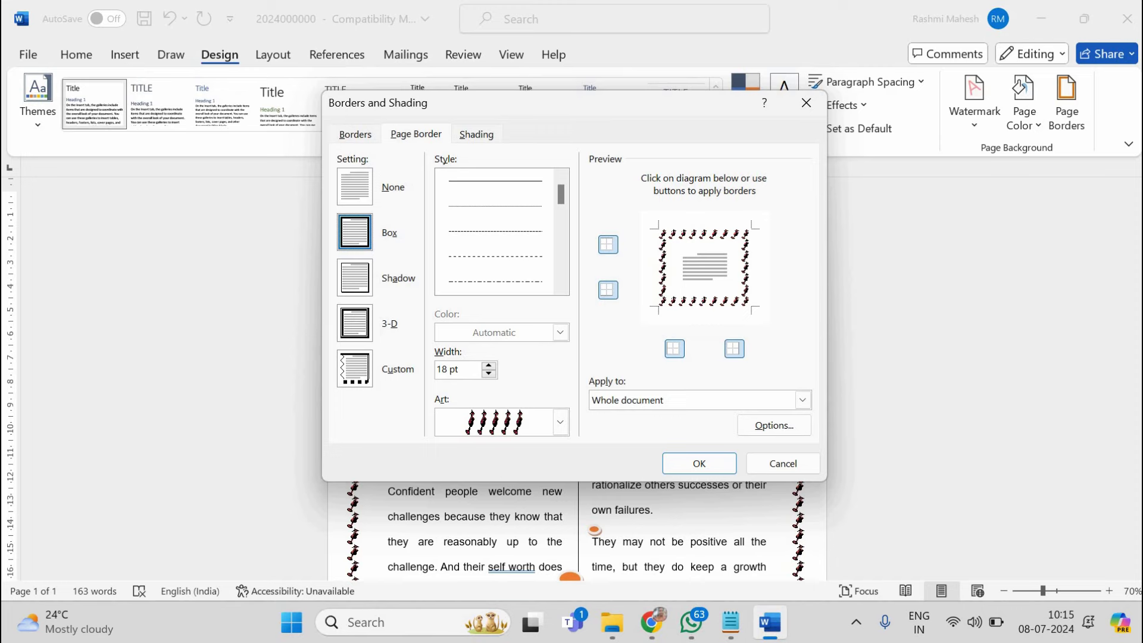
click(494, 256)
drag(561, 194, 561, 229)
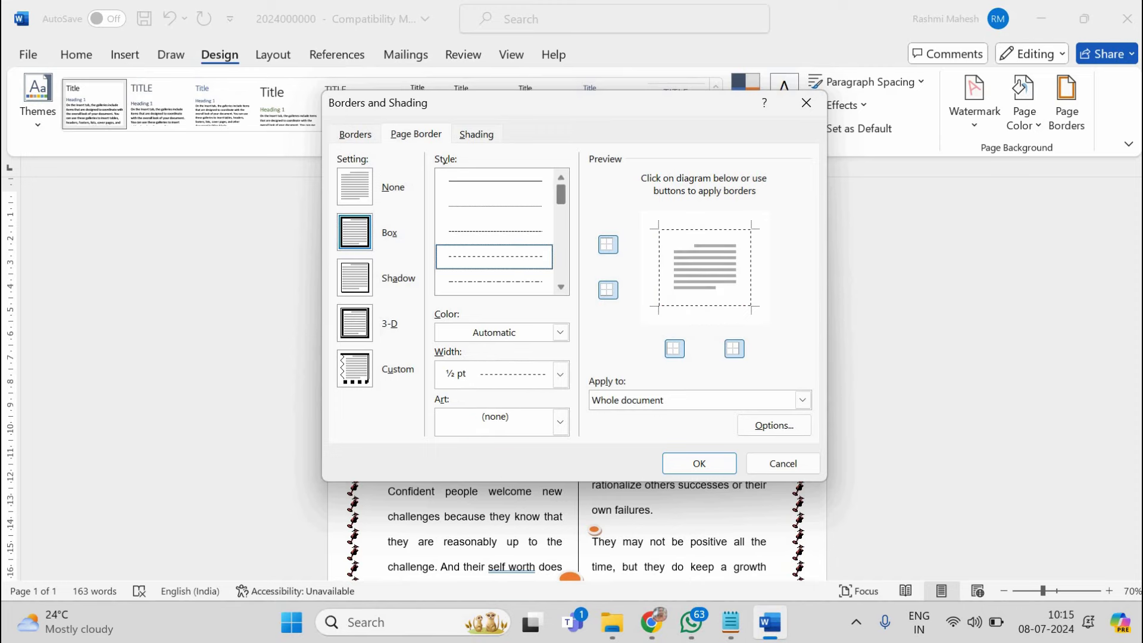
click(494, 281)
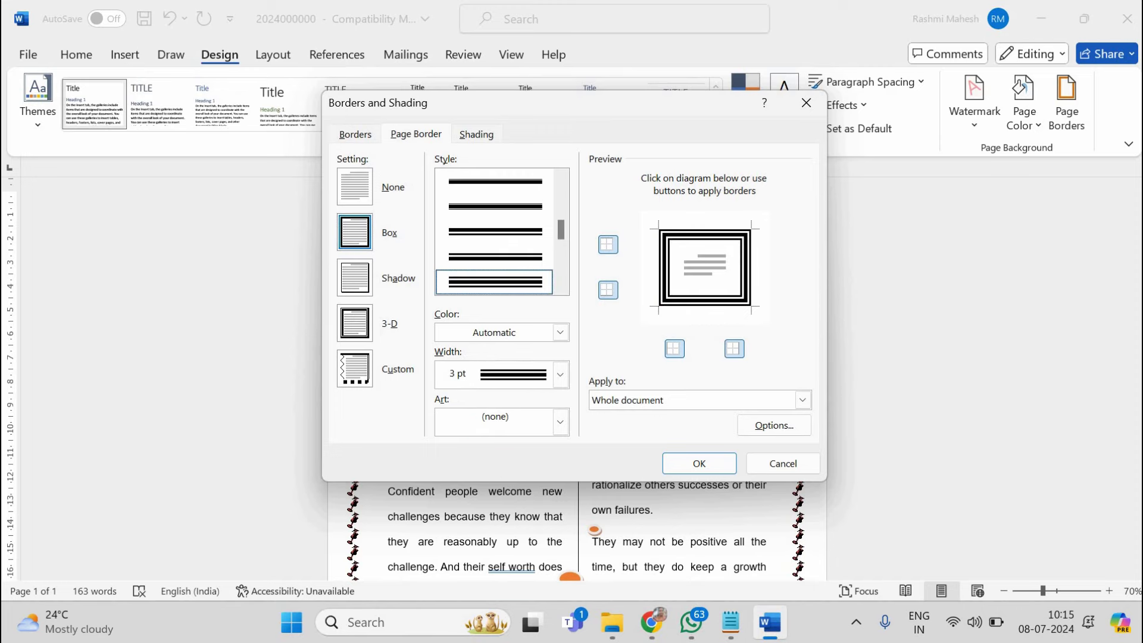
click(699, 463)
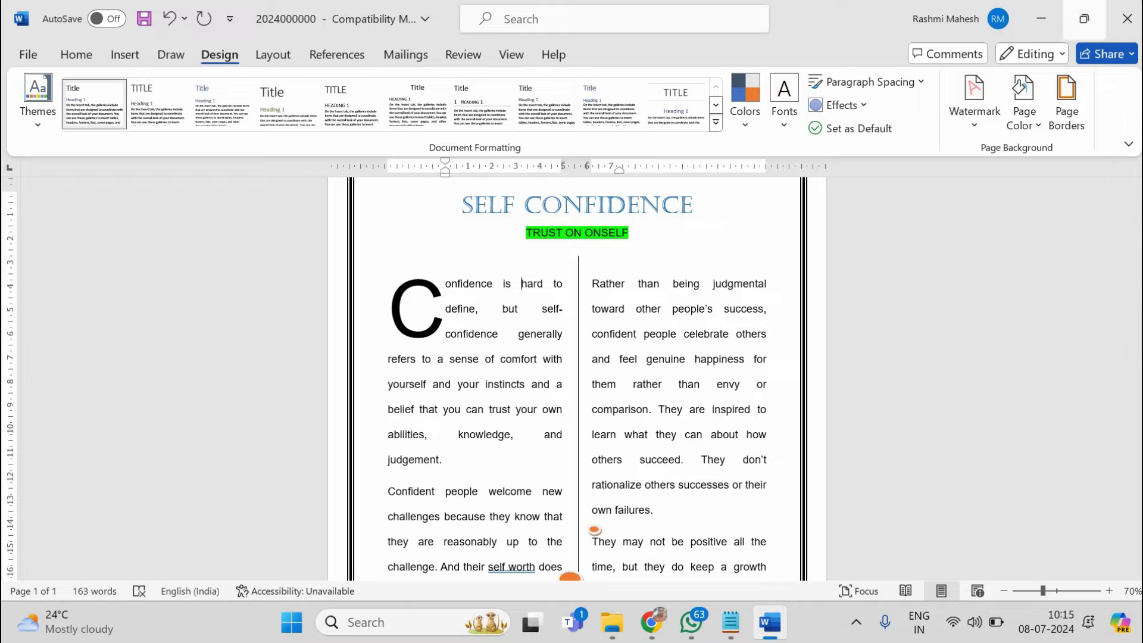
click(1084, 18)
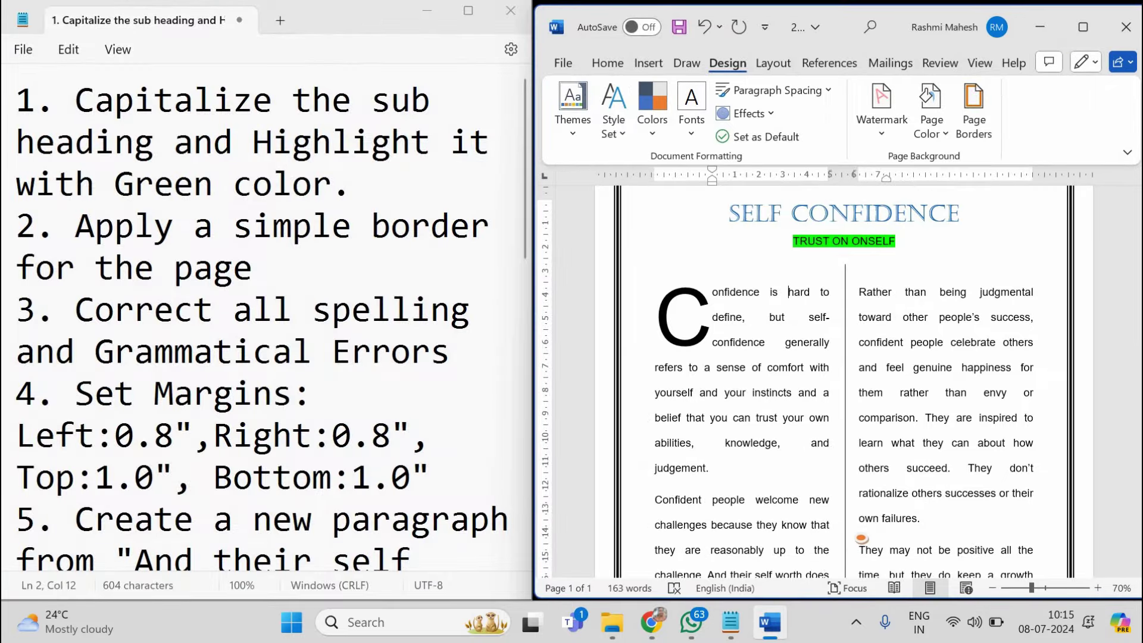
Run Spelling & Grammar and accept 'self-worth' as the correction
click(1083, 27)
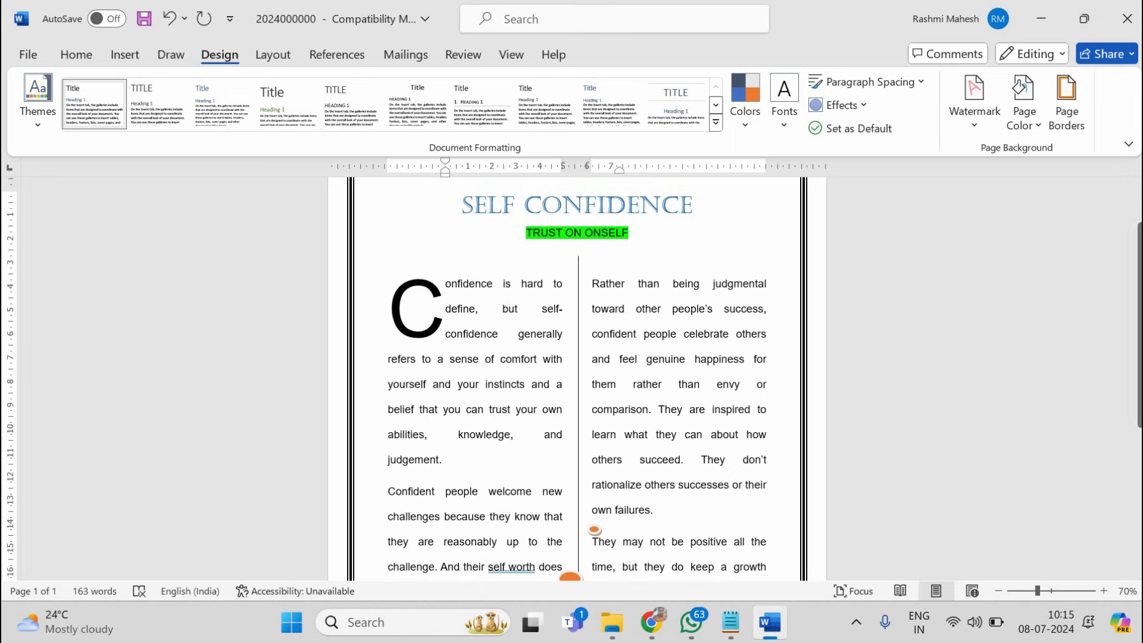
click(464, 54)
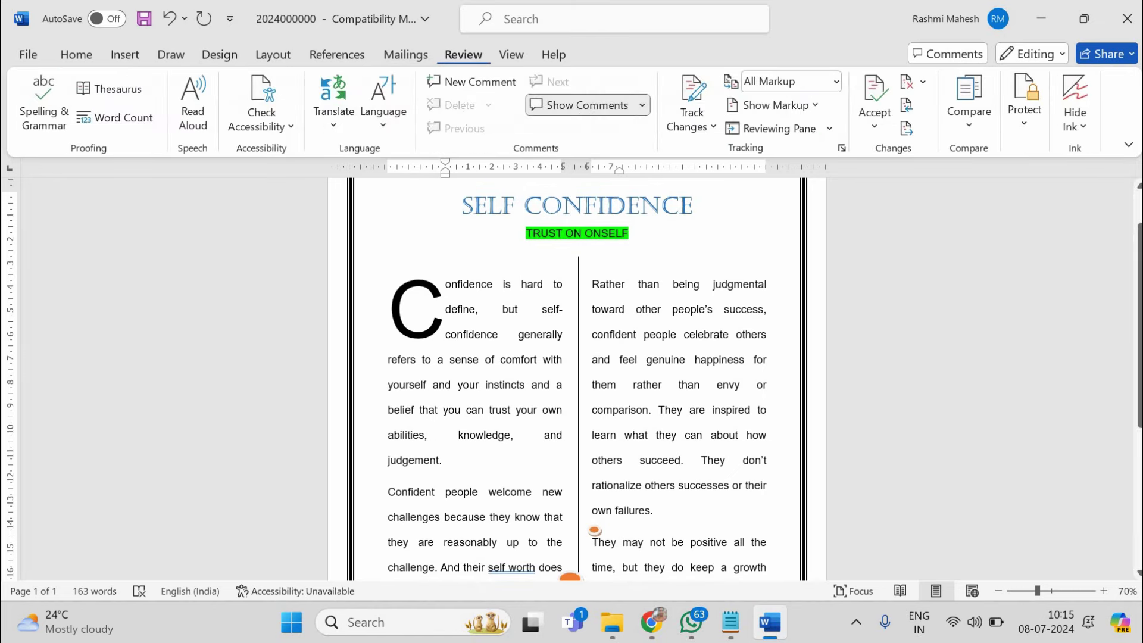
click(43, 104)
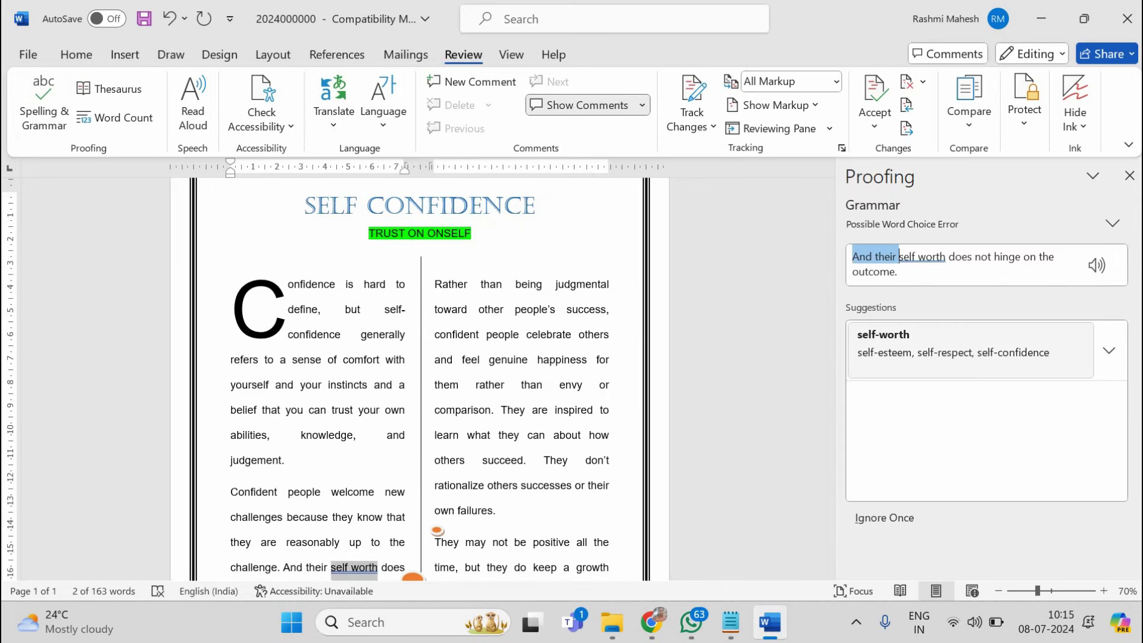
click(884, 343)
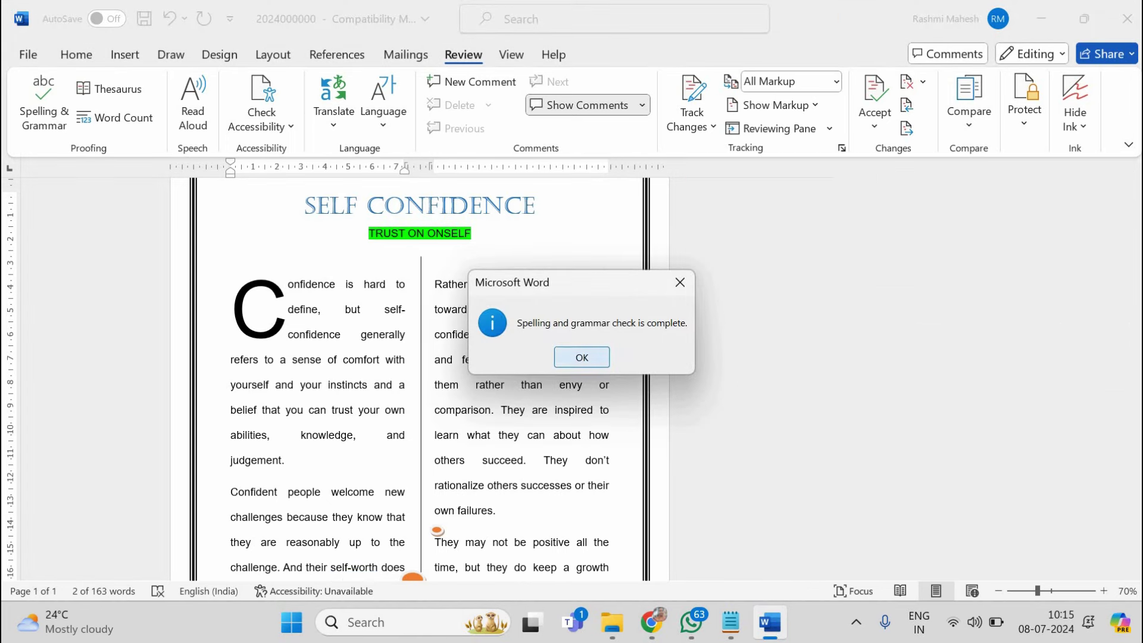
key(Return)
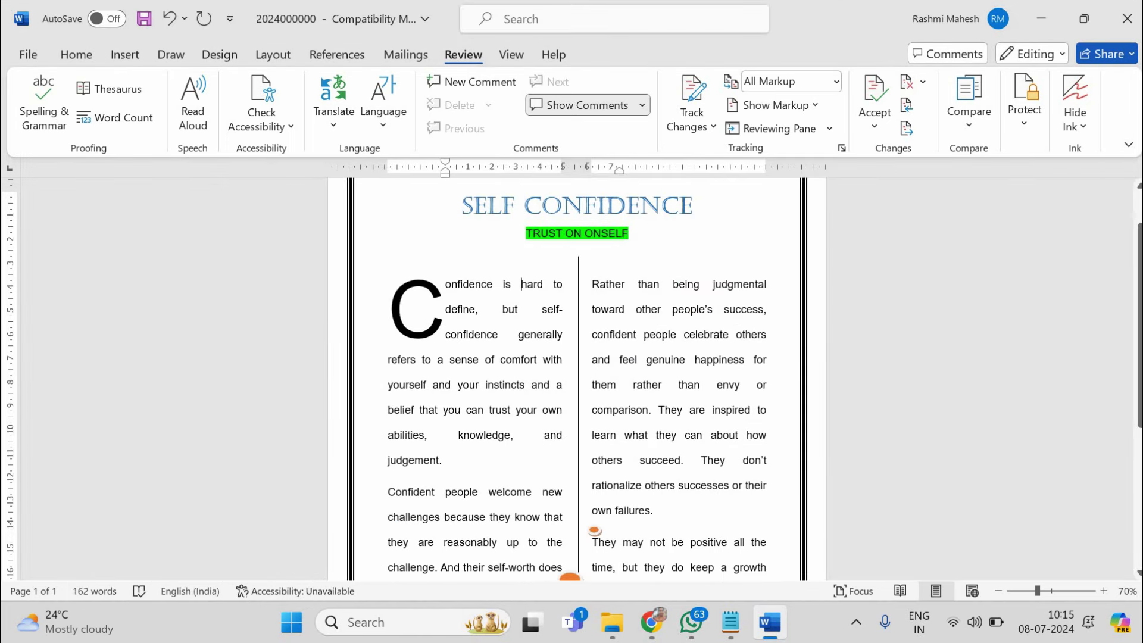
Misspell 'comfort' as 'comfrt', rerun the check, and correct it back to 'comfort'
click(524, 359)
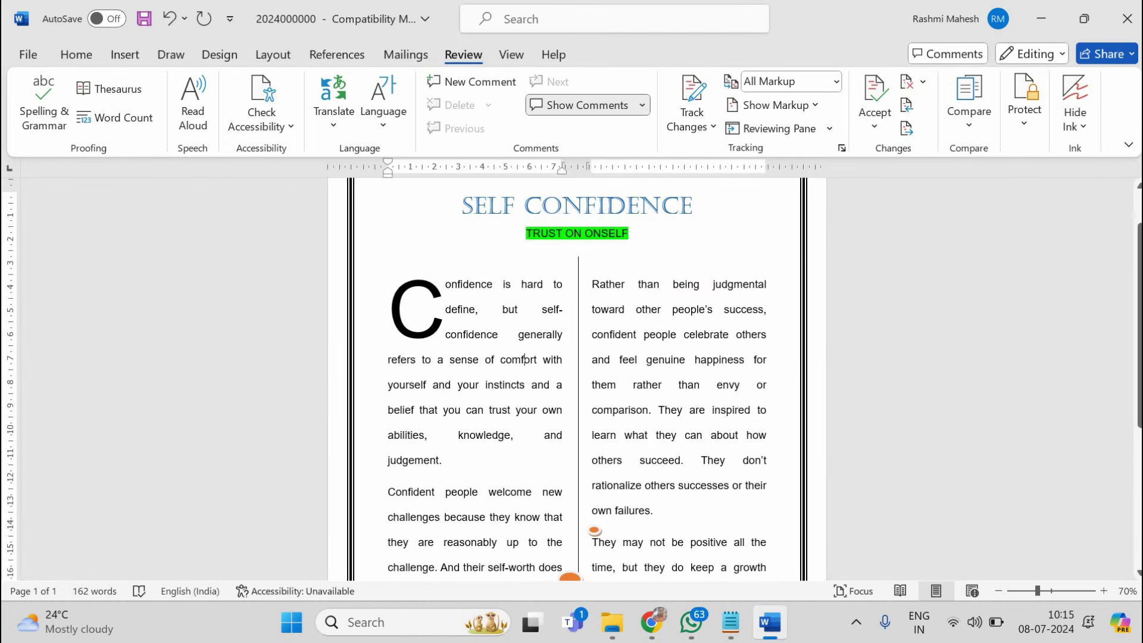
key(BackSpace)
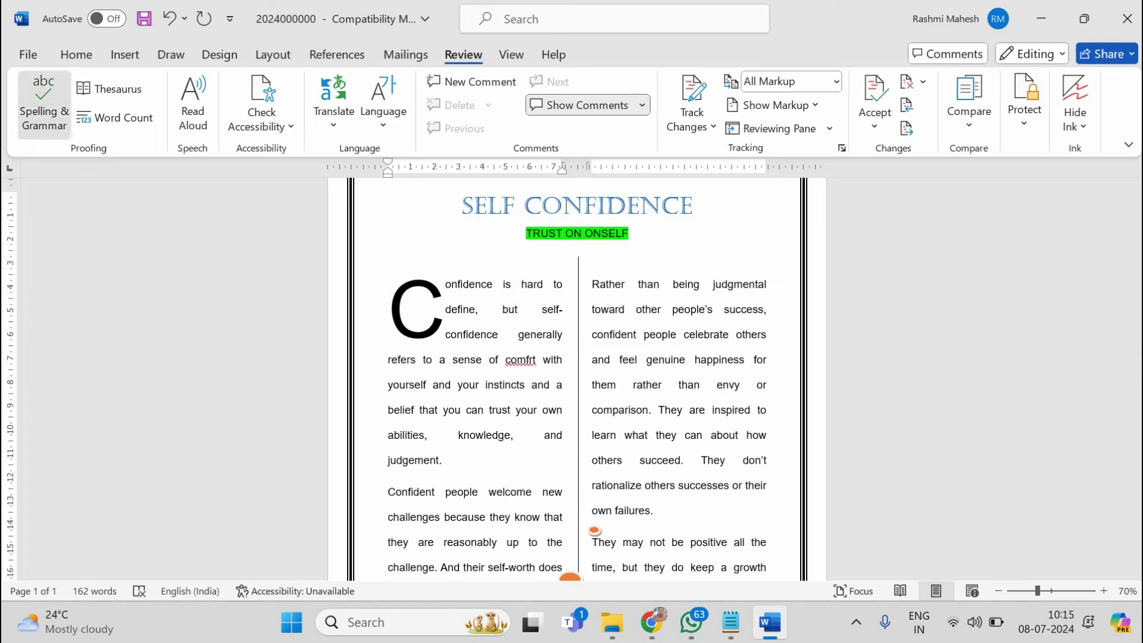
click(43, 104)
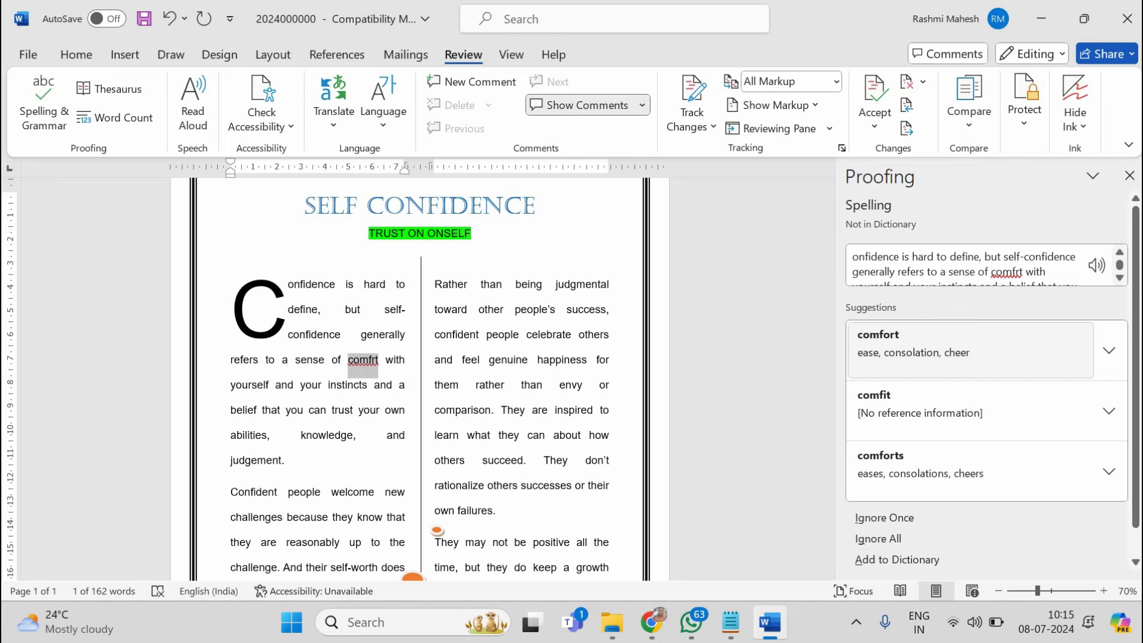
scroll(970, 387, down, 1)
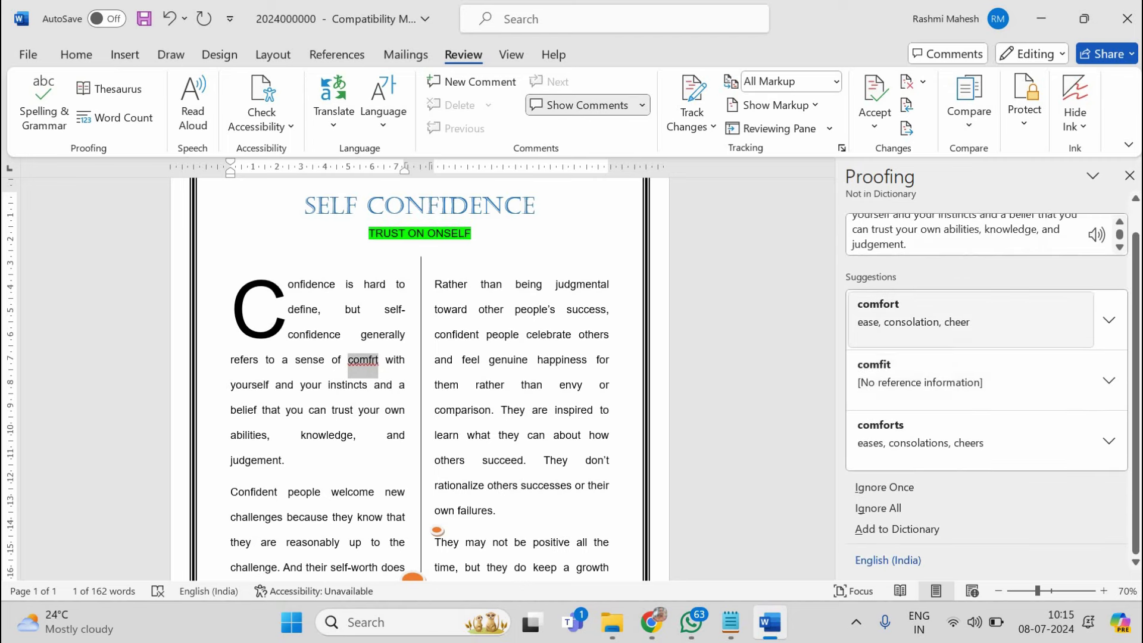
click(971, 315)
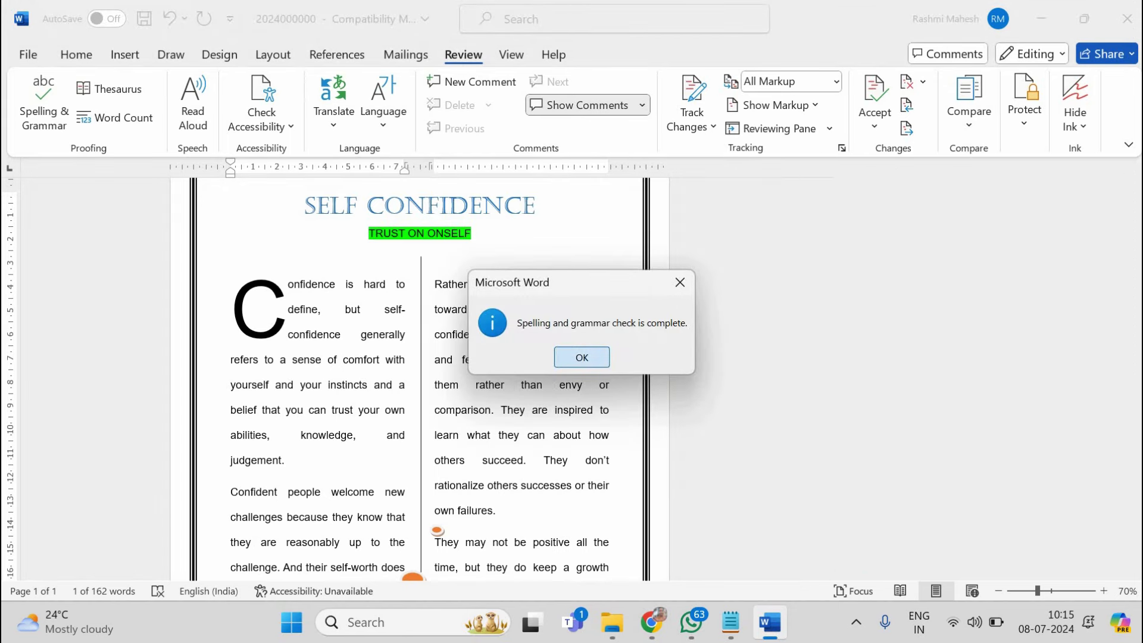
key(Return)
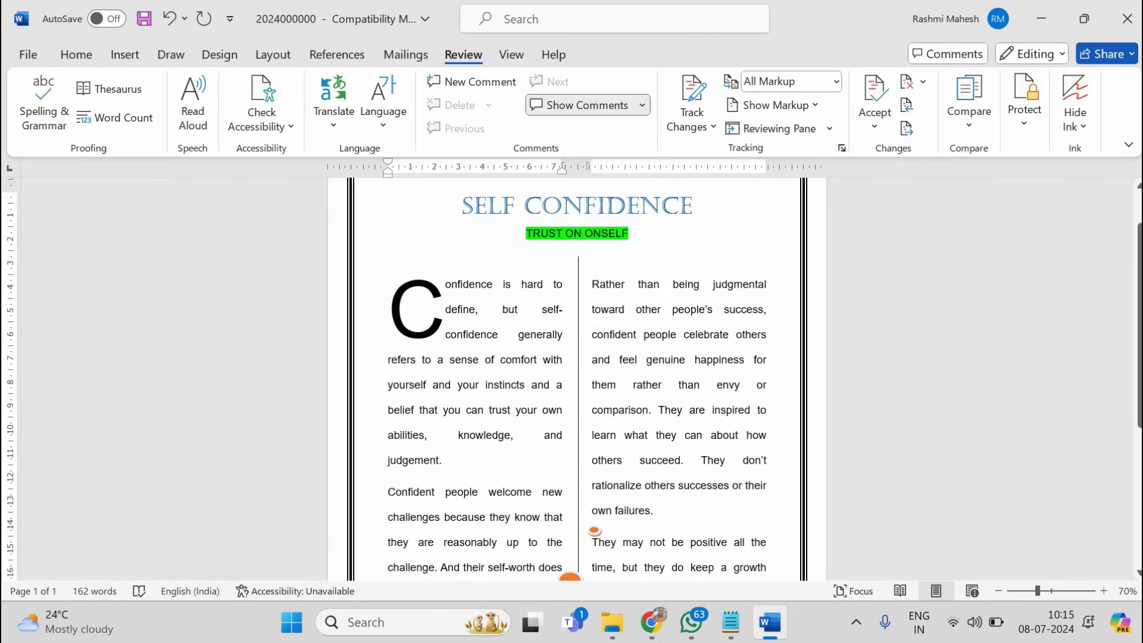
click(768, 547)
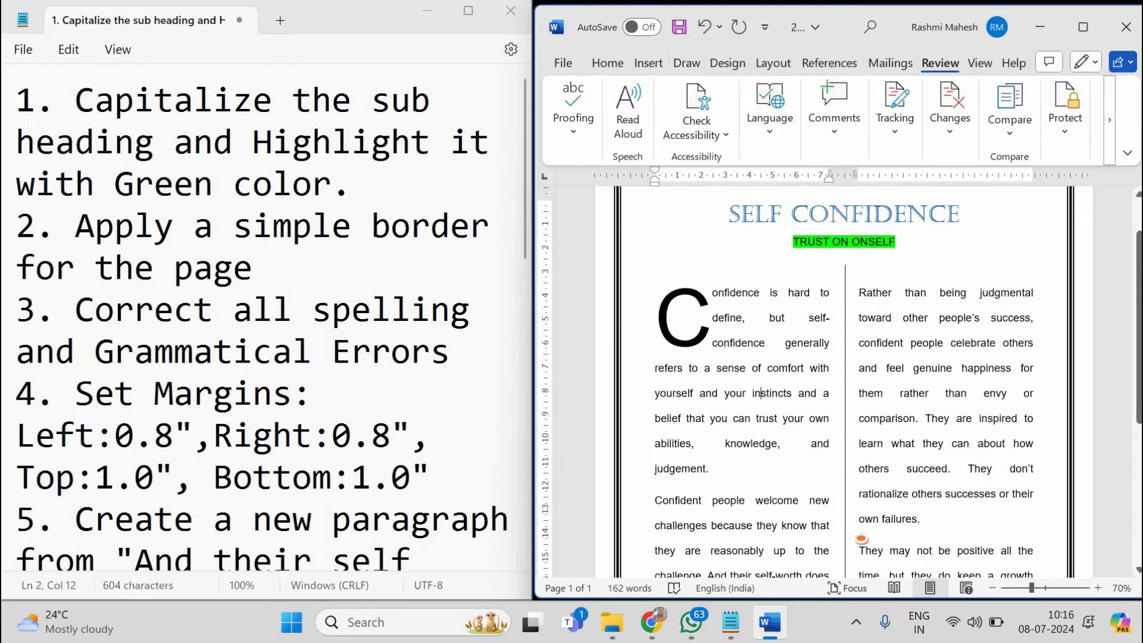
mouse_move(75, 394)
mouse_down()
mouse_move(214, 394)
mouse_move(332, 436)
mouse_move(411, 435)
mouse_up()
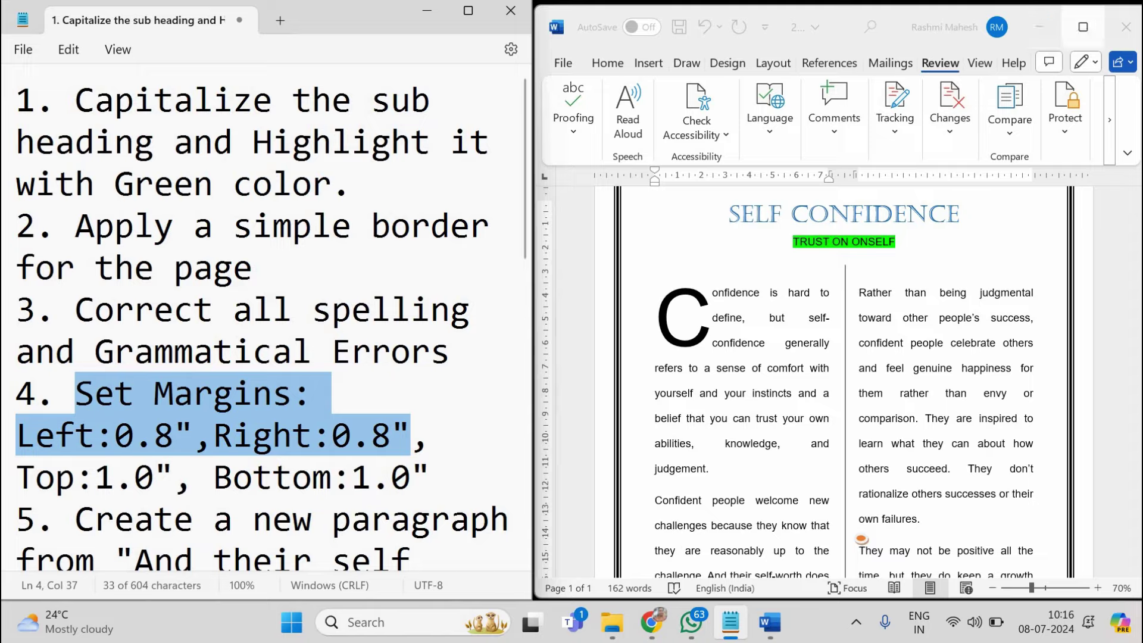
click(1083, 26)
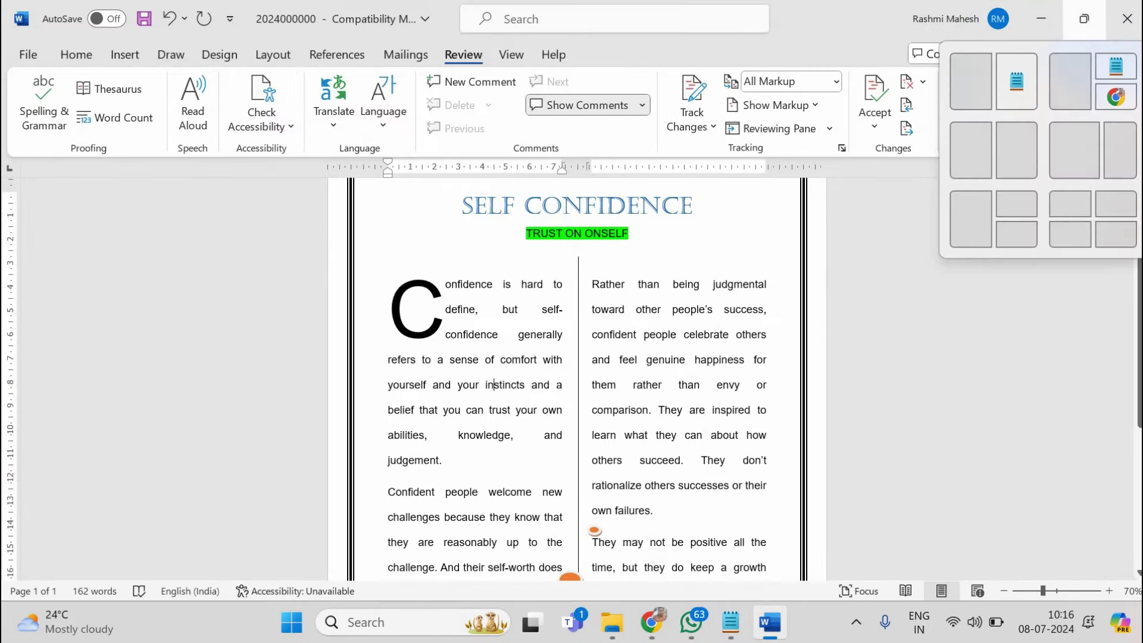
Set custom margins of top 1", bottom 1", left 0.8" and right 0.8"
click(272, 54)
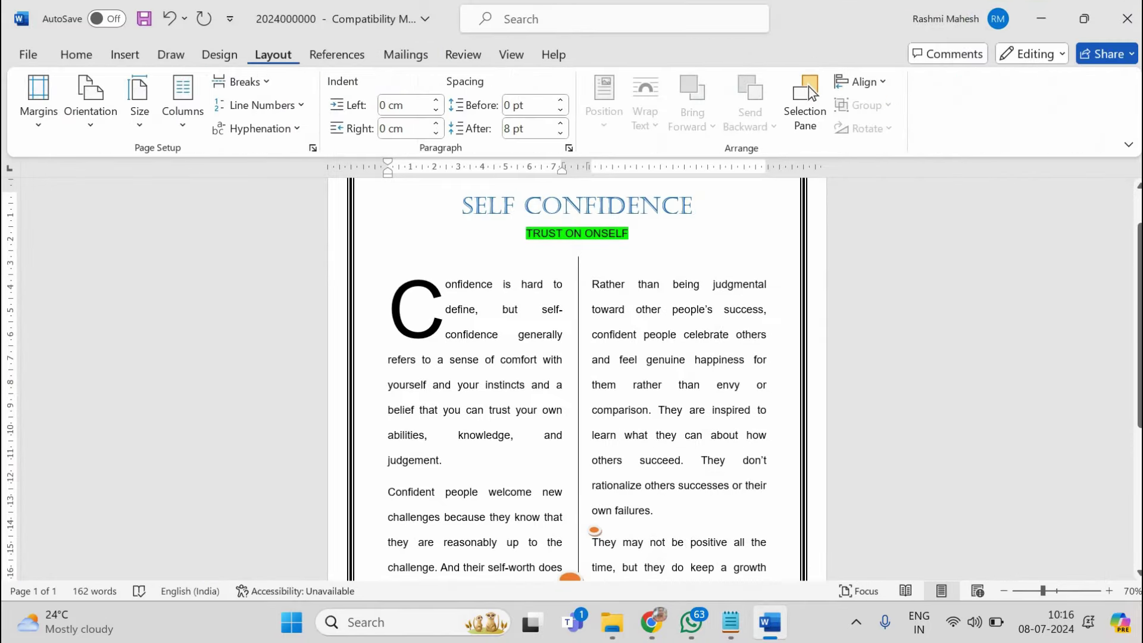
click(38, 102)
key(Down)
key(Down)
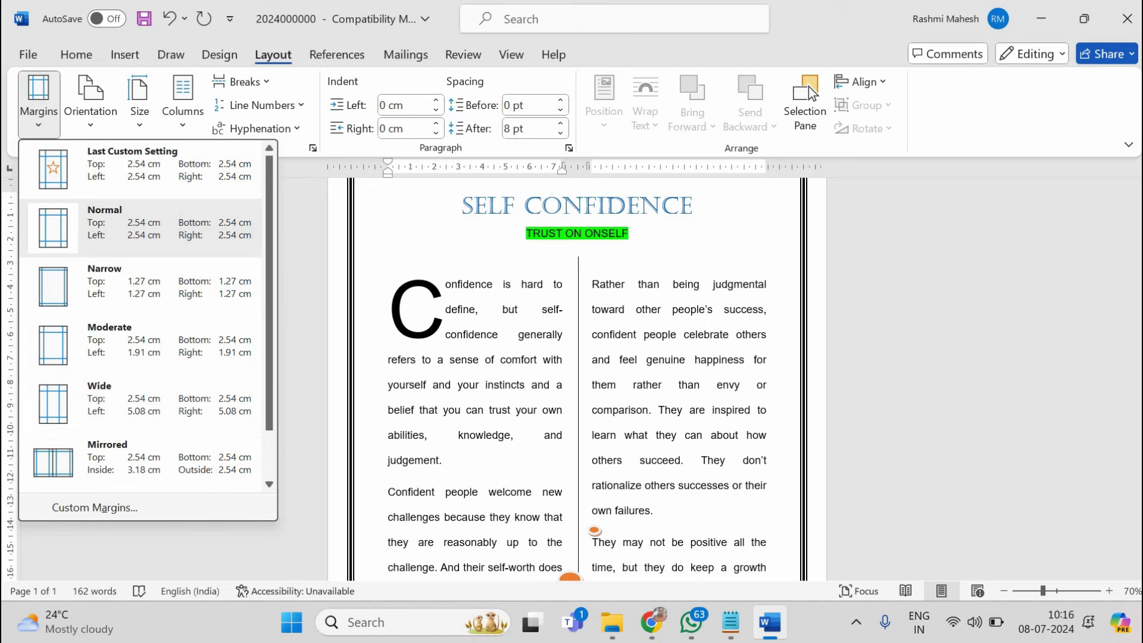
key(Return)
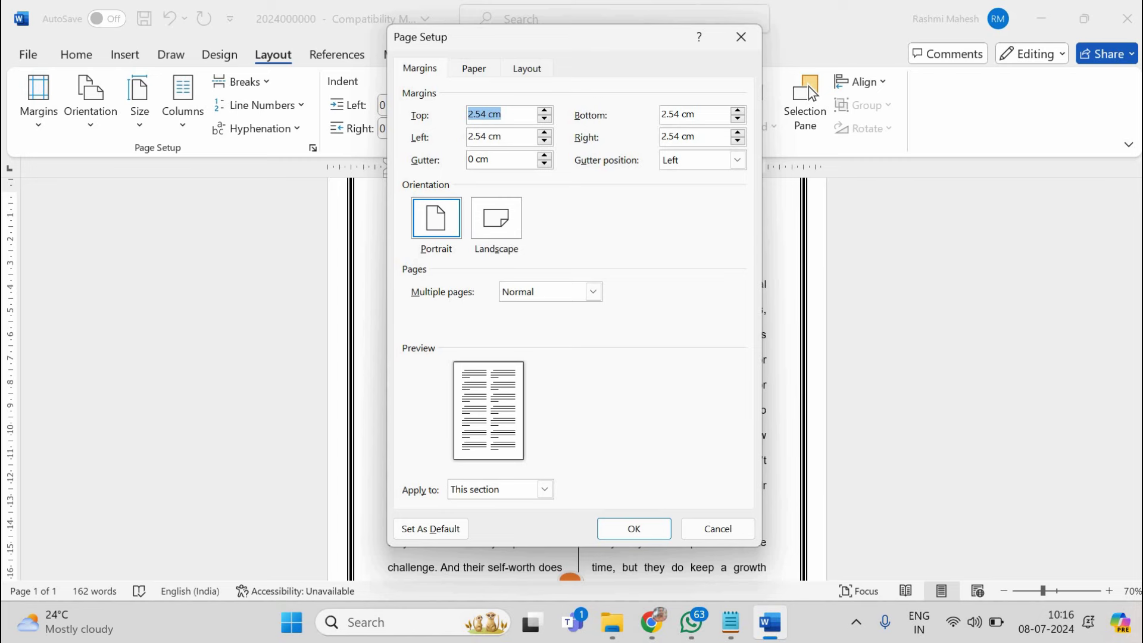
text(1)
key(Tab)
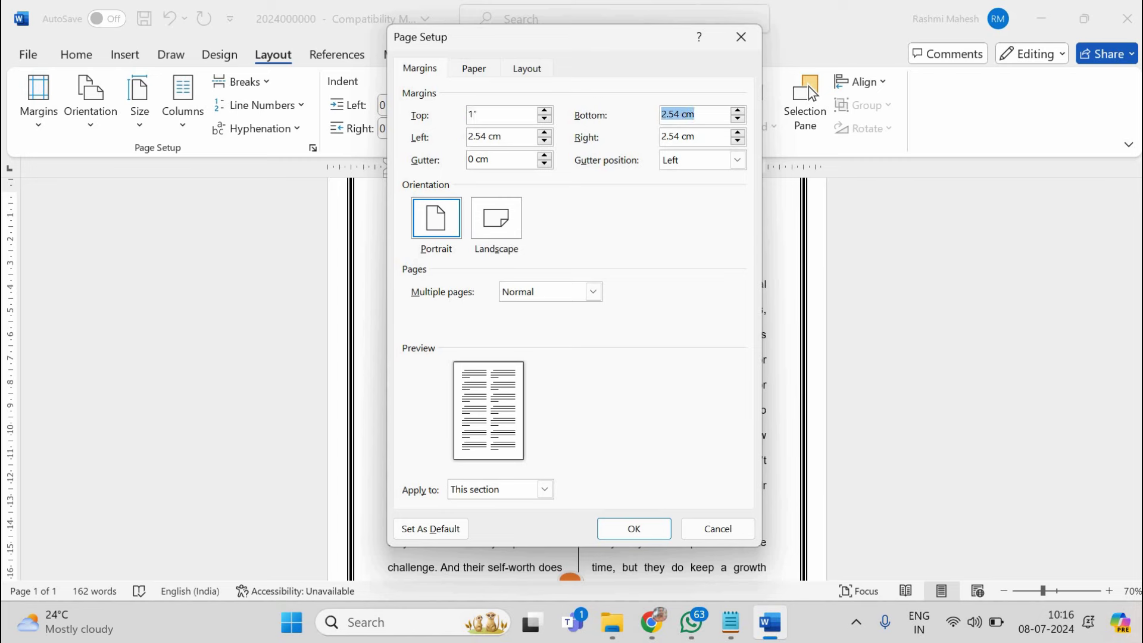
text(1 in)
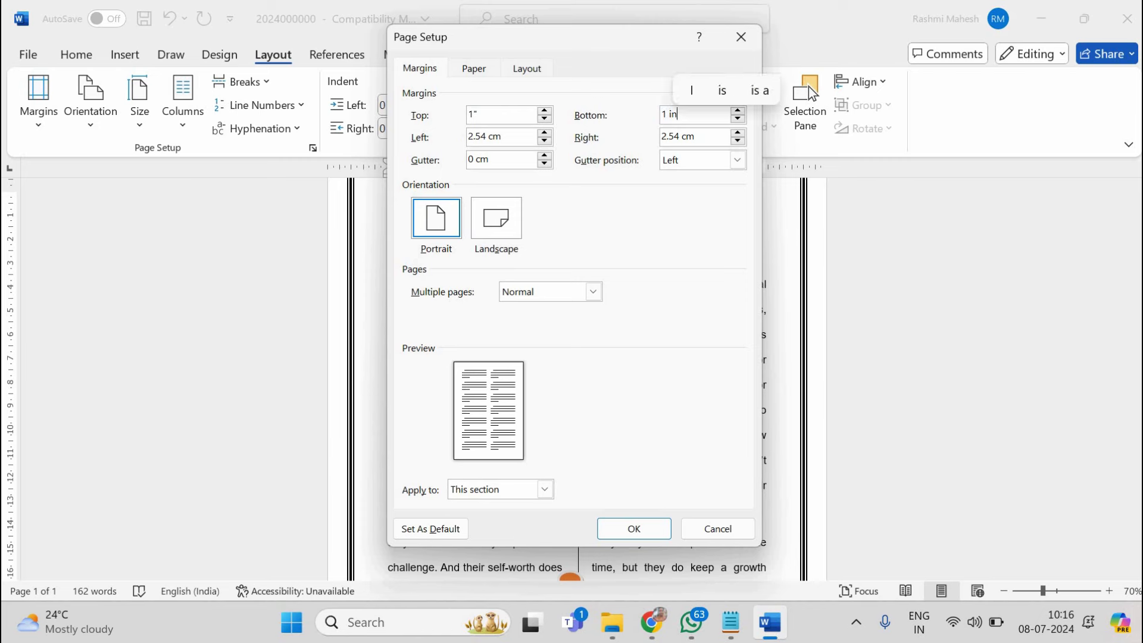
key(Tab)
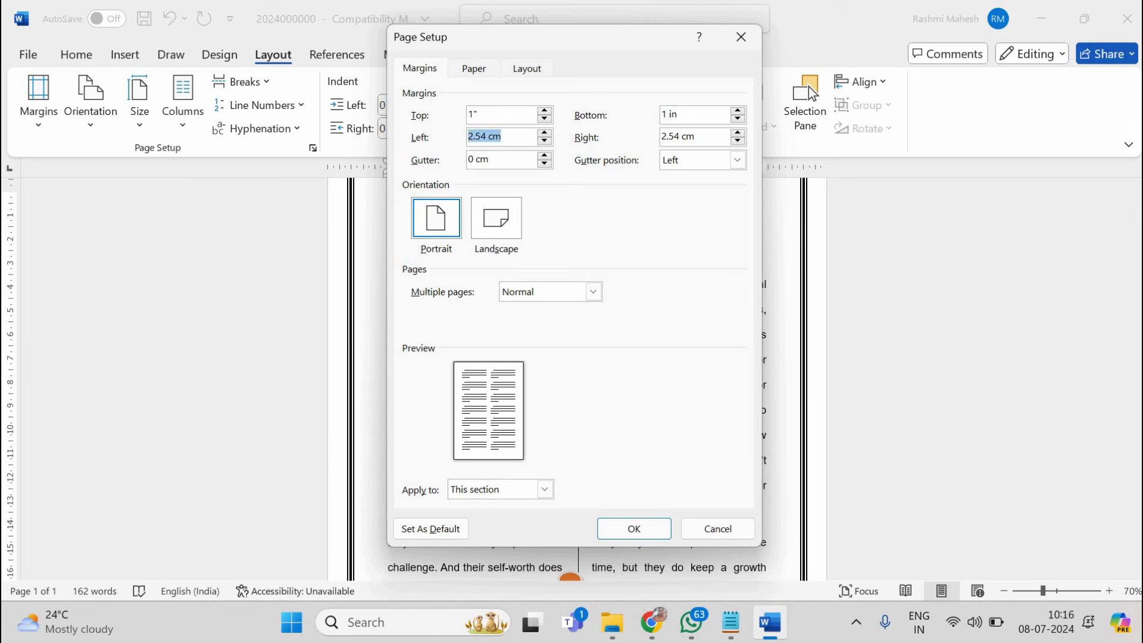
text(0.)
text(8 inc)
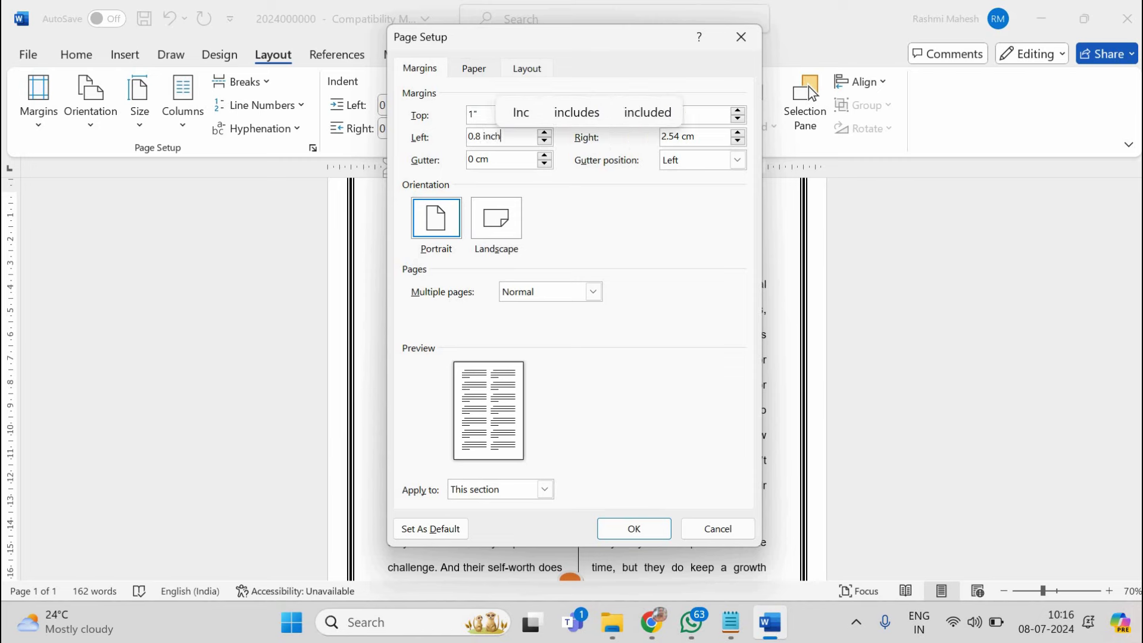
text(h)
key(Tab)
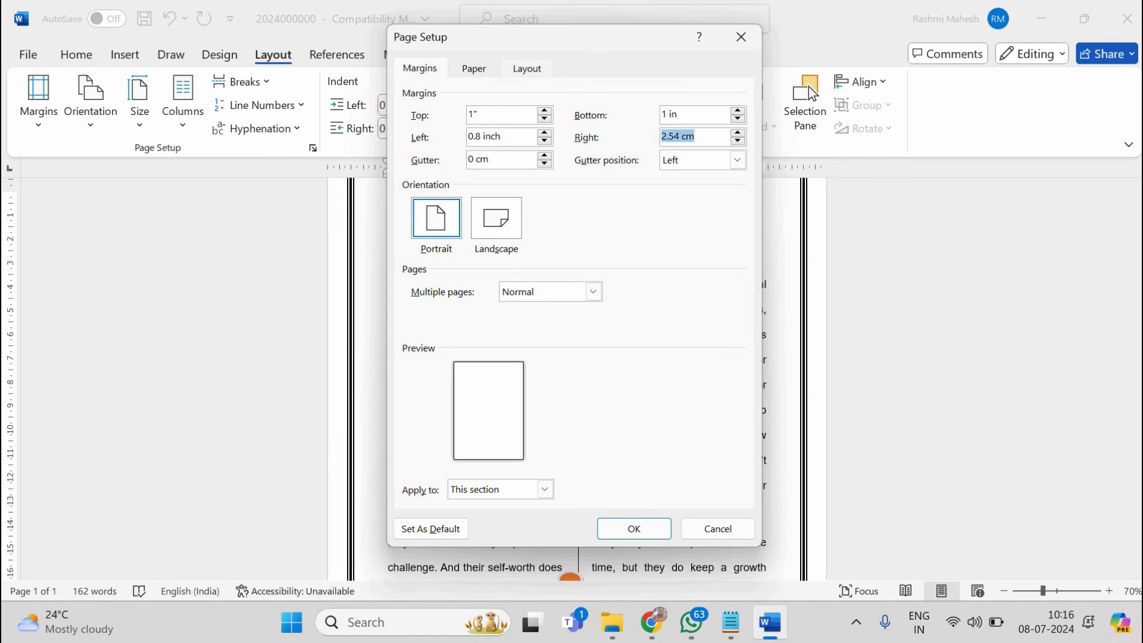
text(0)
text(.8")
click(634, 529)
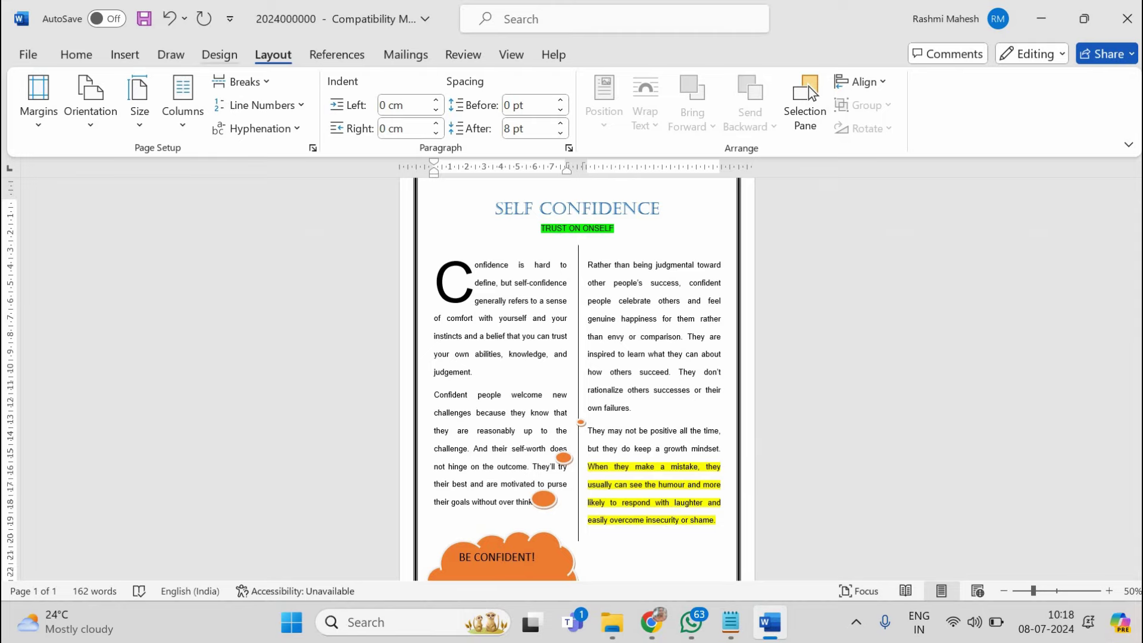
Highlight the new-paragraph task in the Notepad instructions
scroll(262, 322, down, 3)
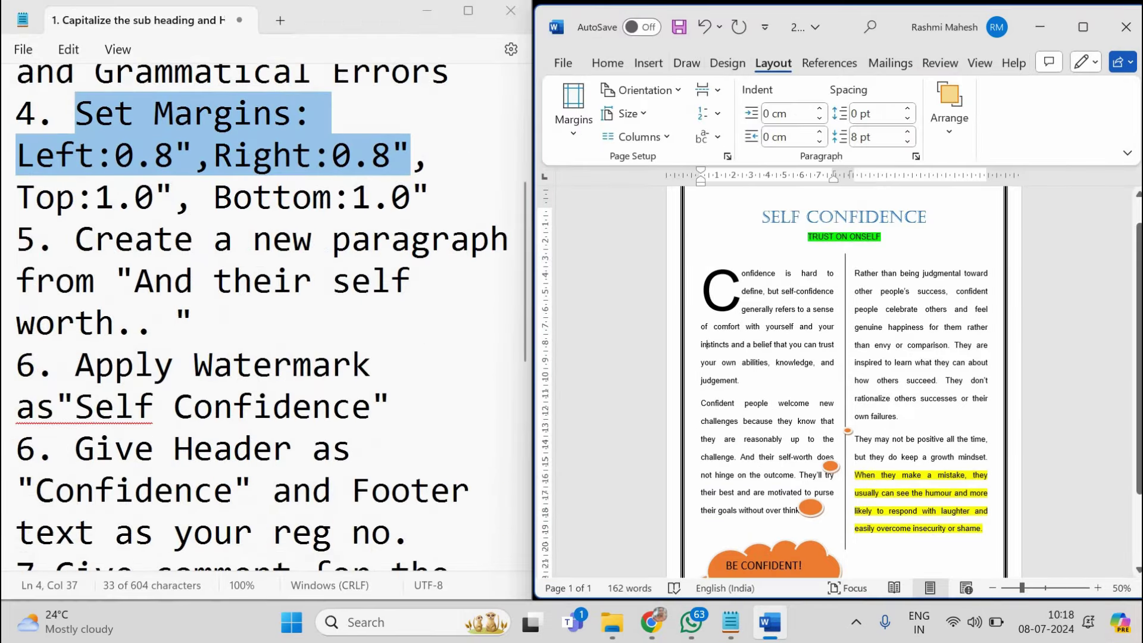
click(75, 239)
mouse_move(75, 240)
mouse_down()
mouse_move(192, 282)
mouse_move(213, 322)
mouse_up()
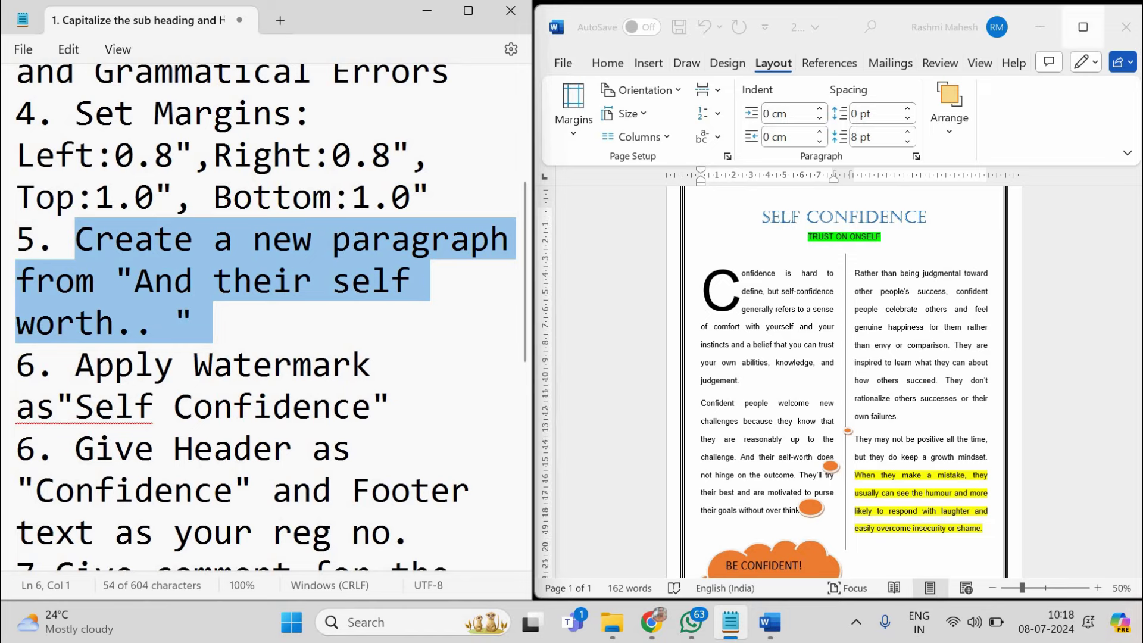
click(1083, 27)
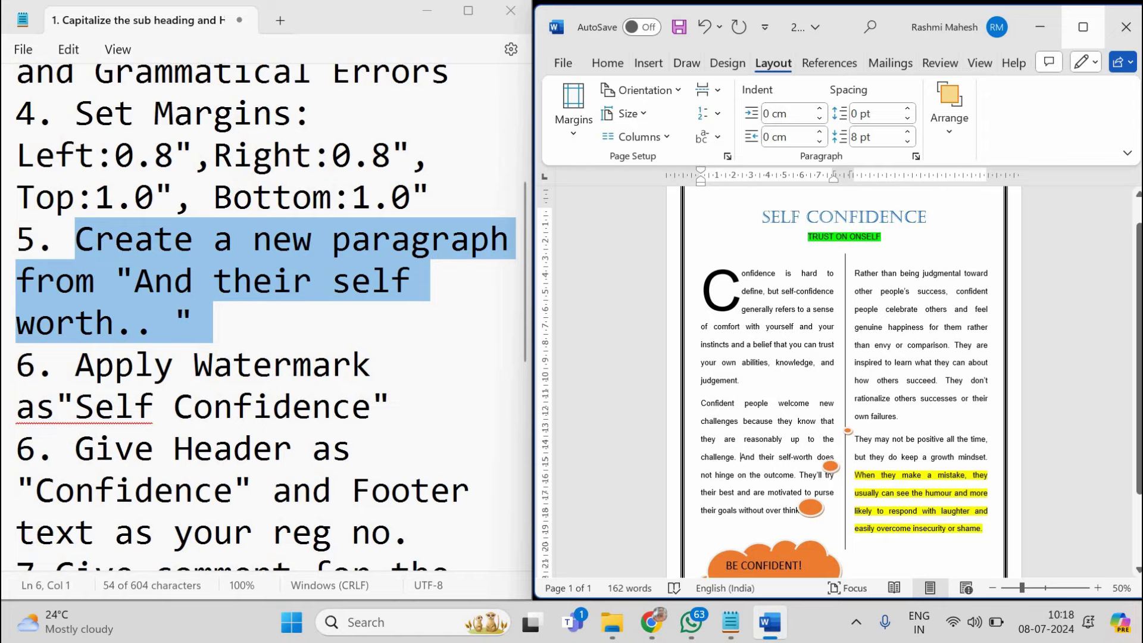
Find 'And their' and break the text there into a new paragraph
click(776, 291)
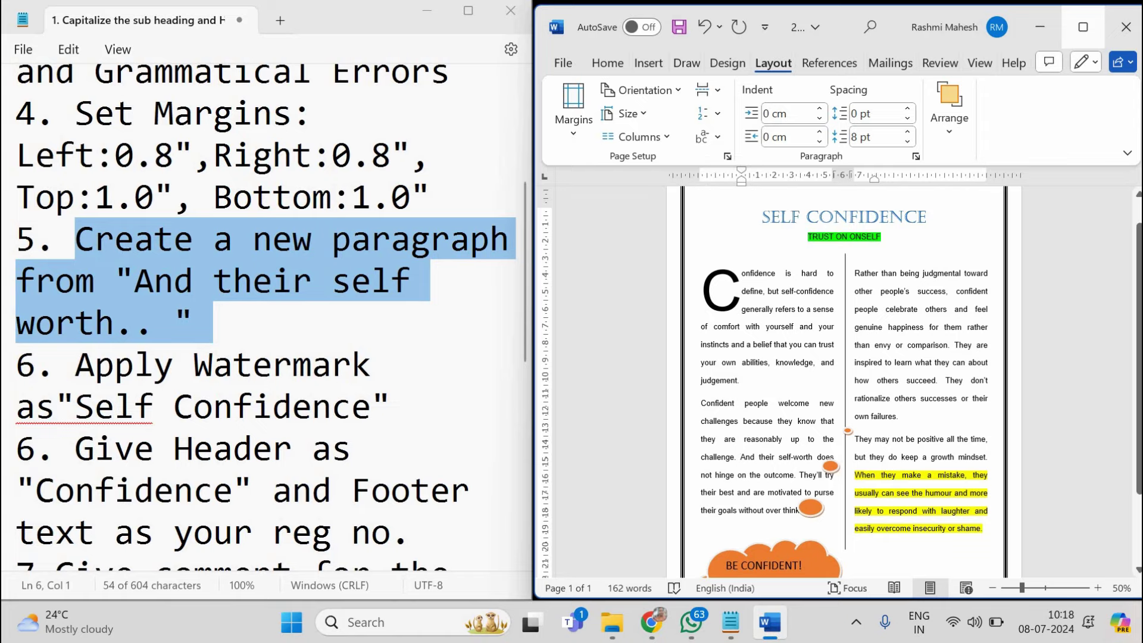
key(ctrl+f)
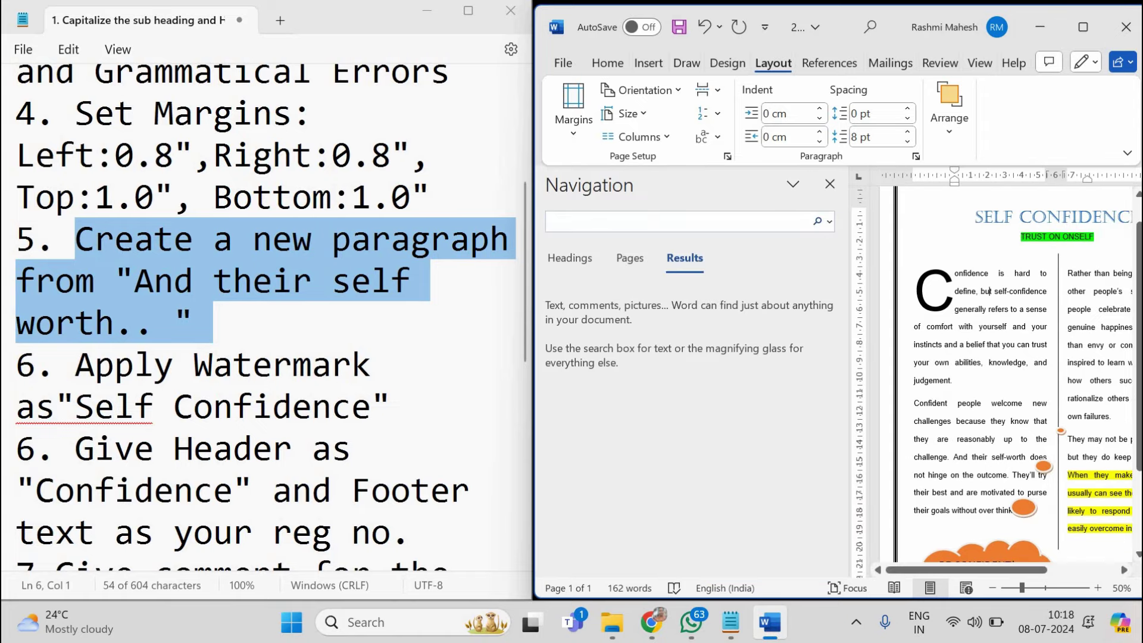
text(And their sel)
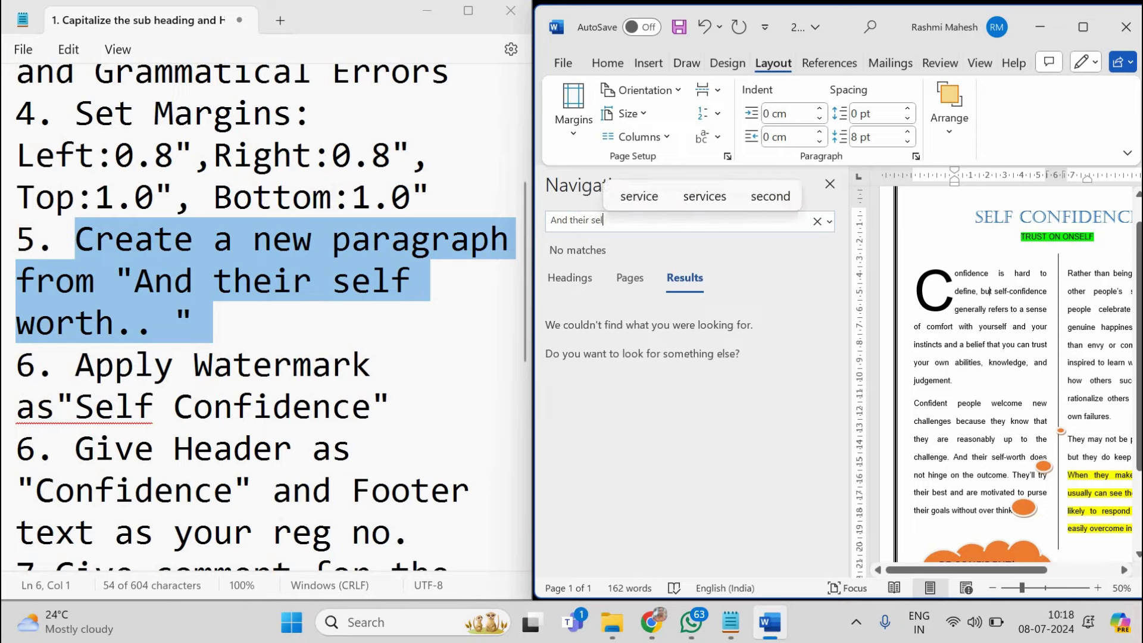
key(Return)
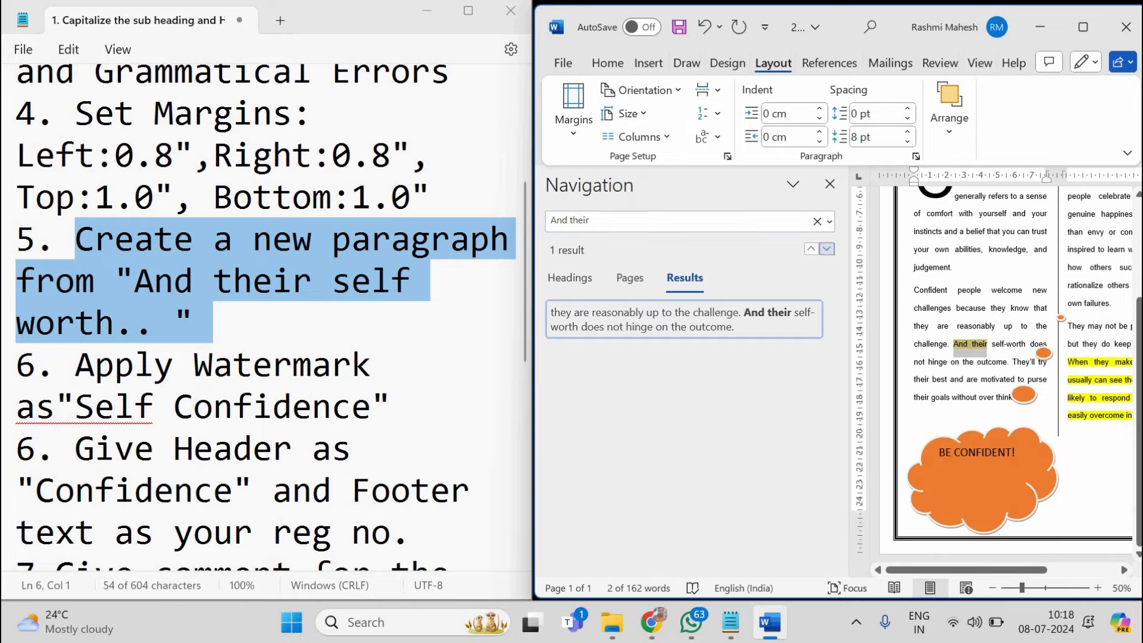
key(Escape)
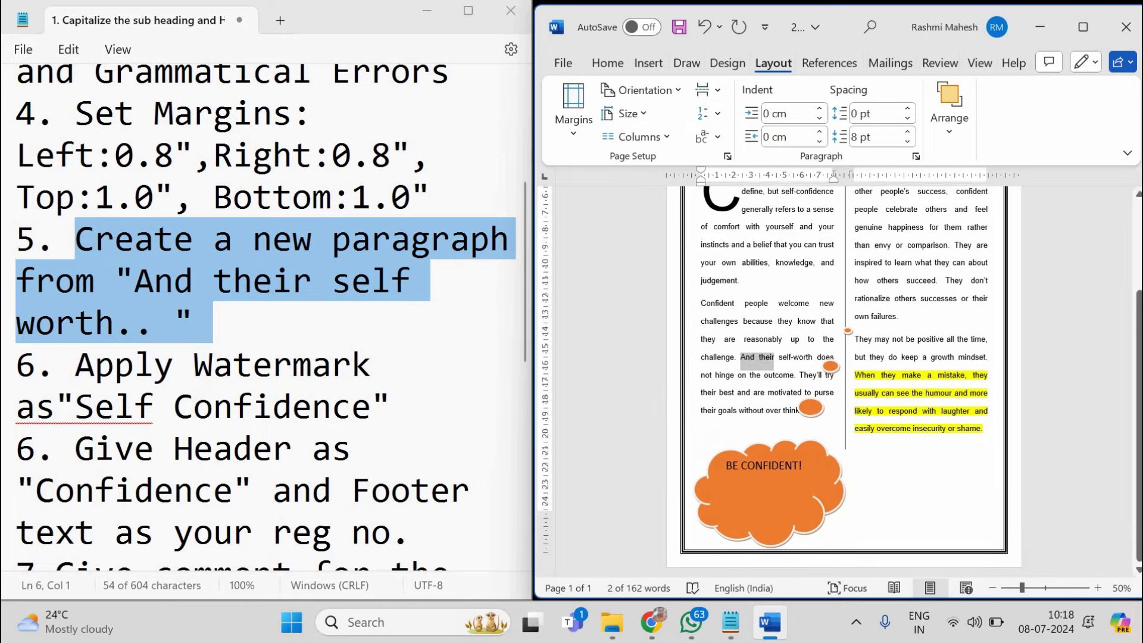
key(Left)
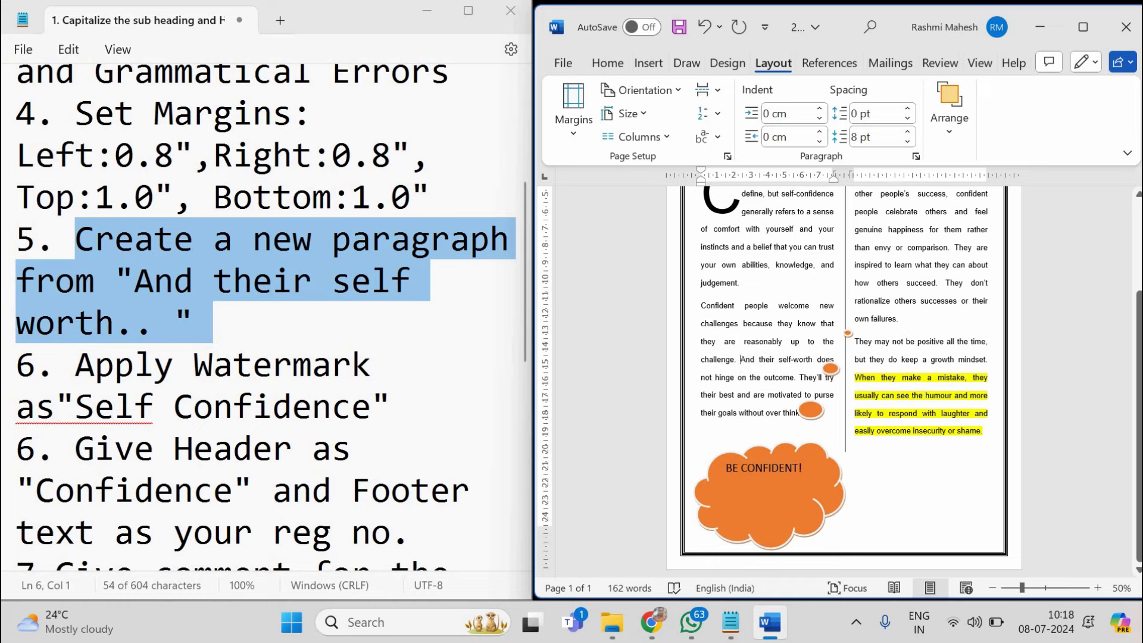
key(Return)
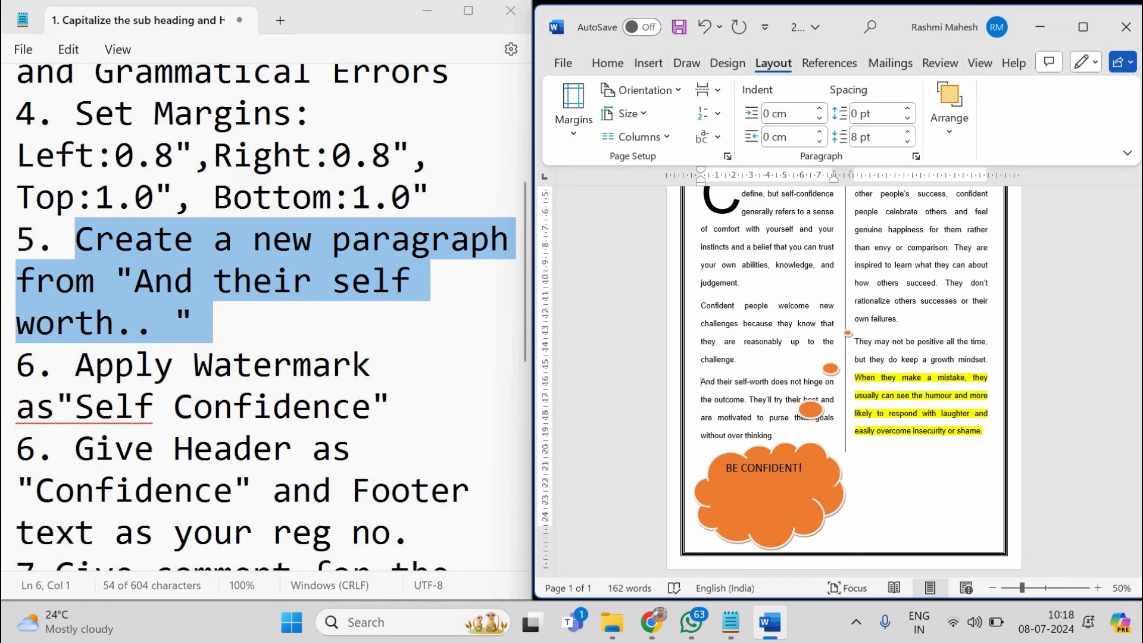
Highlight the watermark task instruction in Notepad
click(115, 366)
mouse_move(75, 366)
mouse_down()
mouse_move(250, 408)
mouse_move(351, 408)
mouse_up()
key(shift+Right)
key(shift+Right)
key(shift+Right)
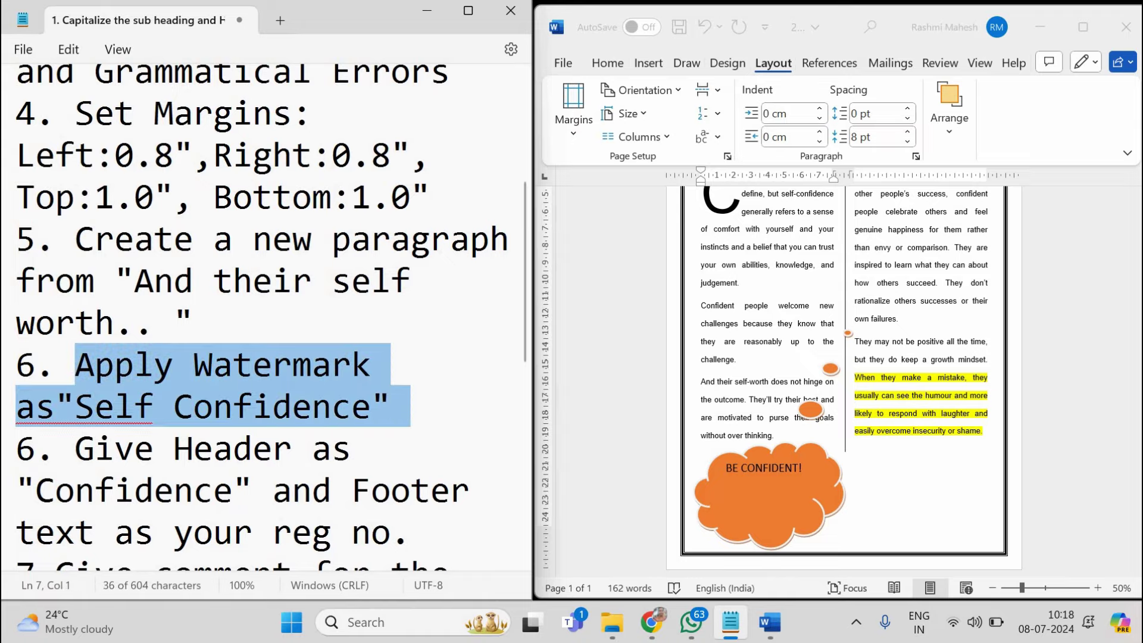
Create a custom text watermark reading 'Self Confidence'
click(1082, 27)
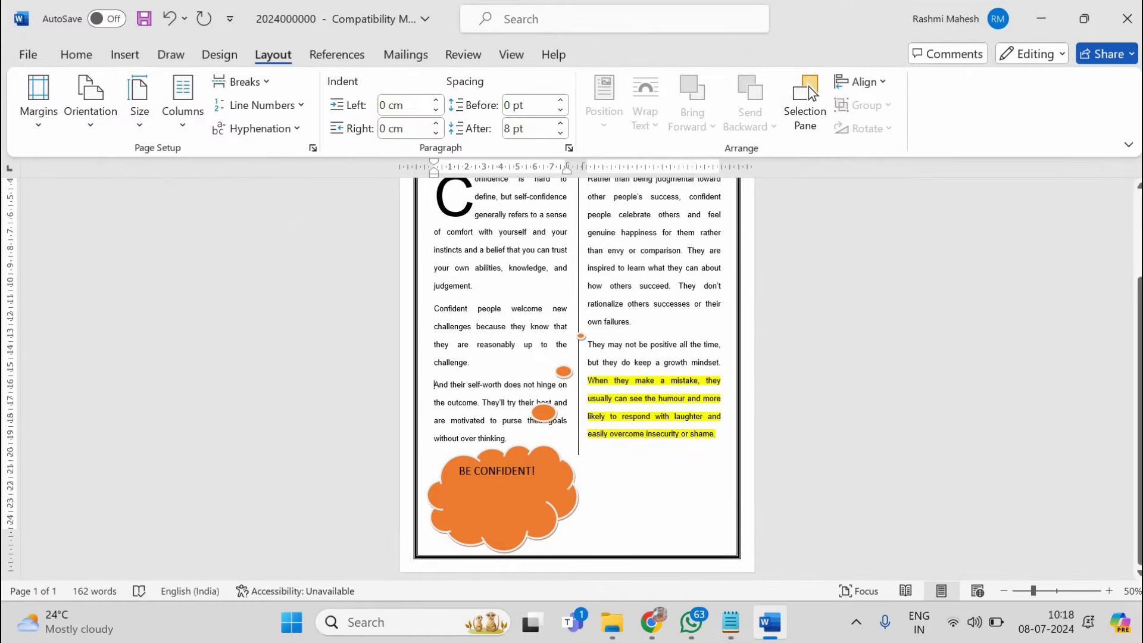
key(alt+g)
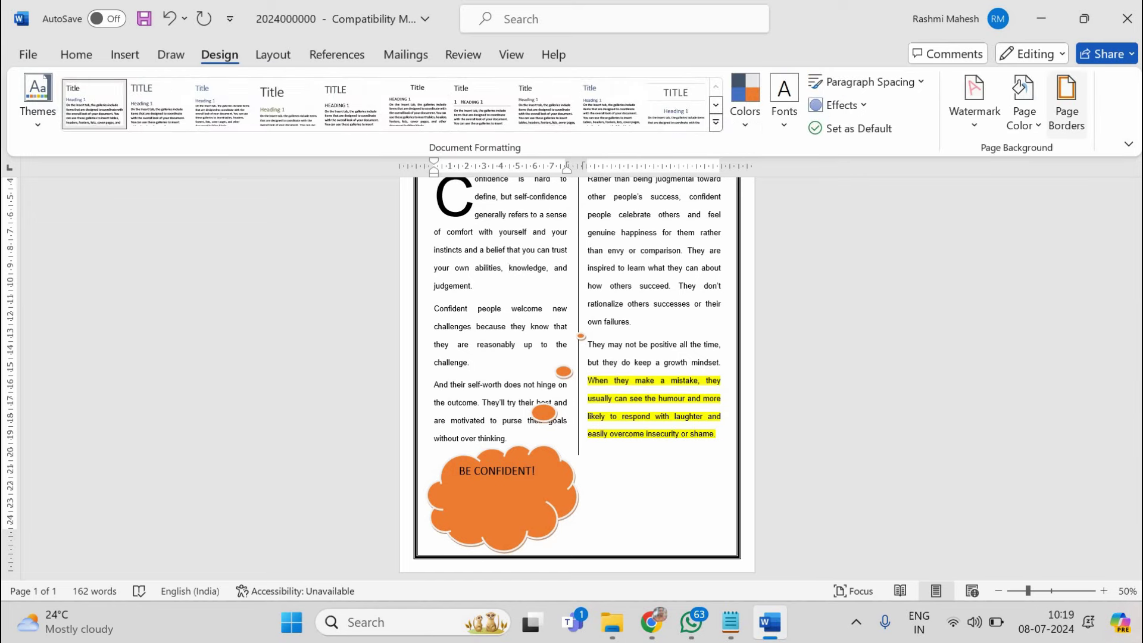
click(975, 99)
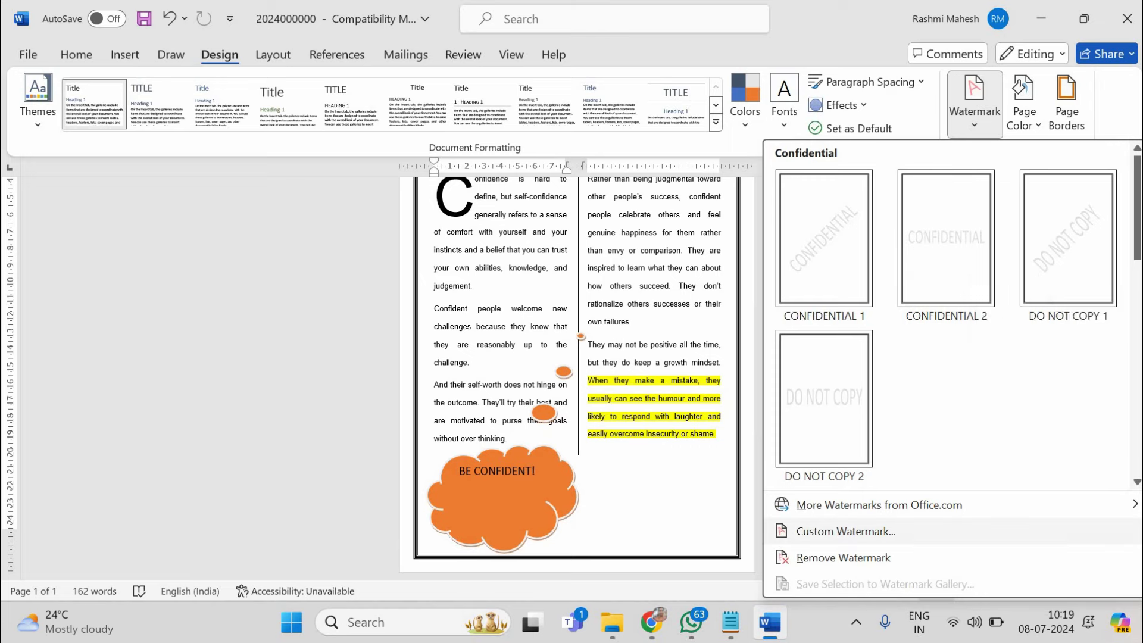
click(846, 531)
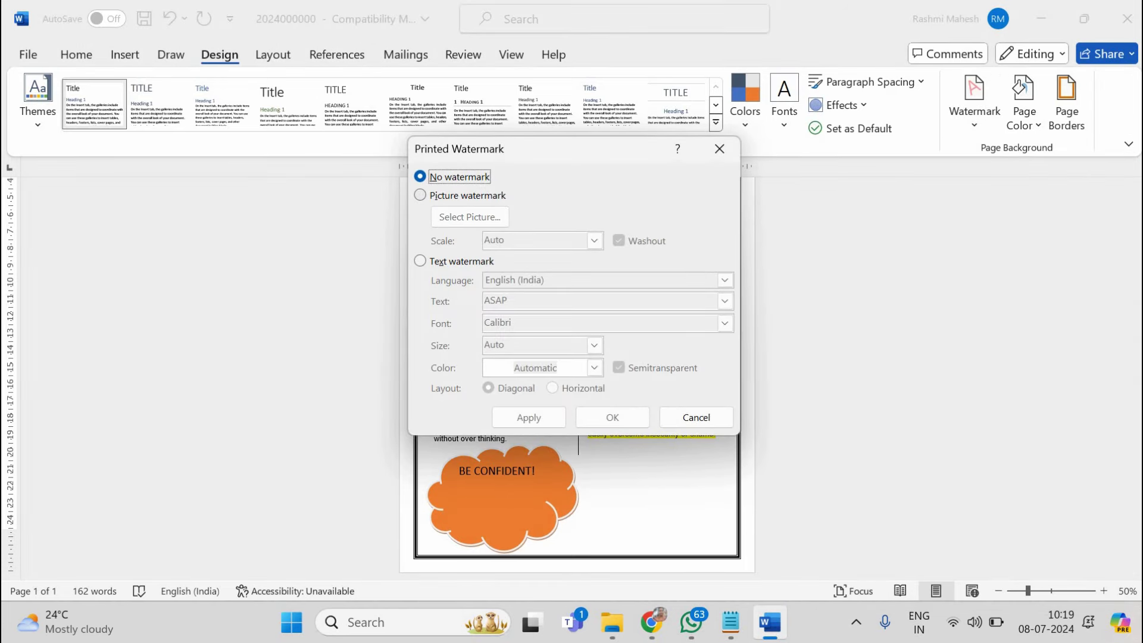
key(Down)
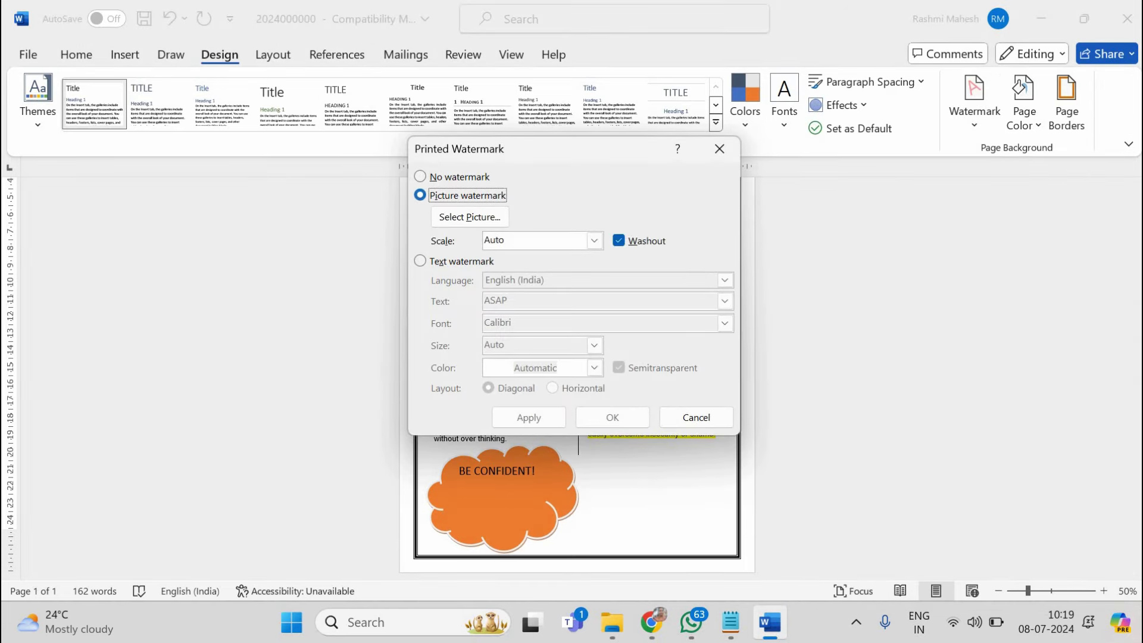
key(Down)
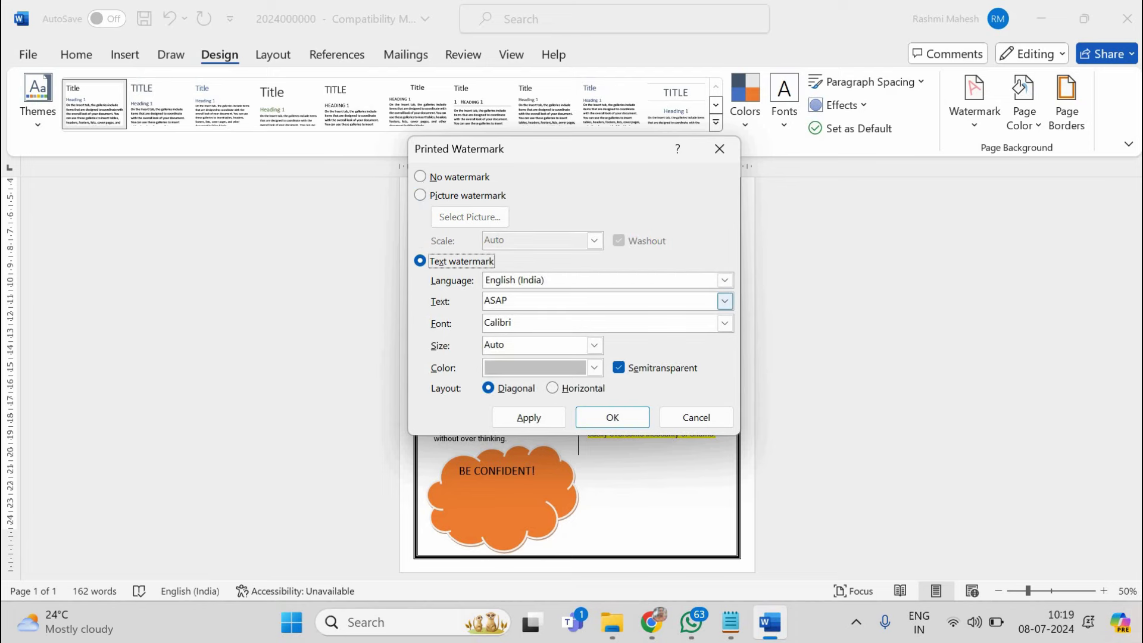
double_click(497, 300)
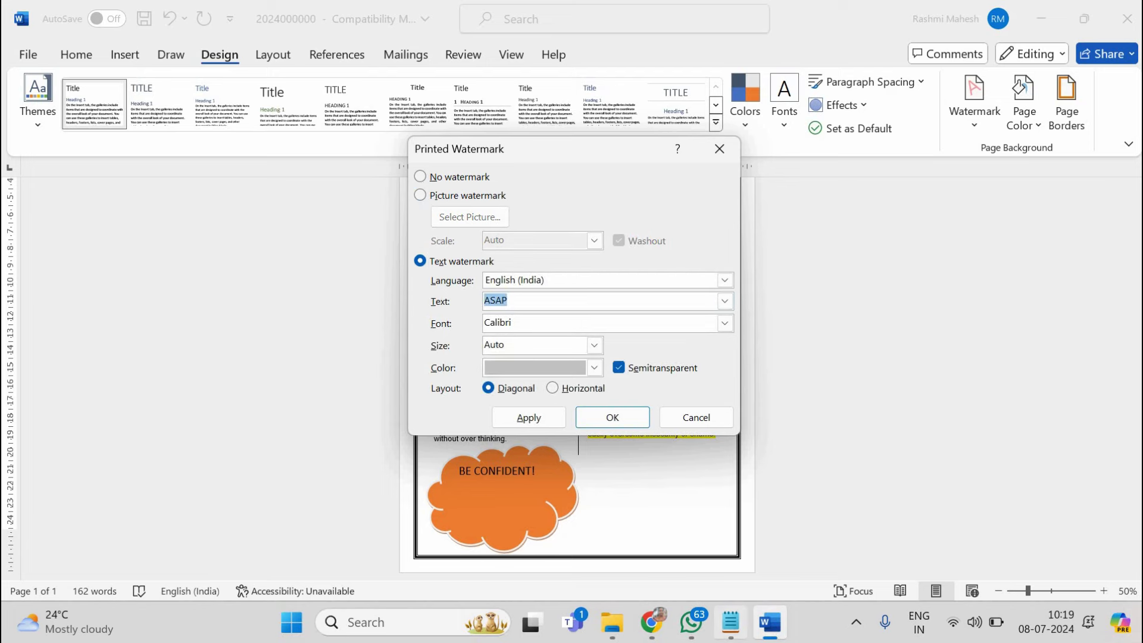
click(730, 622)
click(770, 622)
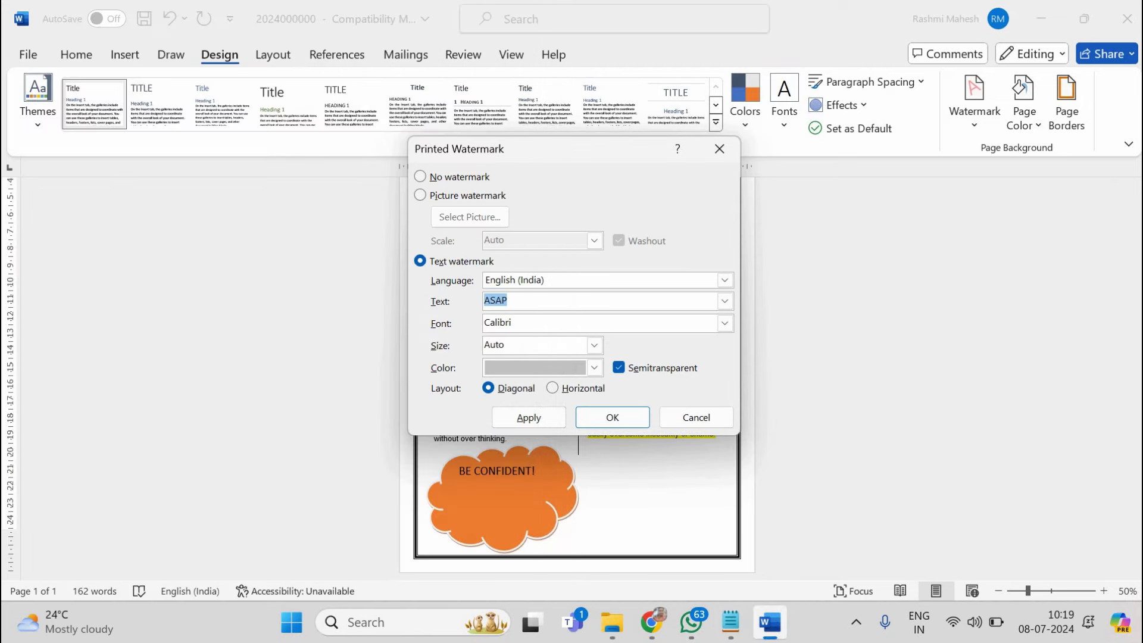
text(Self)
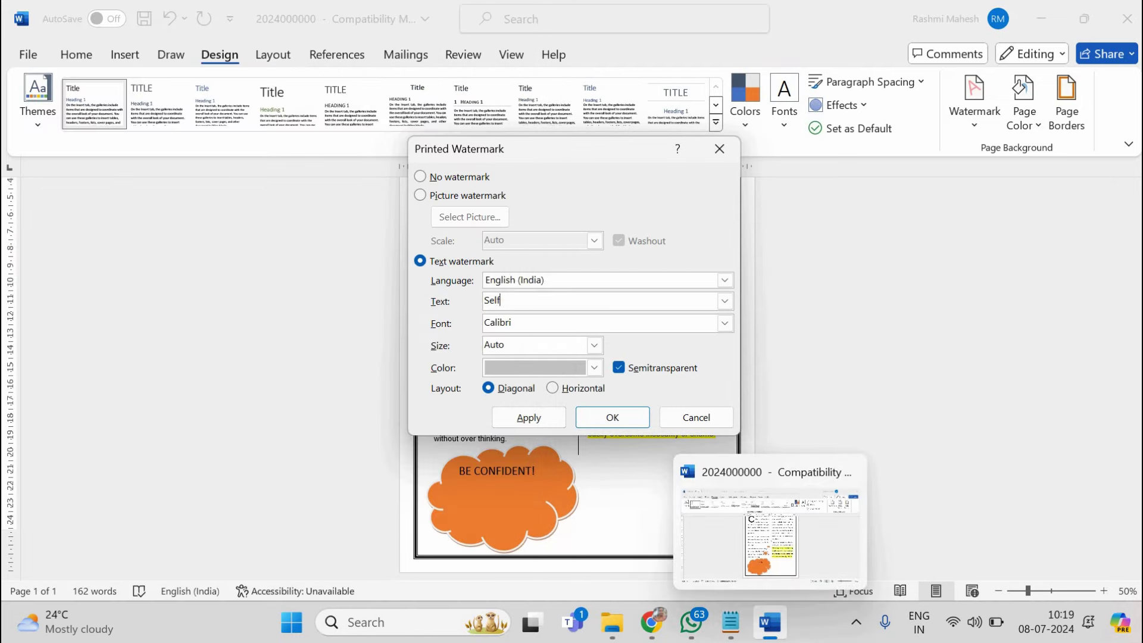
text( Confidenc)
text(e)
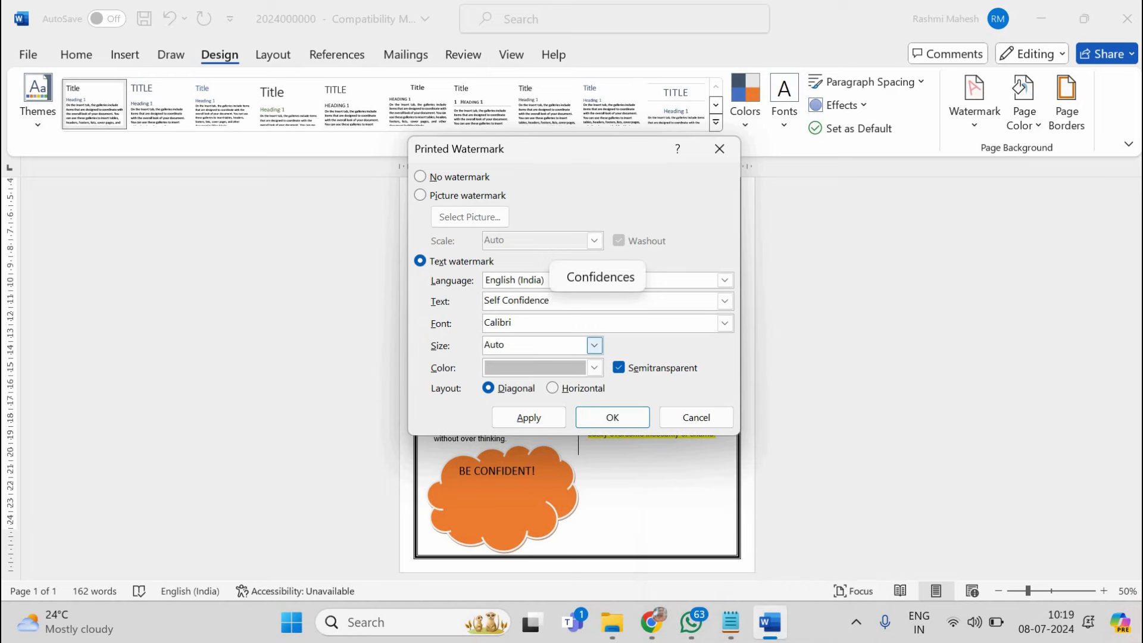
Set the watermark font to Calisto MT and colour light blue, then apply it
click(685, 323)
click(724, 323)
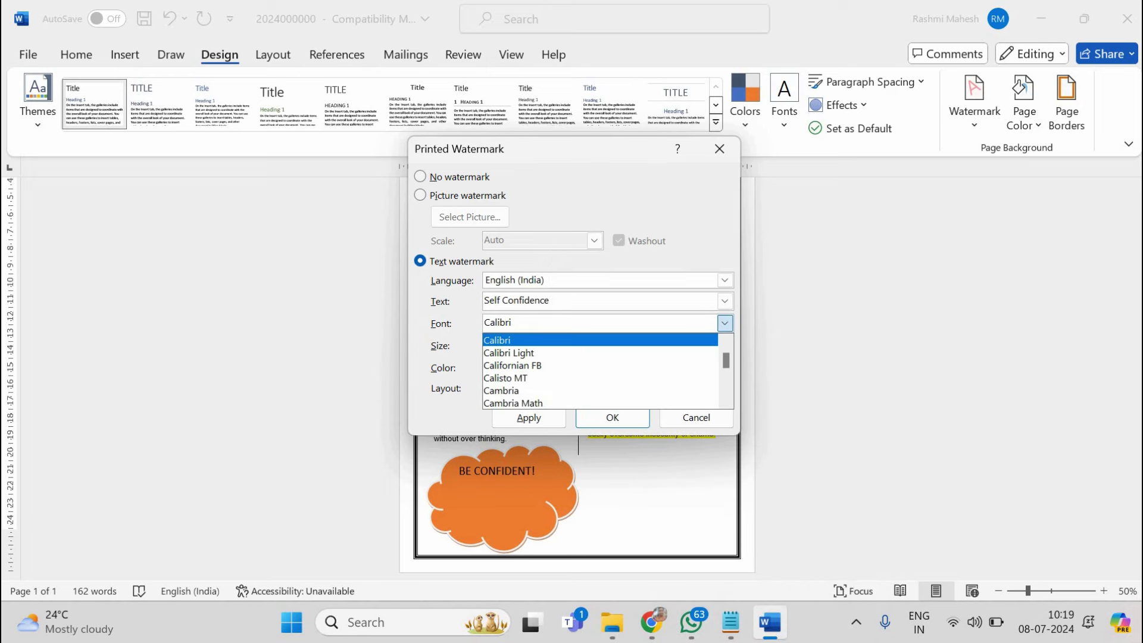
click(589, 377)
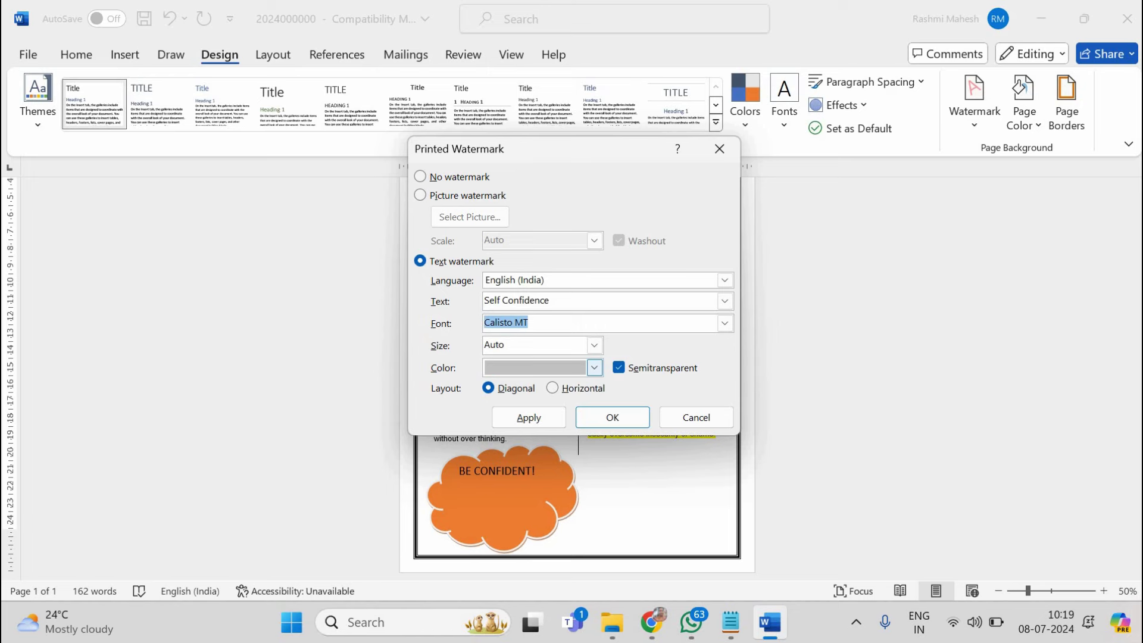
click(594, 368)
click(553, 246)
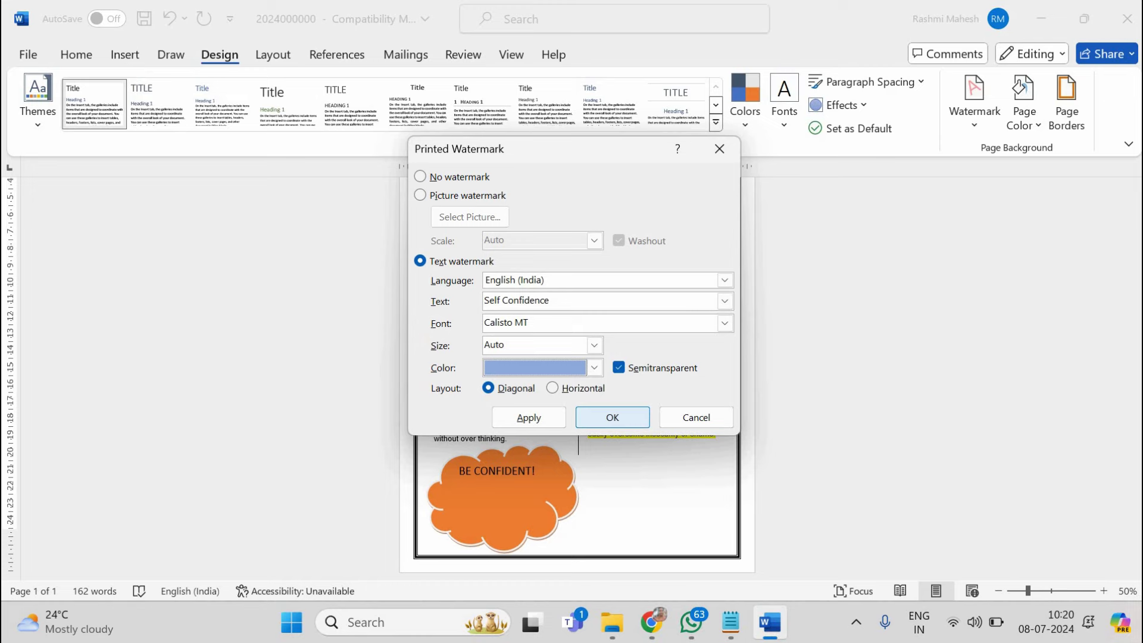
click(613, 416)
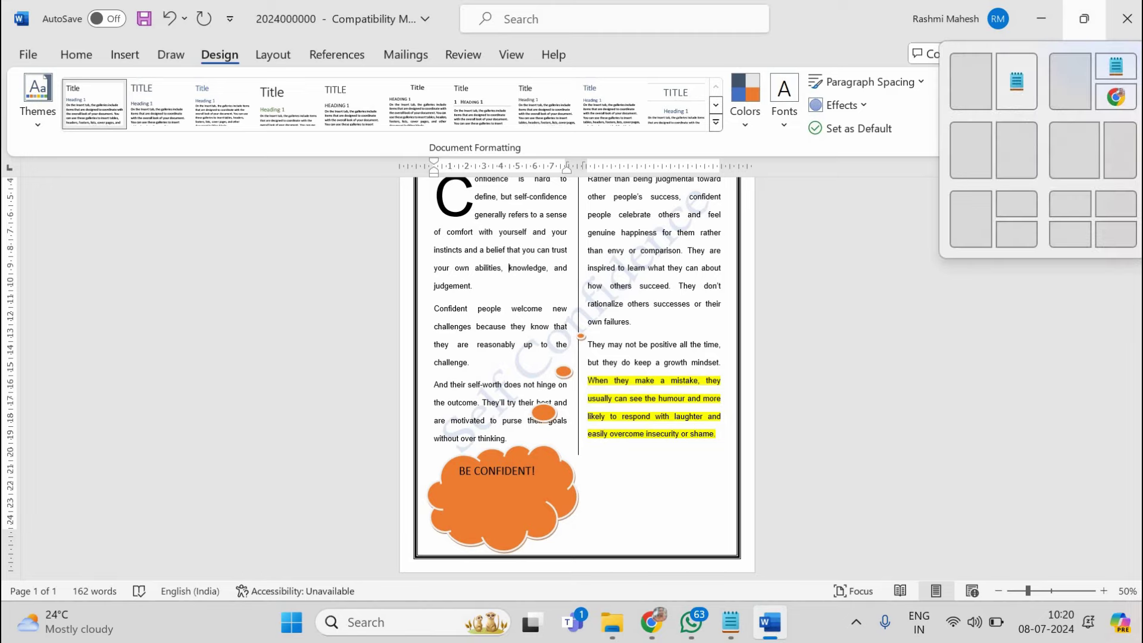
Highlight the header and footer task in the Notepad instructions
click(730, 622)
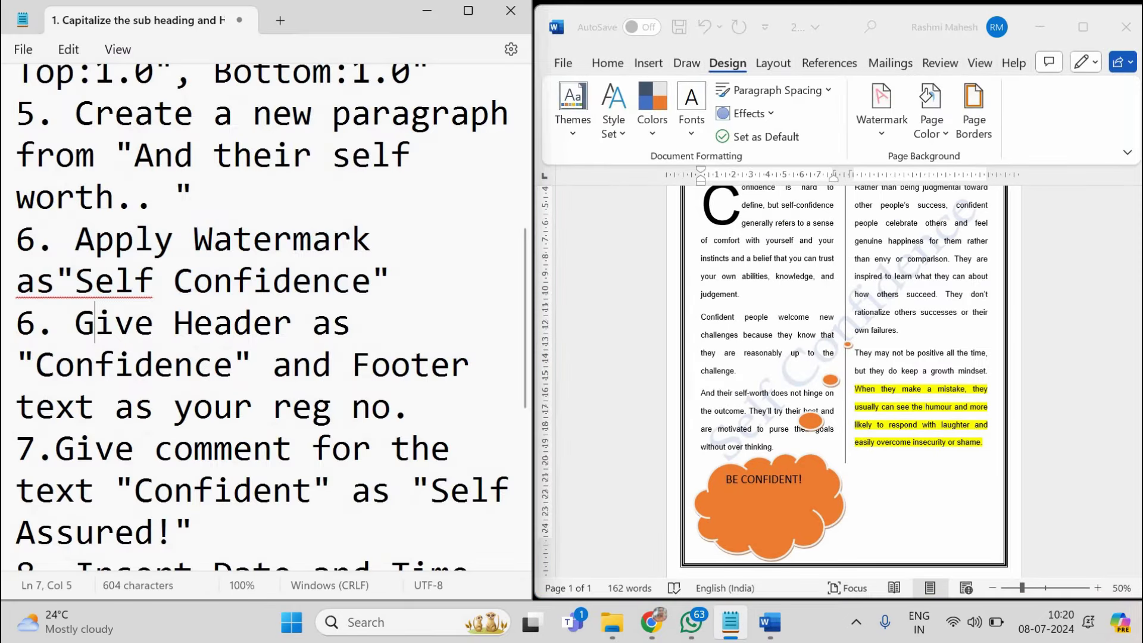
mouse_move(75, 323)
mouse_down()
mouse_move(291, 448)
mouse_move(435, 411)
mouse_up()
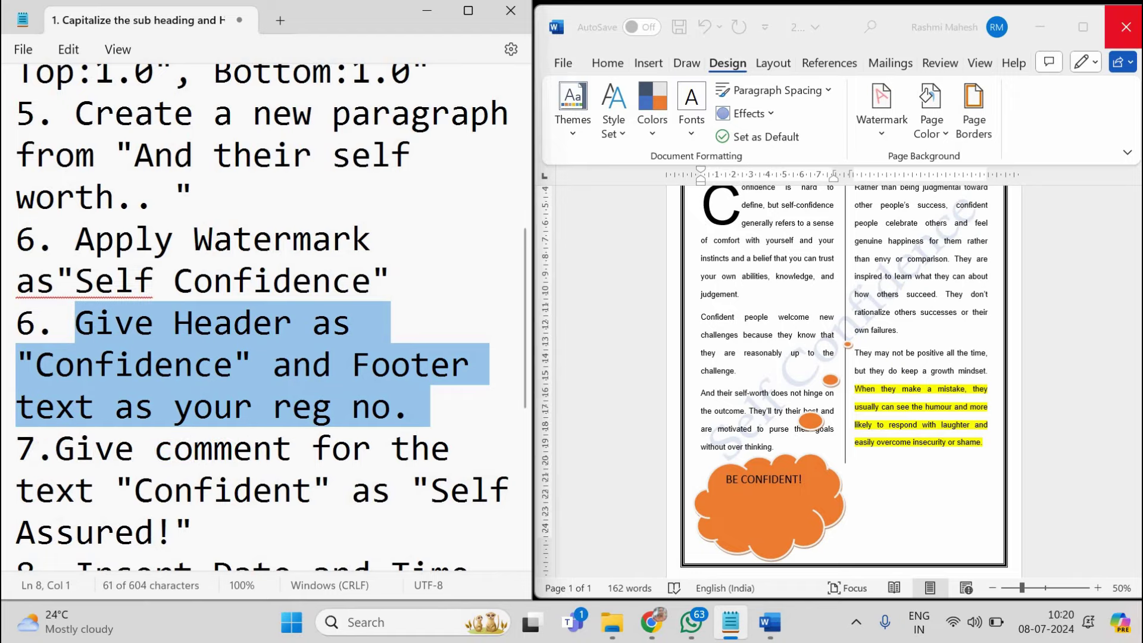
click(1083, 27)
Insert a blank header and type 'Confidence' centred in it
click(125, 55)
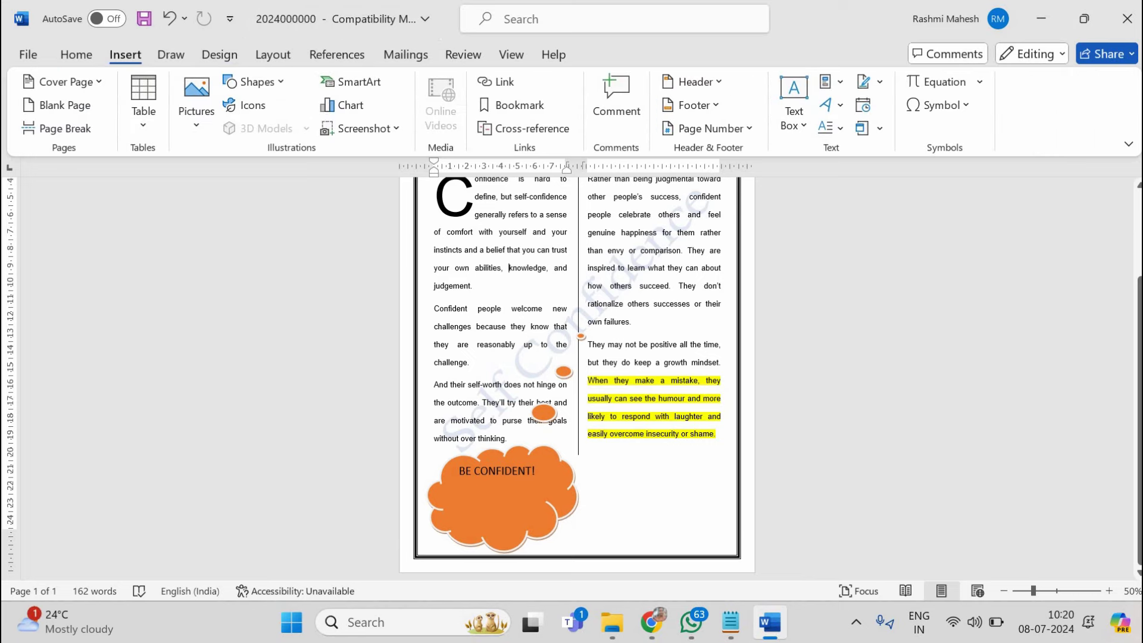
click(694, 82)
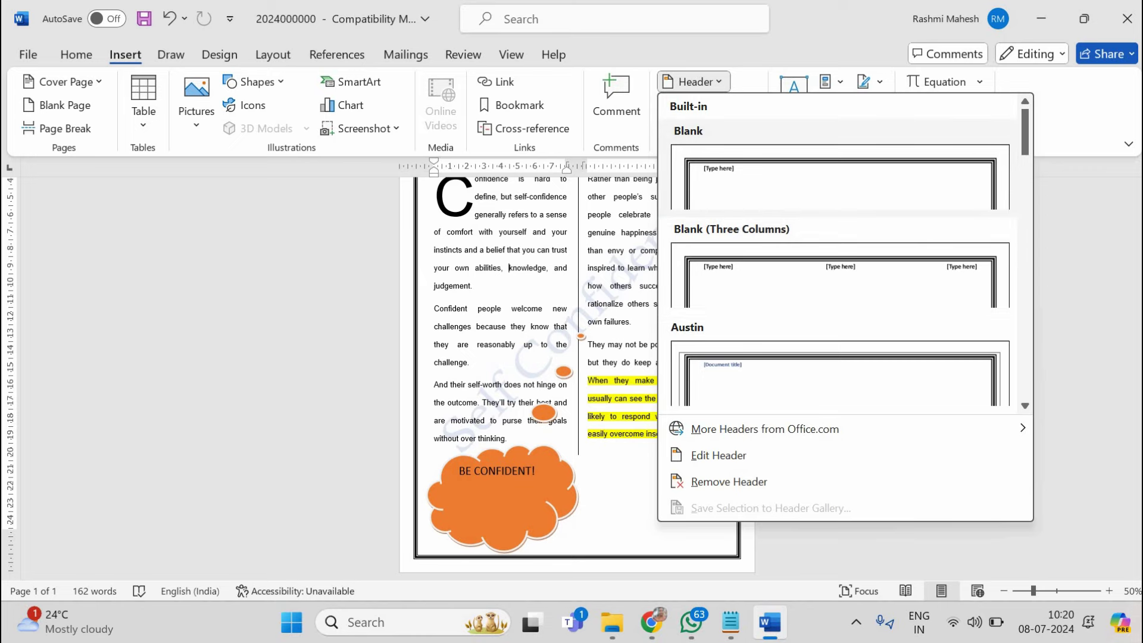
click(839, 178)
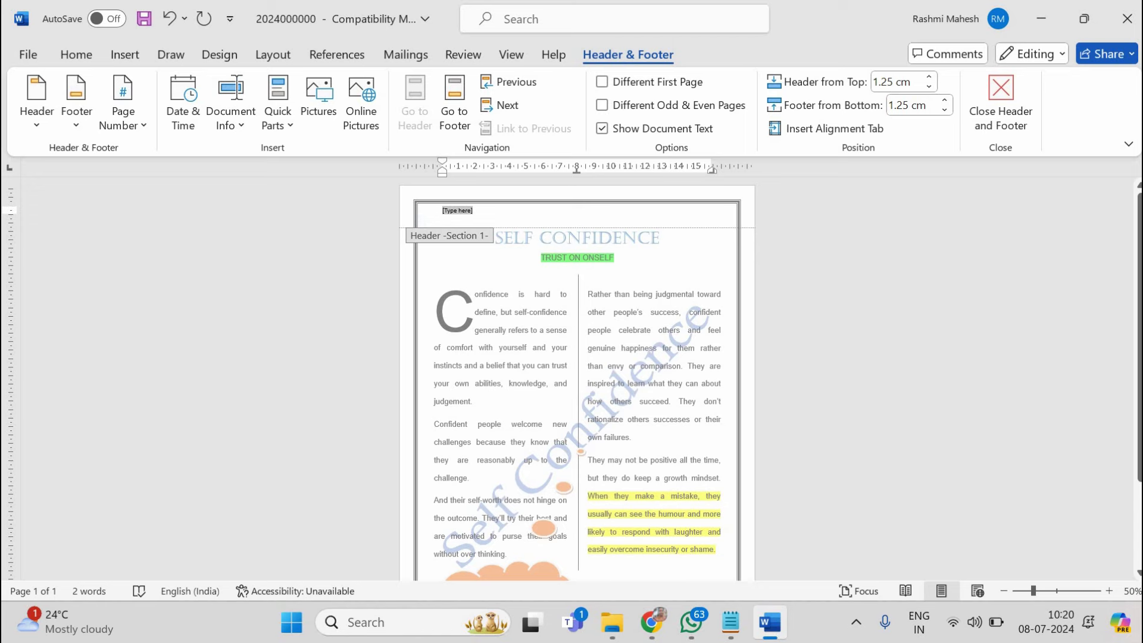
key(Delete)
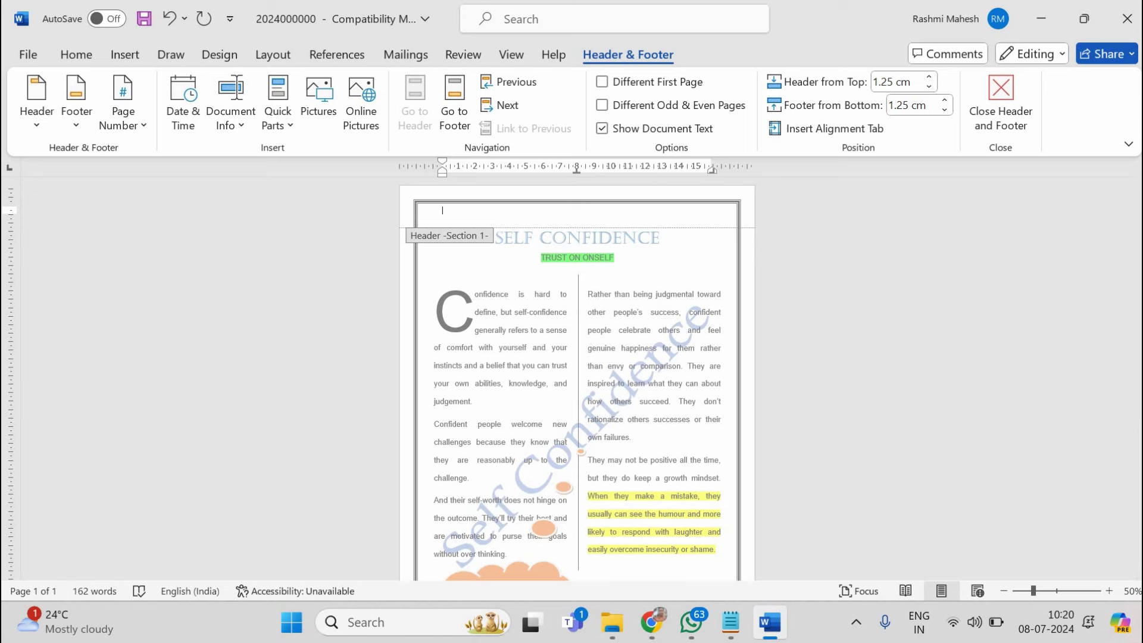
text(Confiedence)
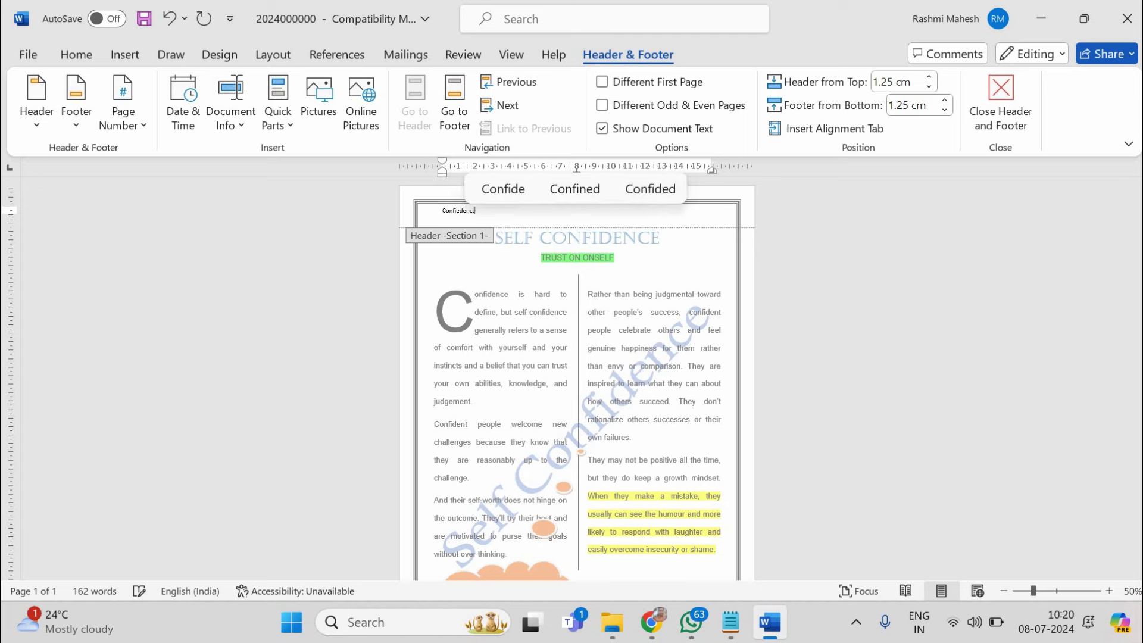
key(ctrl+e)
key(BackSpace)
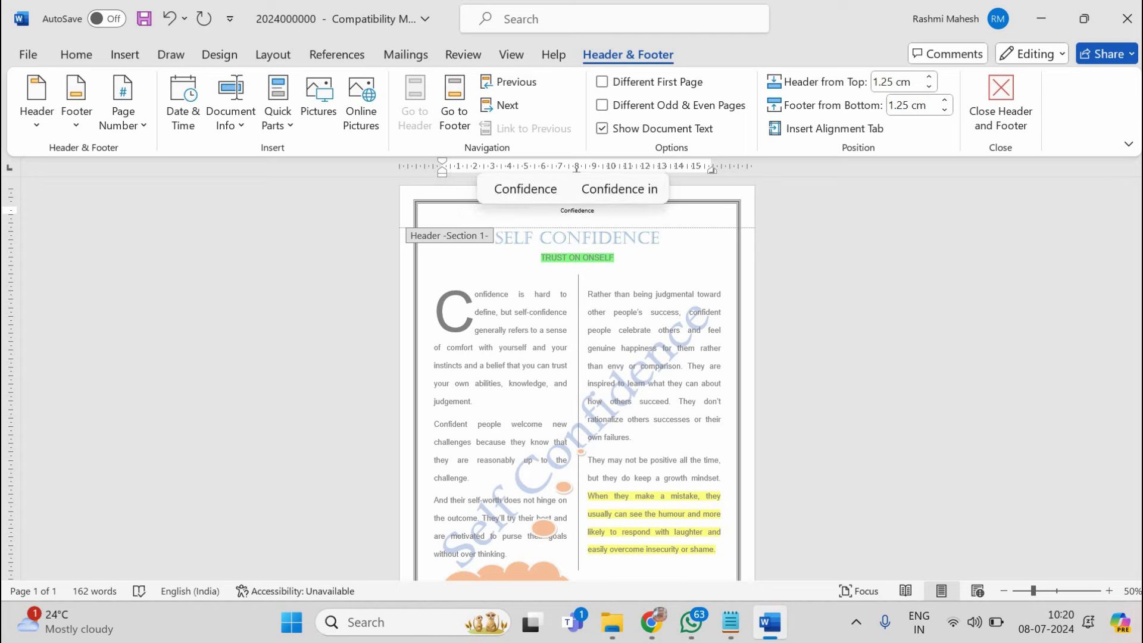
Select the header word 'Confidence' and increase its font size
key(ctrl+a)
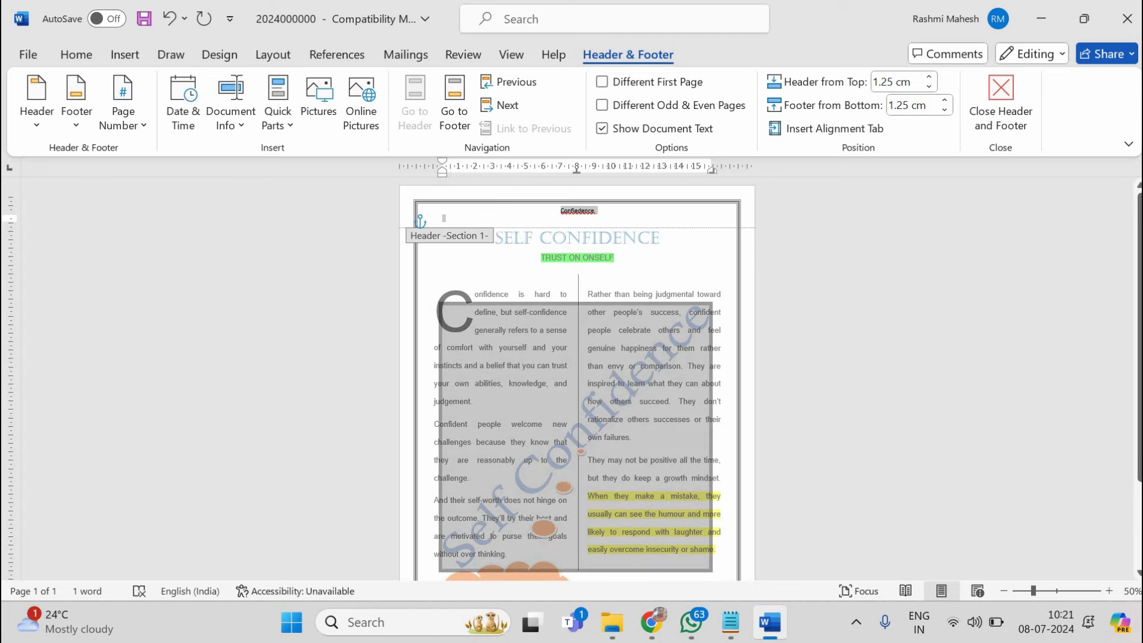
click(443, 218)
drag(560, 211, 595, 211)
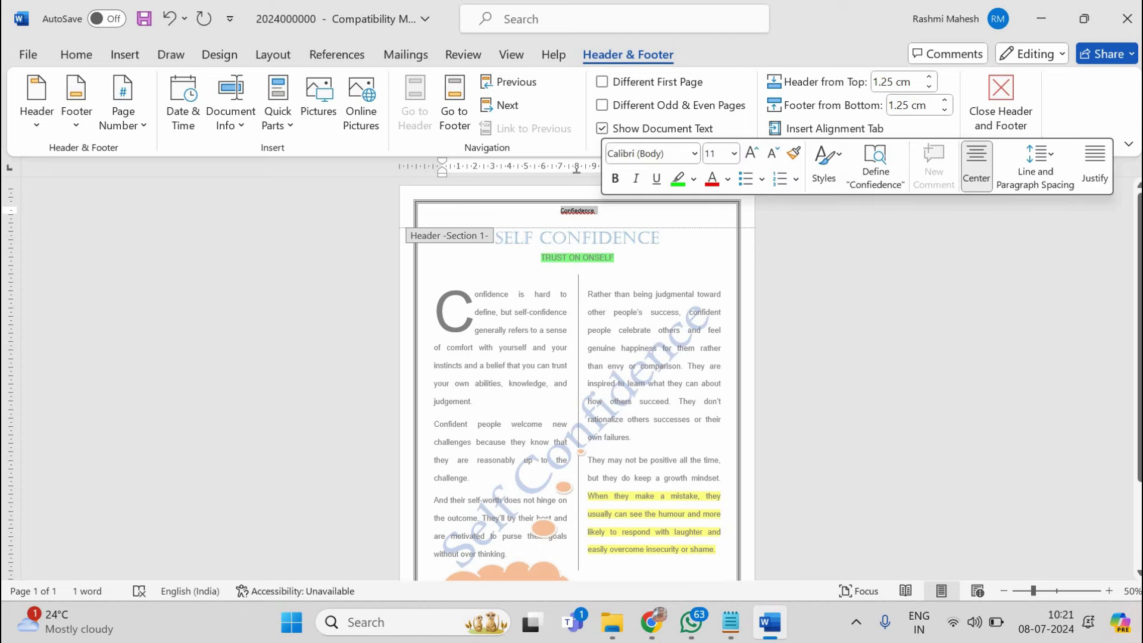
key(ctrl+shift+period)
key(ctrl+shift+period)
key(ctrl+shift+period)
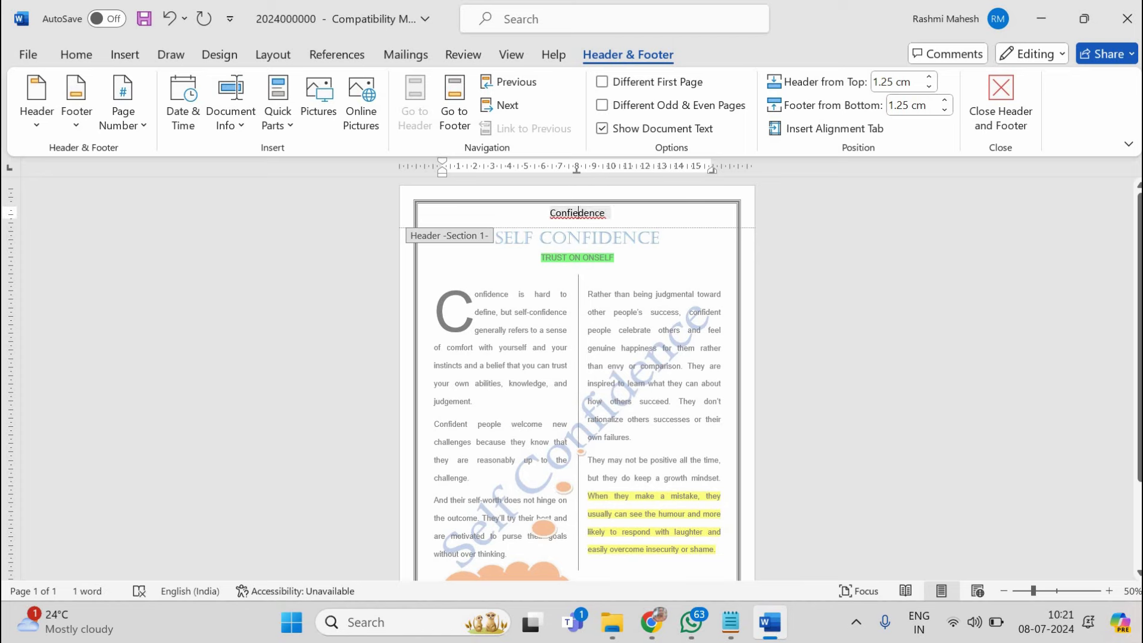
click(578, 213)
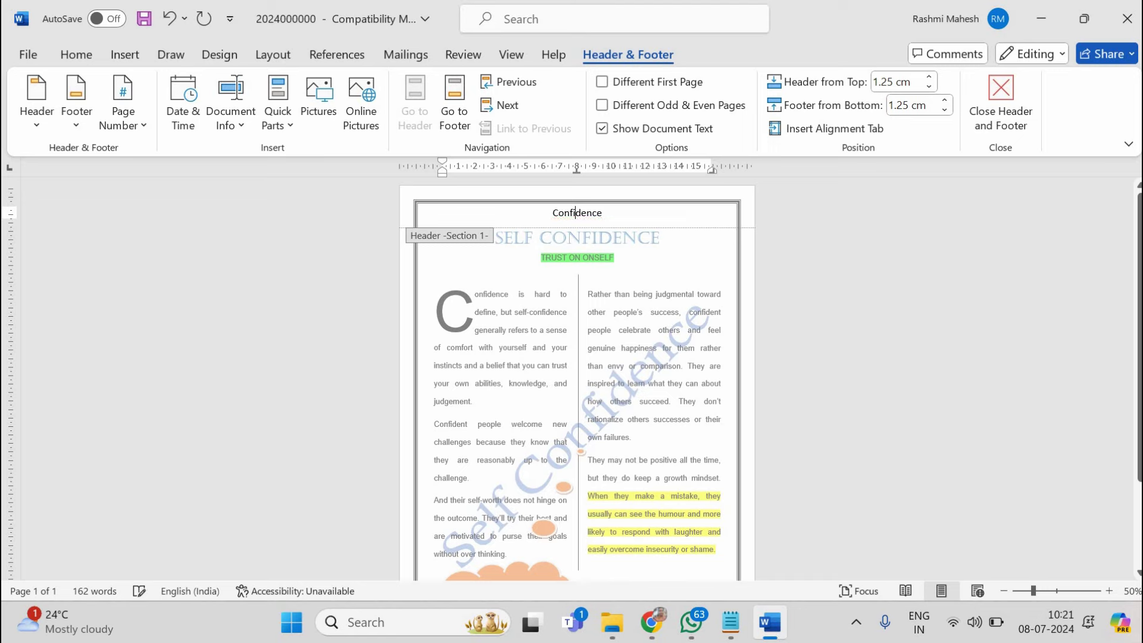
scroll(576, 381, down, 3)
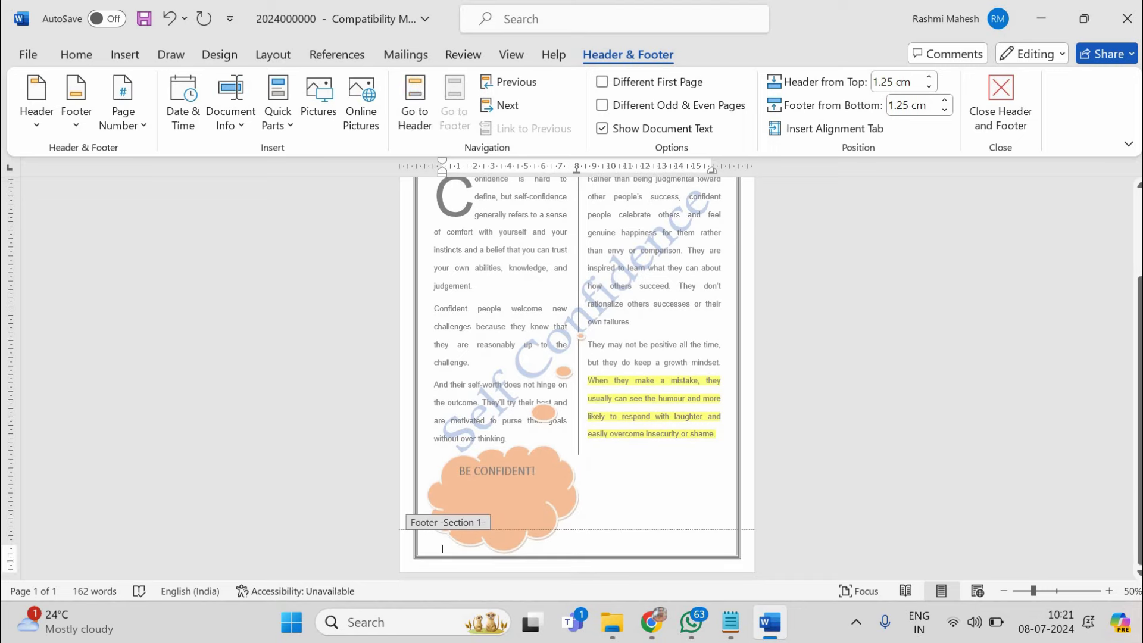
Enter the registration number in the footer and close header and footer editing
text(20240000)
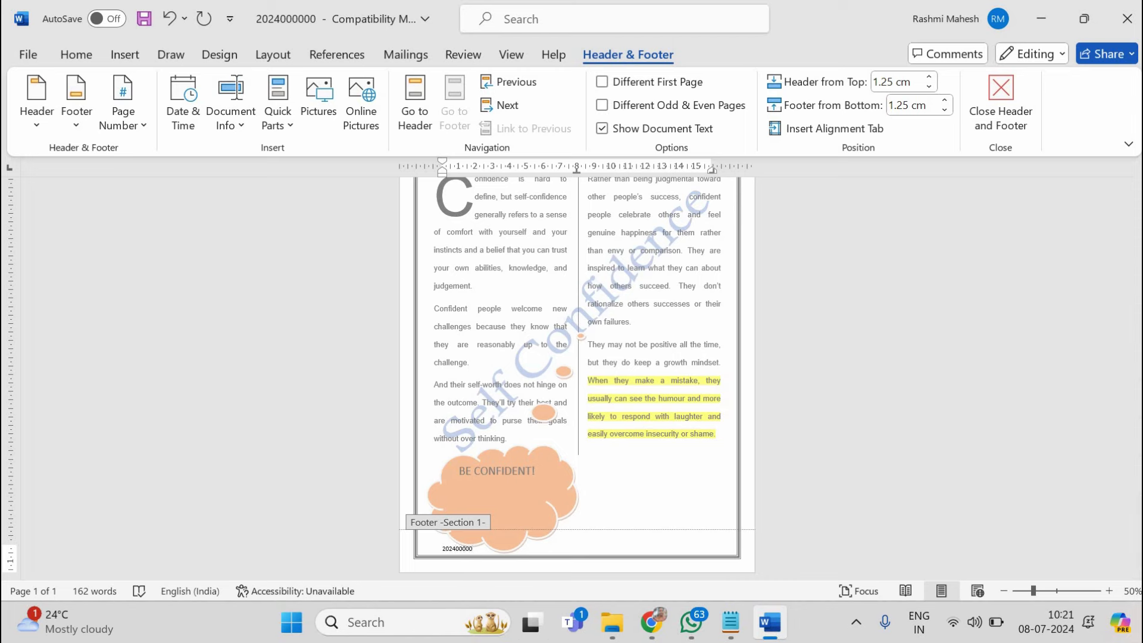
text(0)
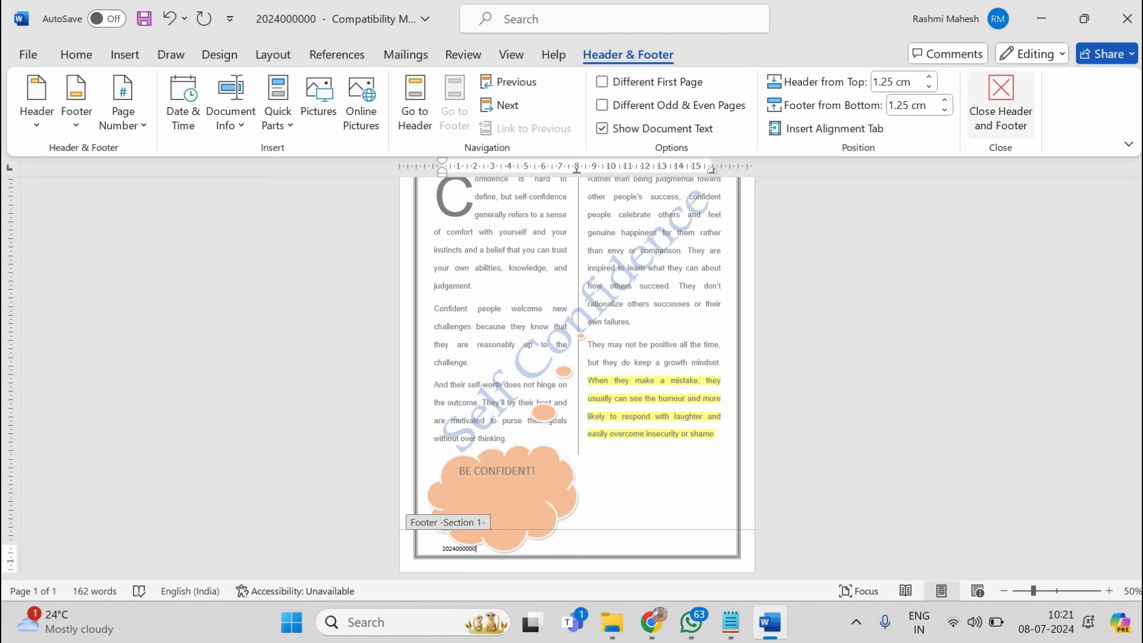
click(1000, 98)
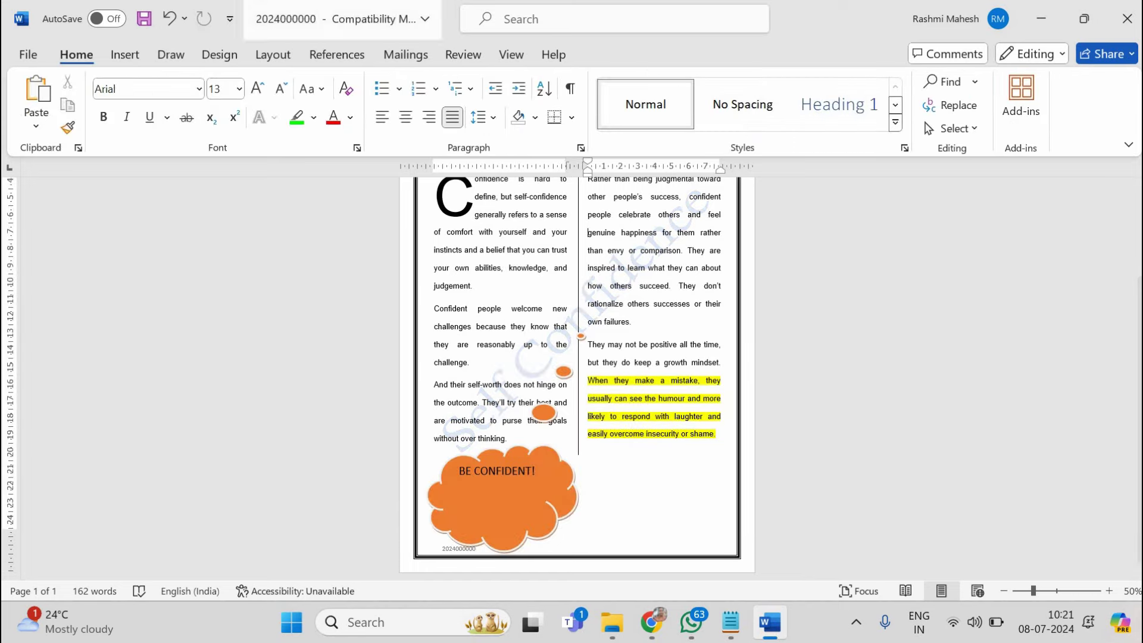
Insert the Blank built-in header design and close header editing
click(125, 54)
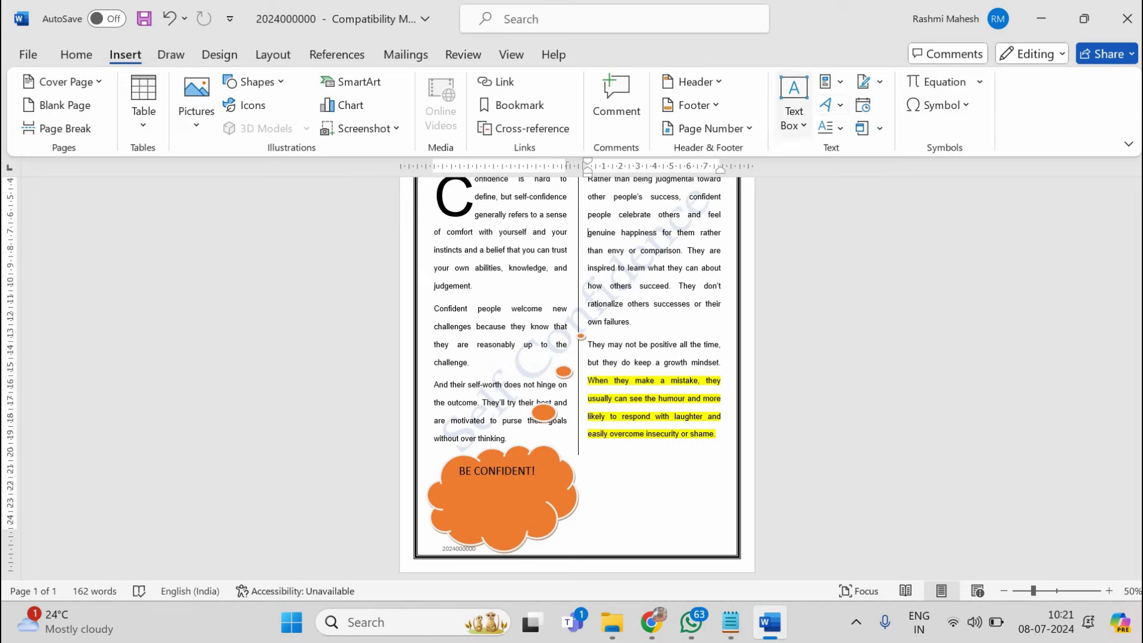
click(693, 82)
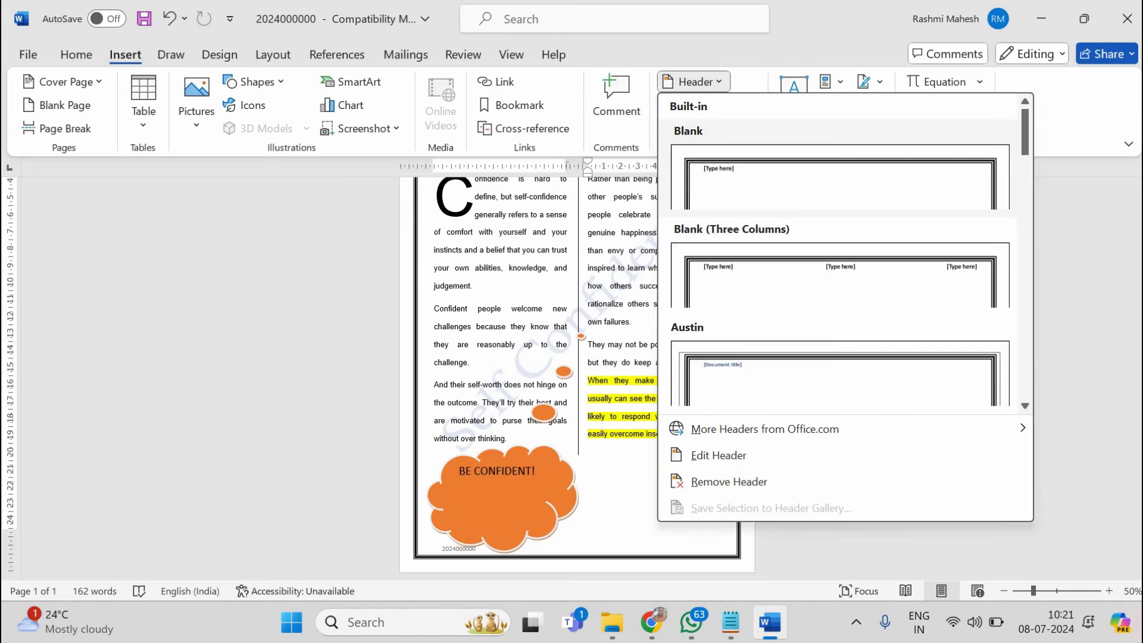
click(840, 179)
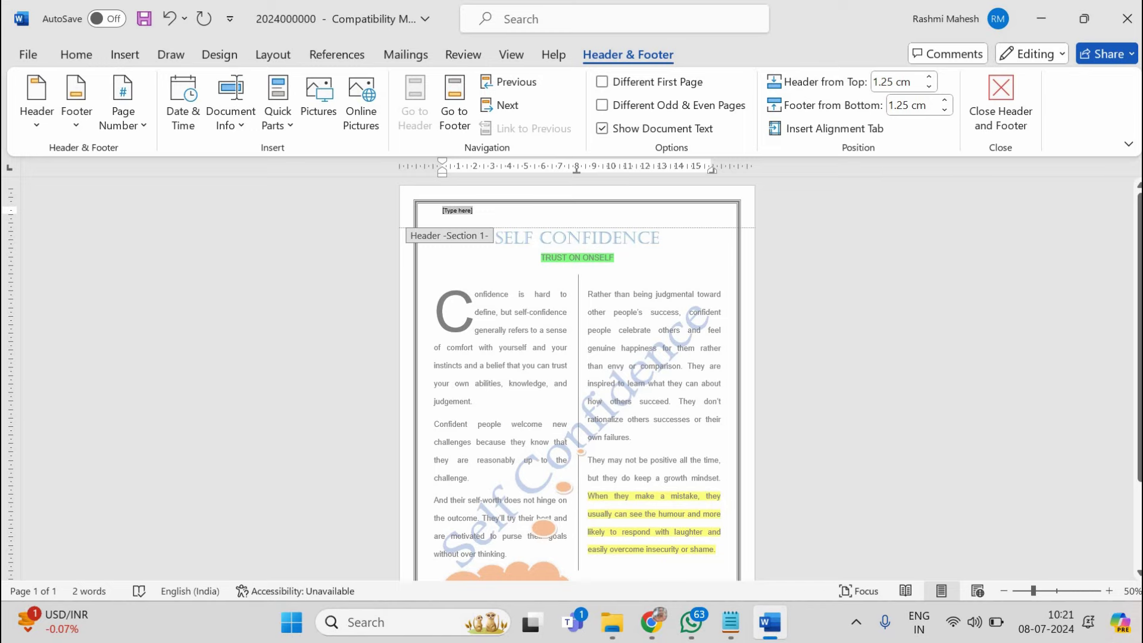
click(1001, 100)
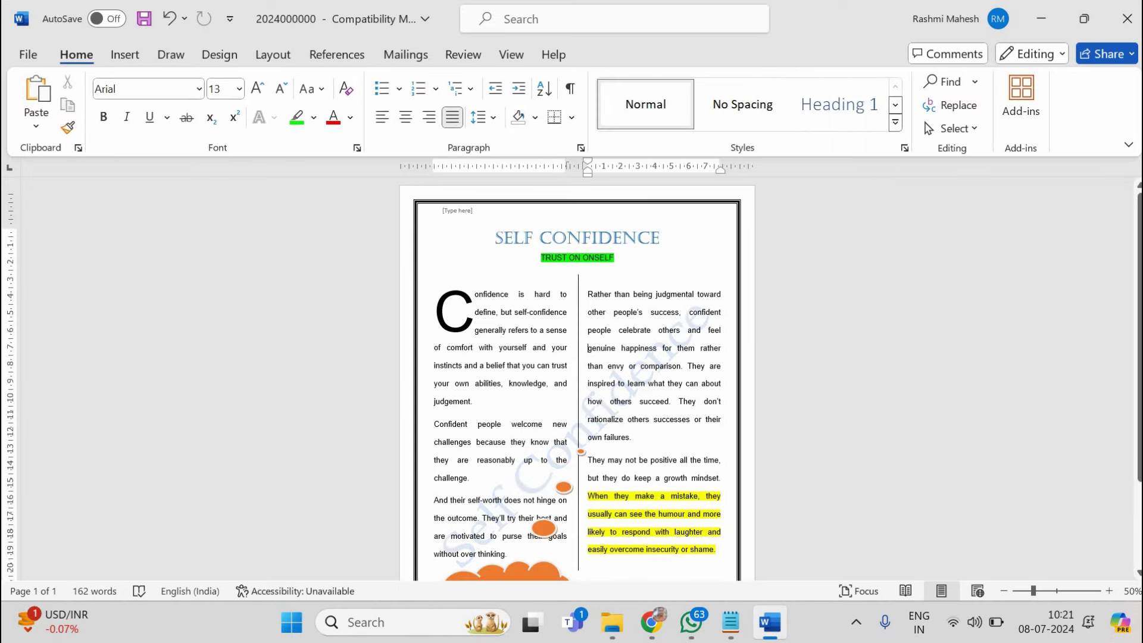
Scroll back to the top of the page and reopen the header for editing
scroll(577, 381, down, 3)
scroll(577, 381, up, 2)
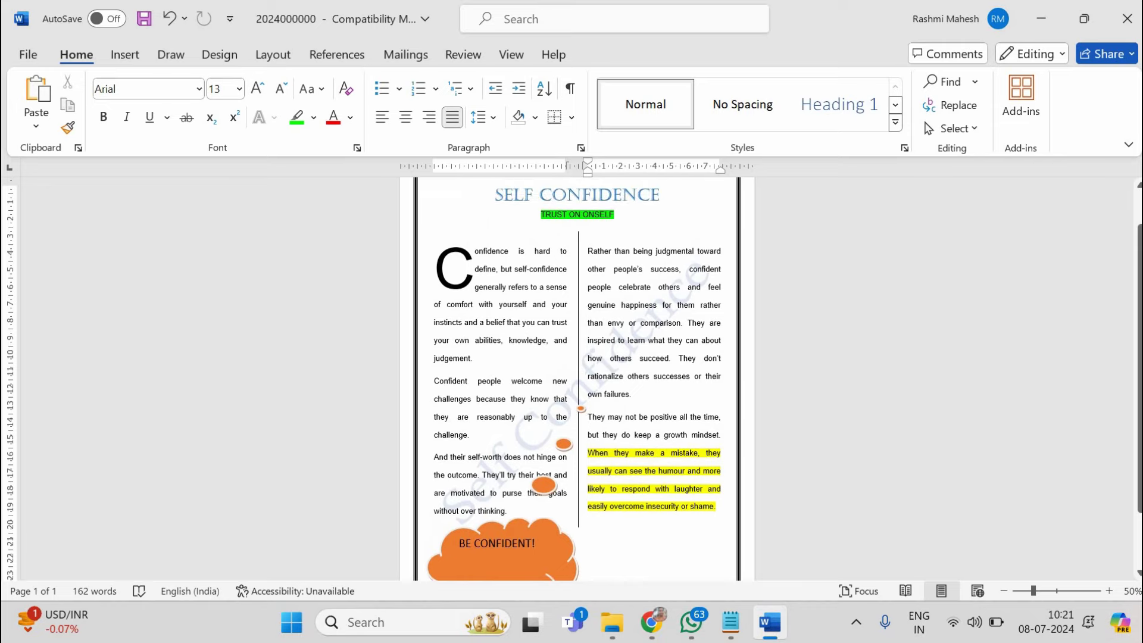
scroll(577, 381, up, 1)
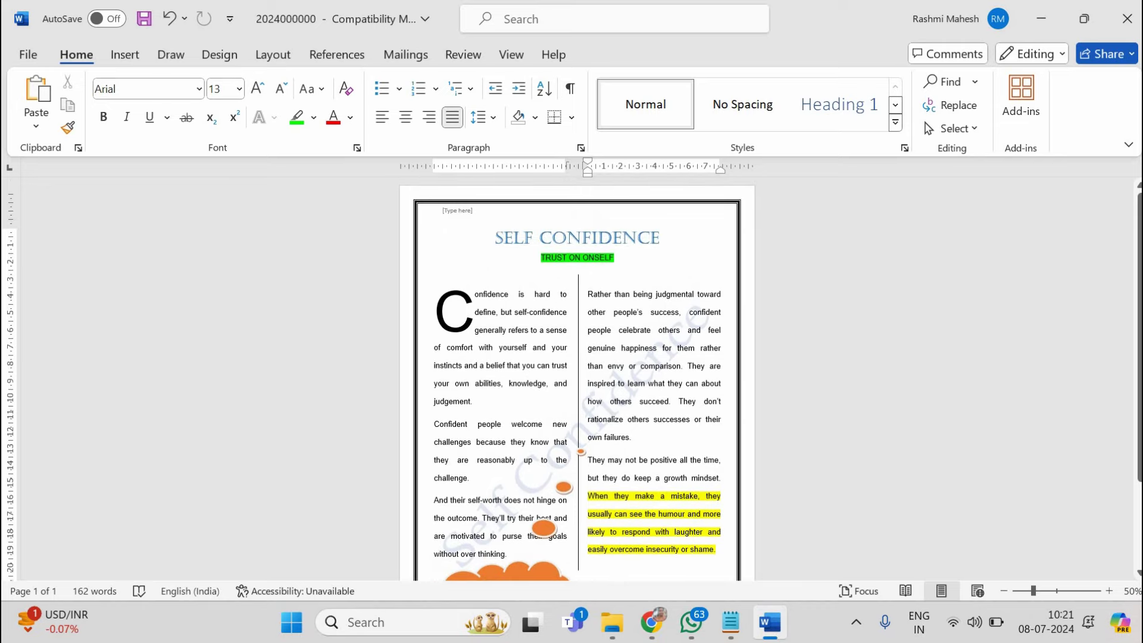
double_click(457, 210)
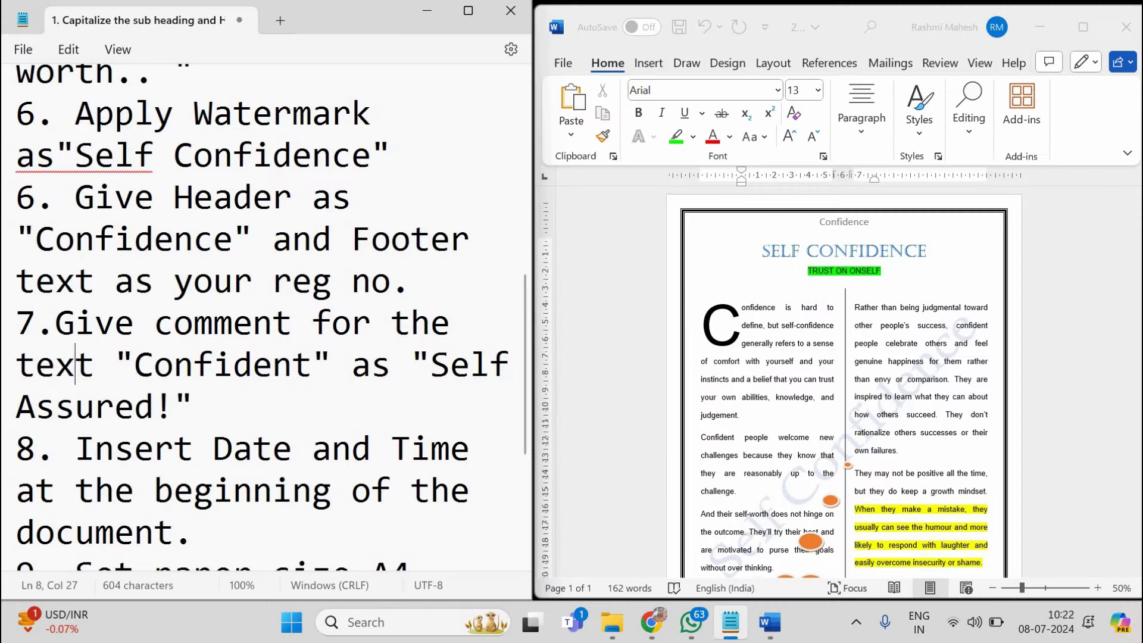
Highlight task 7 in Notepad (comment 'Self Assured!' on 'Confident') and maximize Word
mouse_move(55, 323)
mouse_down()
mouse_move(214, 406)
mouse_move(18, 449)
mouse_up()
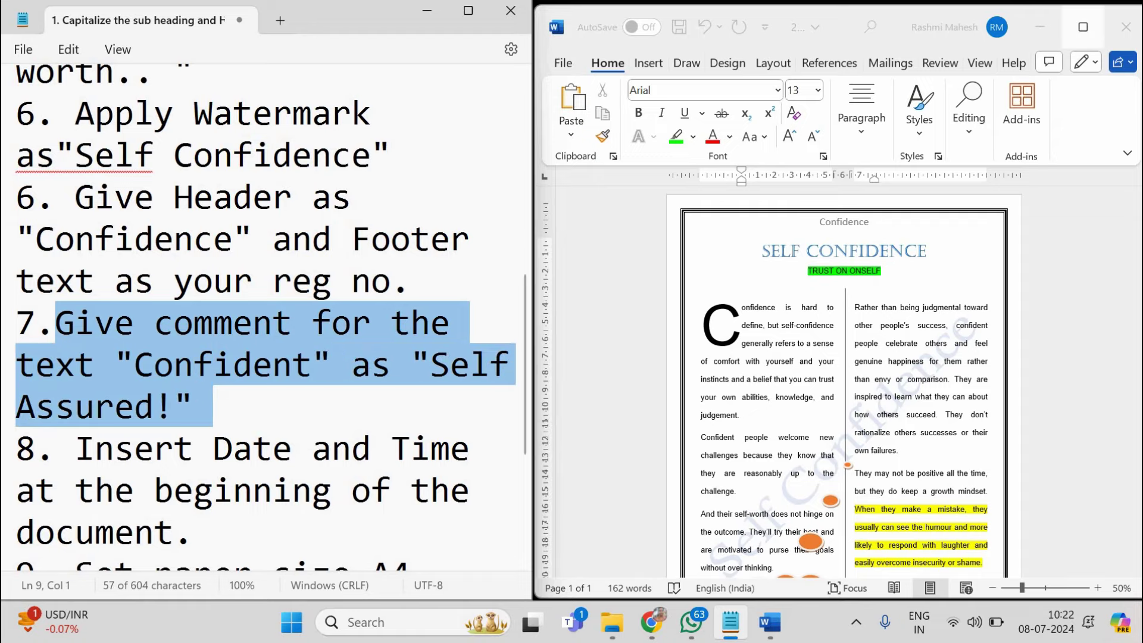
click(1083, 27)
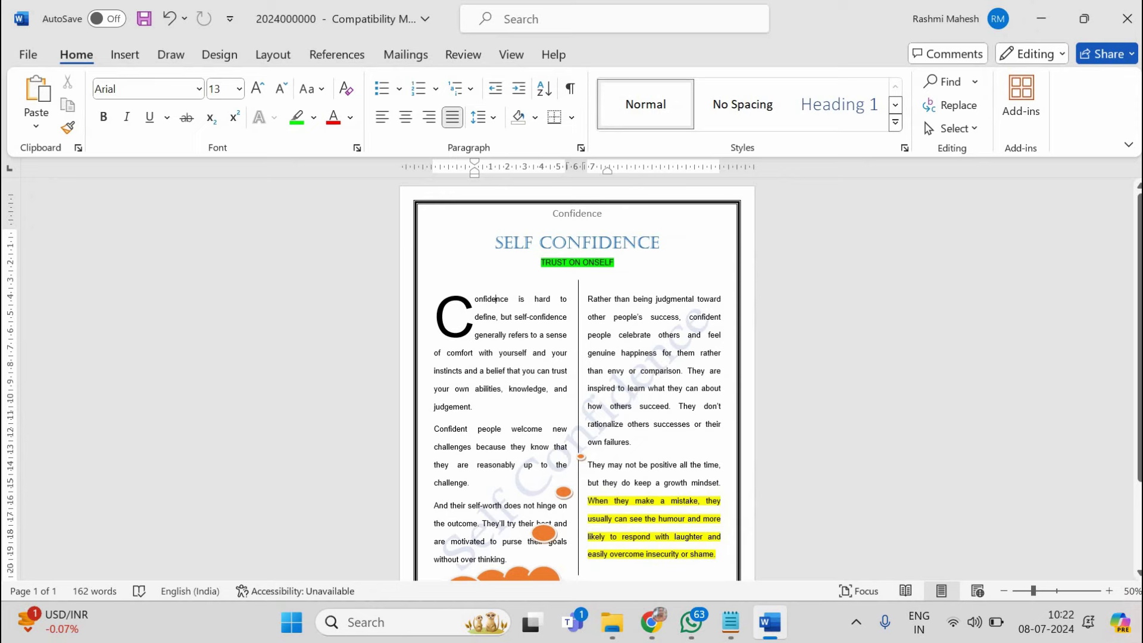
Post the comment 'Self Assured!' on the word Confident, then bring Notepad forward
double_click(444, 429)
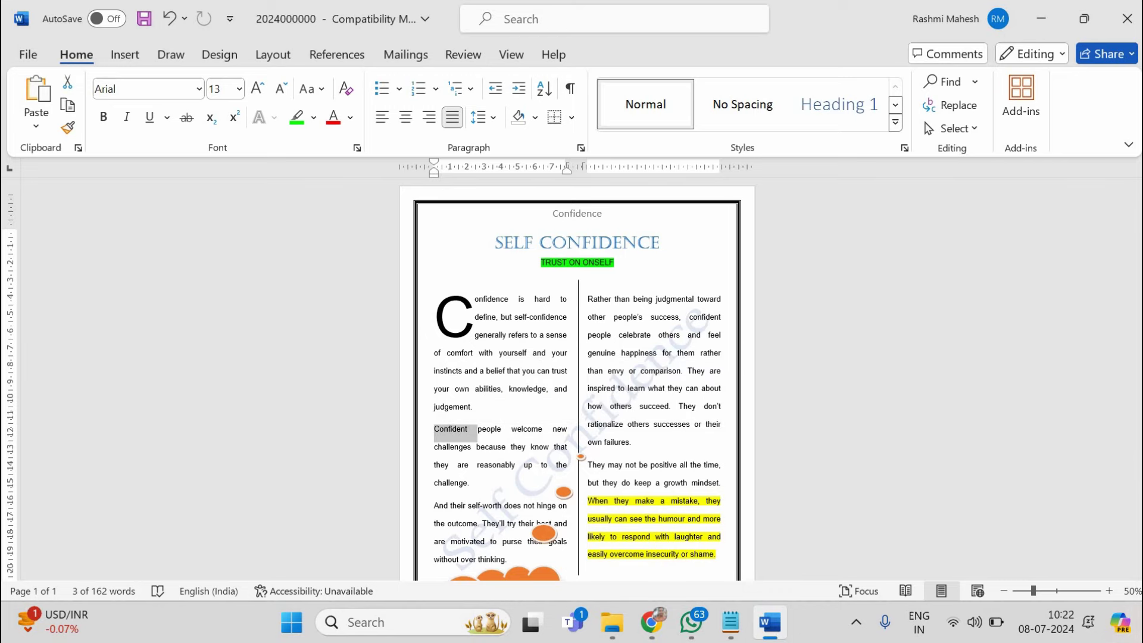
key(alt+n)
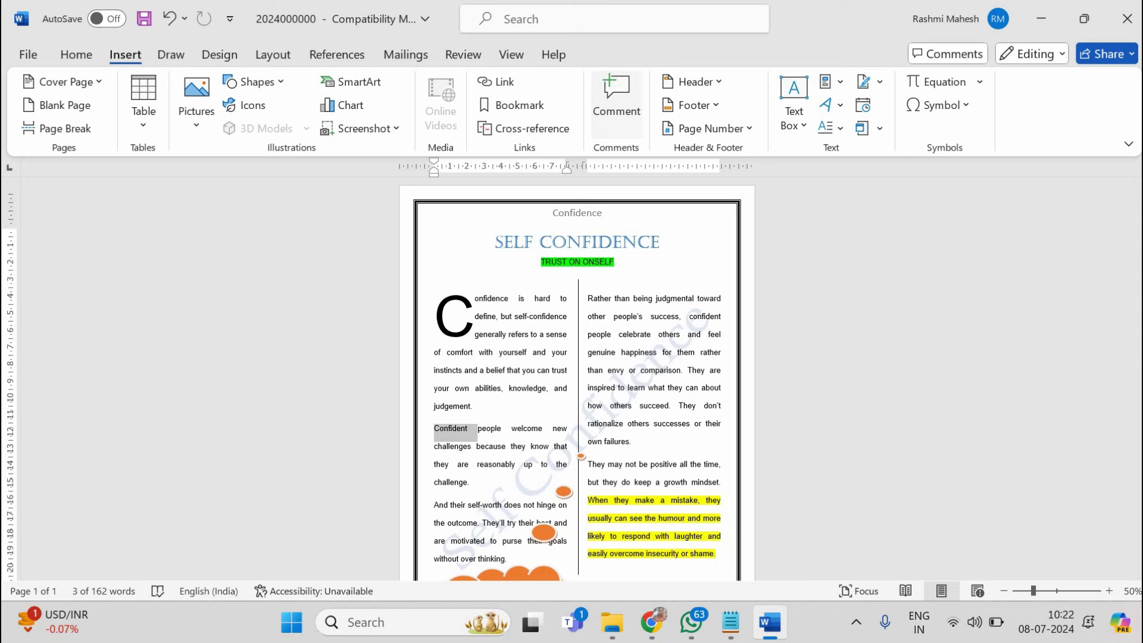
key(Right)
key(ctrl+alt+m)
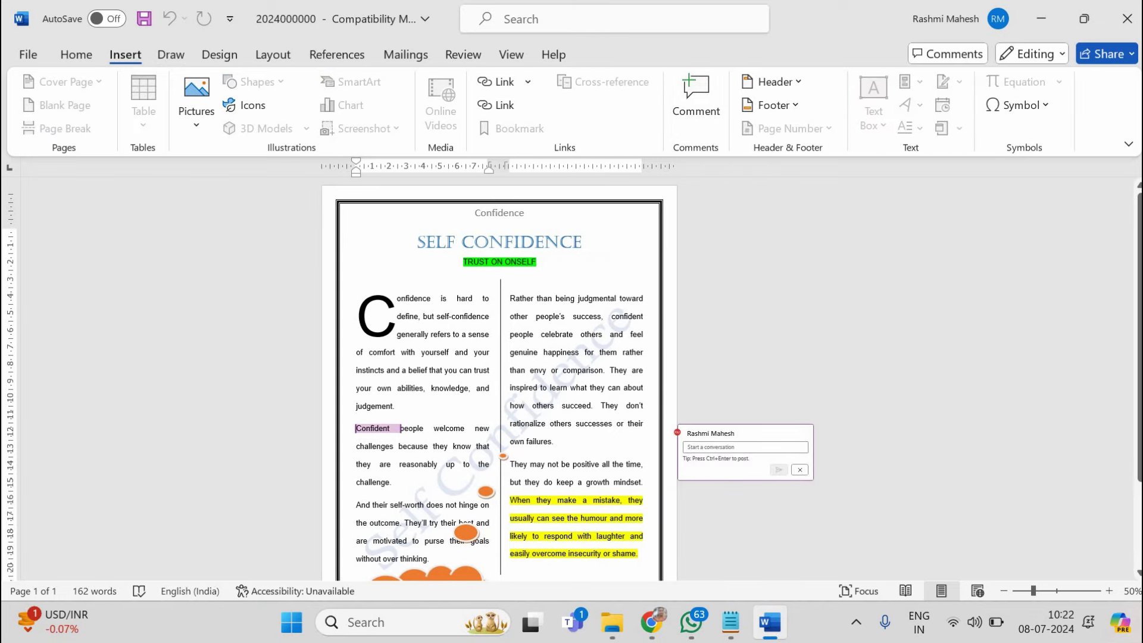
text(Sel)
text(f Assure)
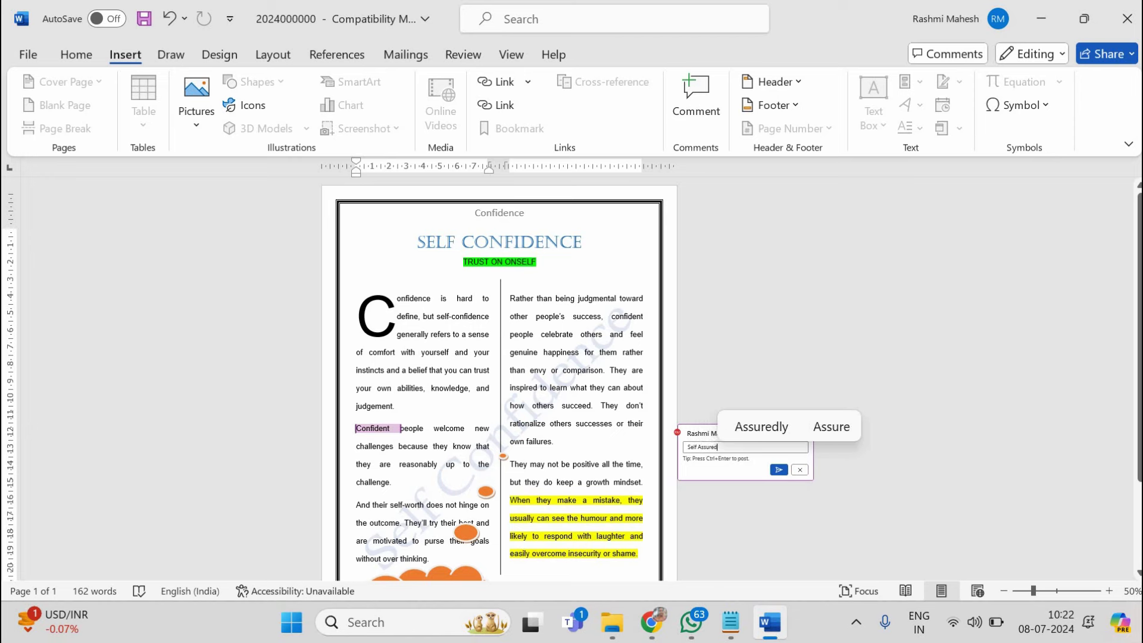
text(d)
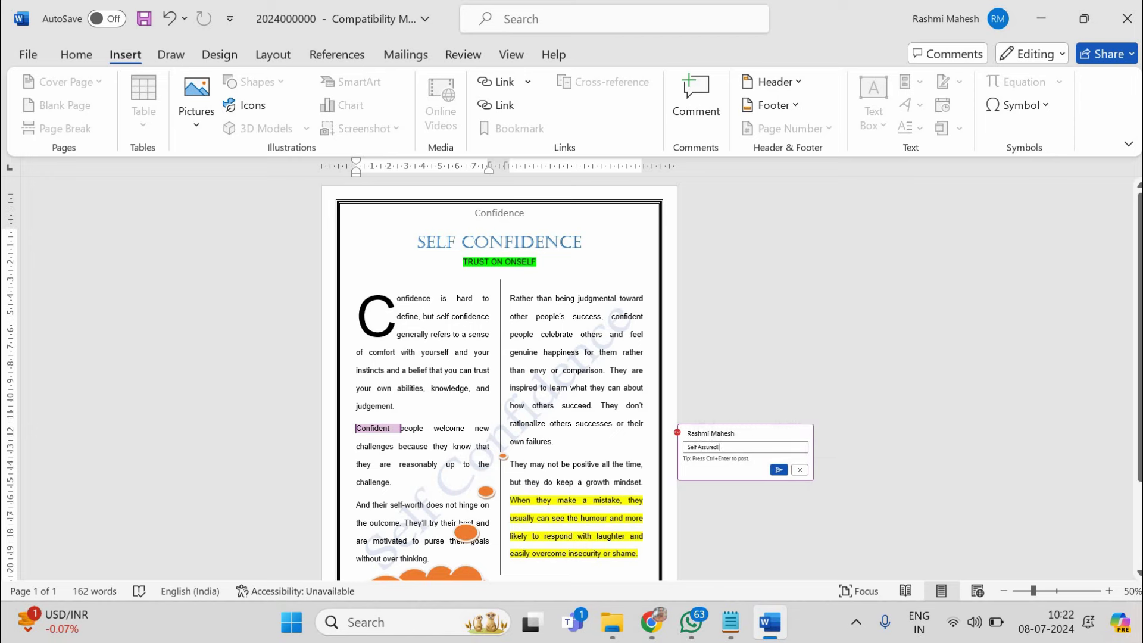
key(ctrl+Return)
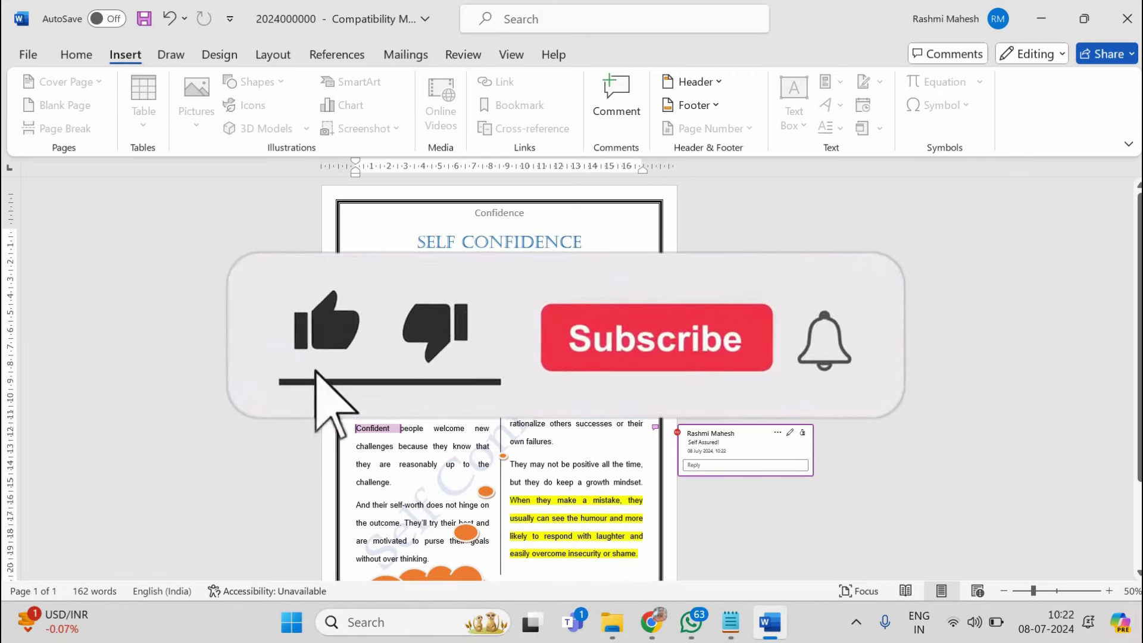
click(729, 622)
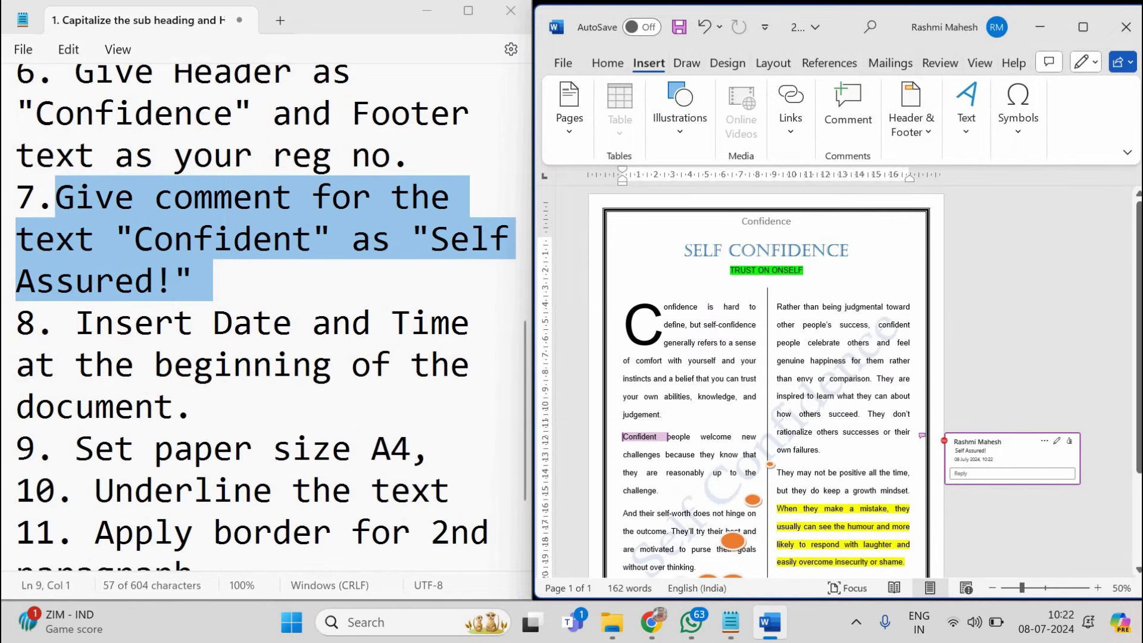
Highlight task 8 in Notepad (date and time at document start) and maximize Word
click(154, 364)
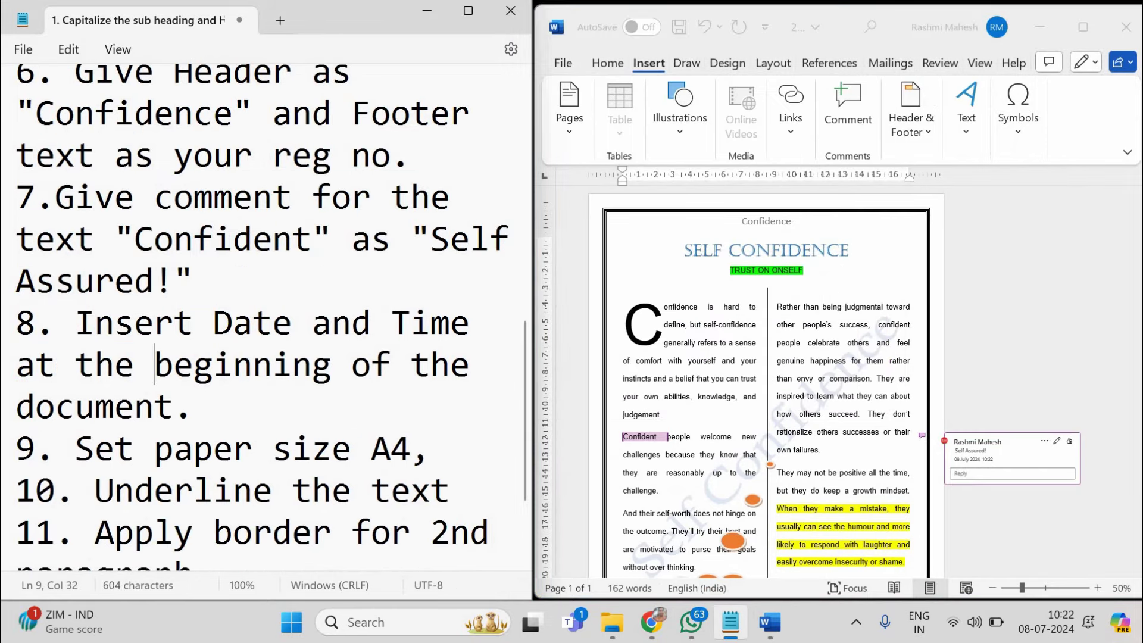
mouse_move(76, 322)
mouse_down()
mouse_move(195, 364)
mouse_move(16, 448)
mouse_up()
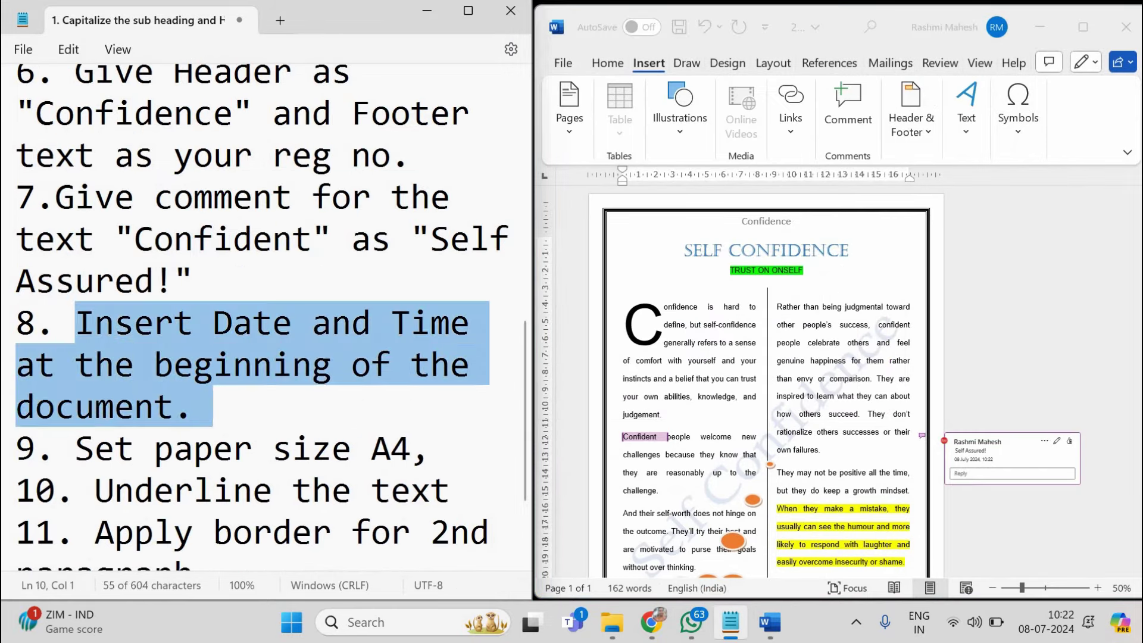
click(1082, 27)
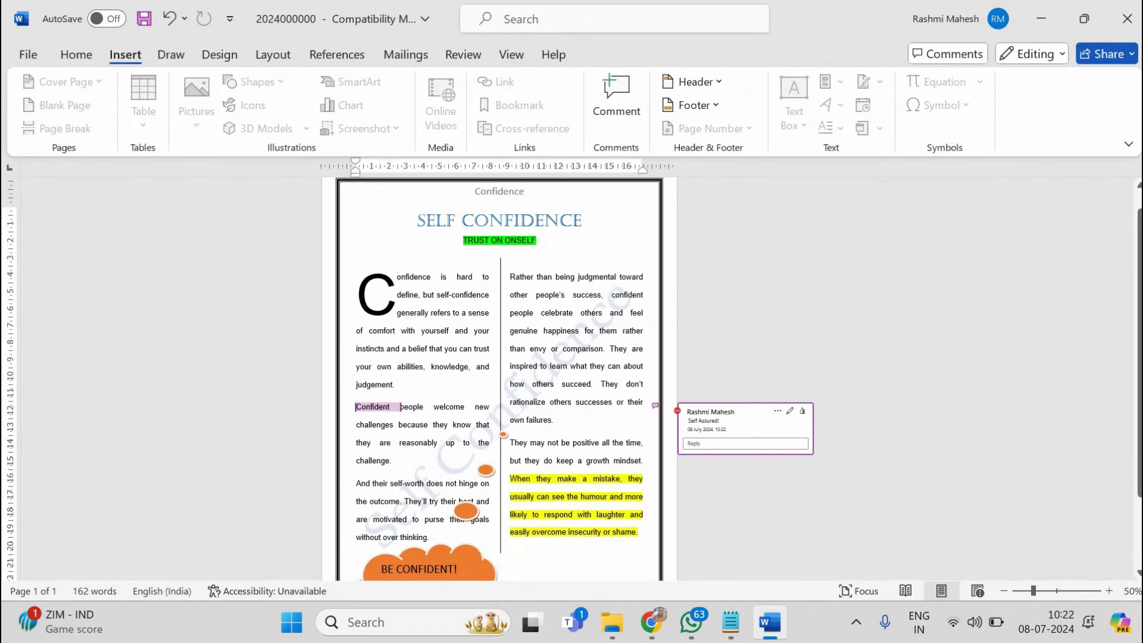
click(369, 254)
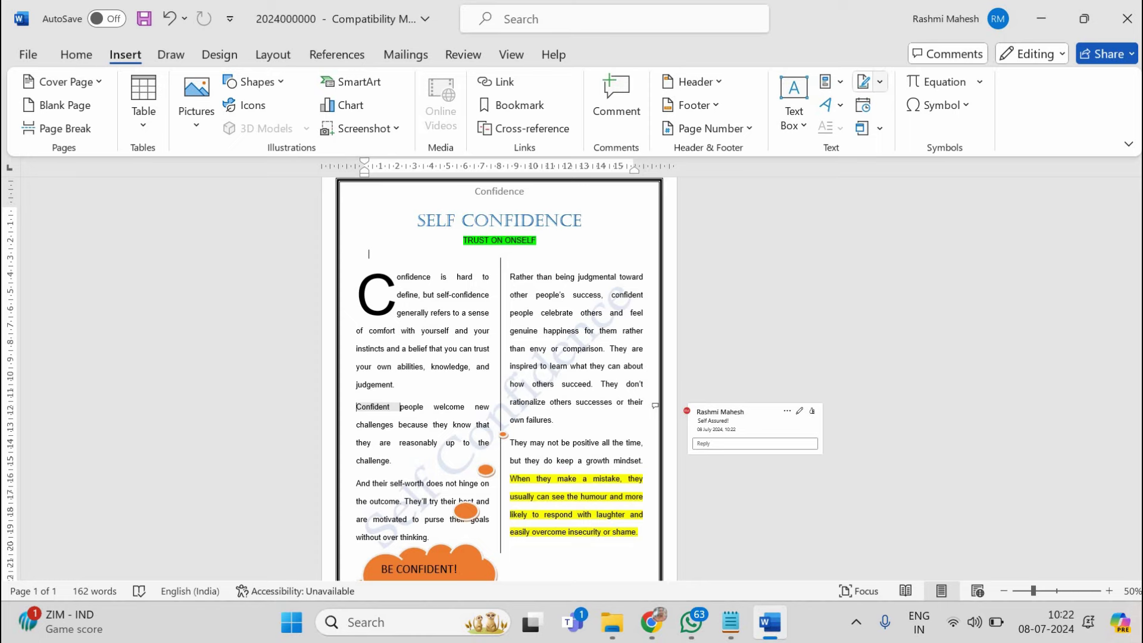
click(863, 104)
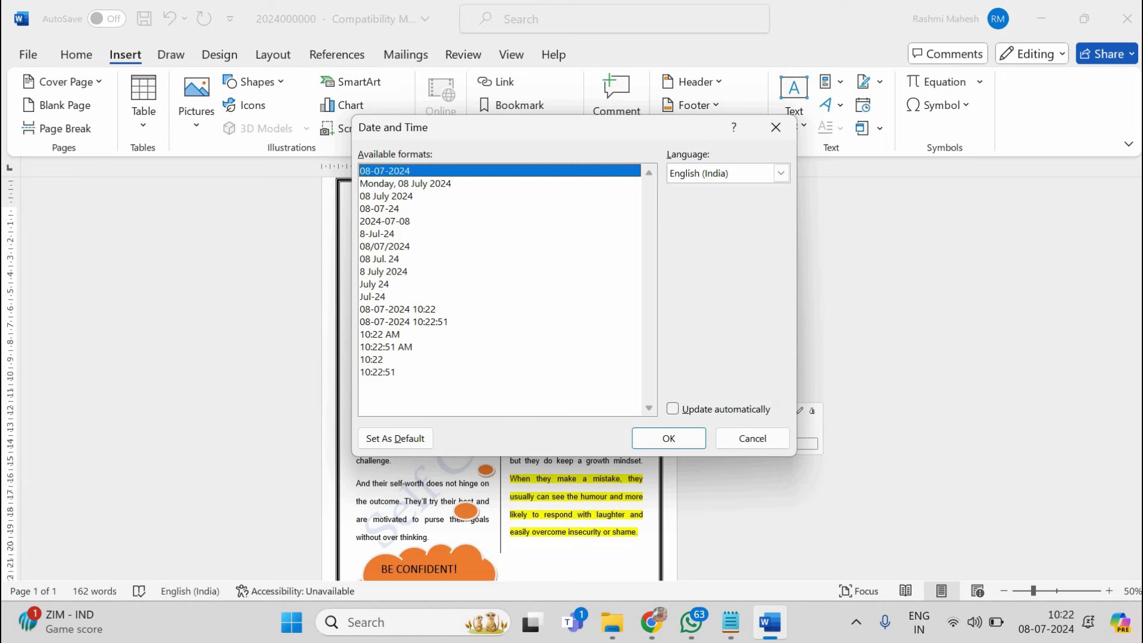
click(404, 322)
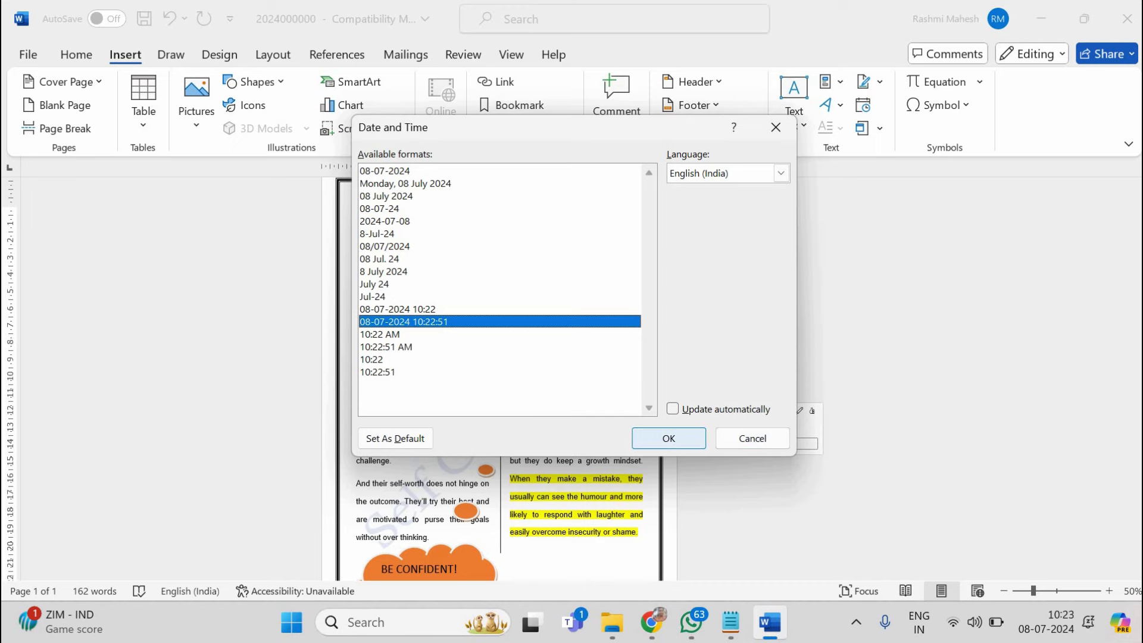
click(668, 438)
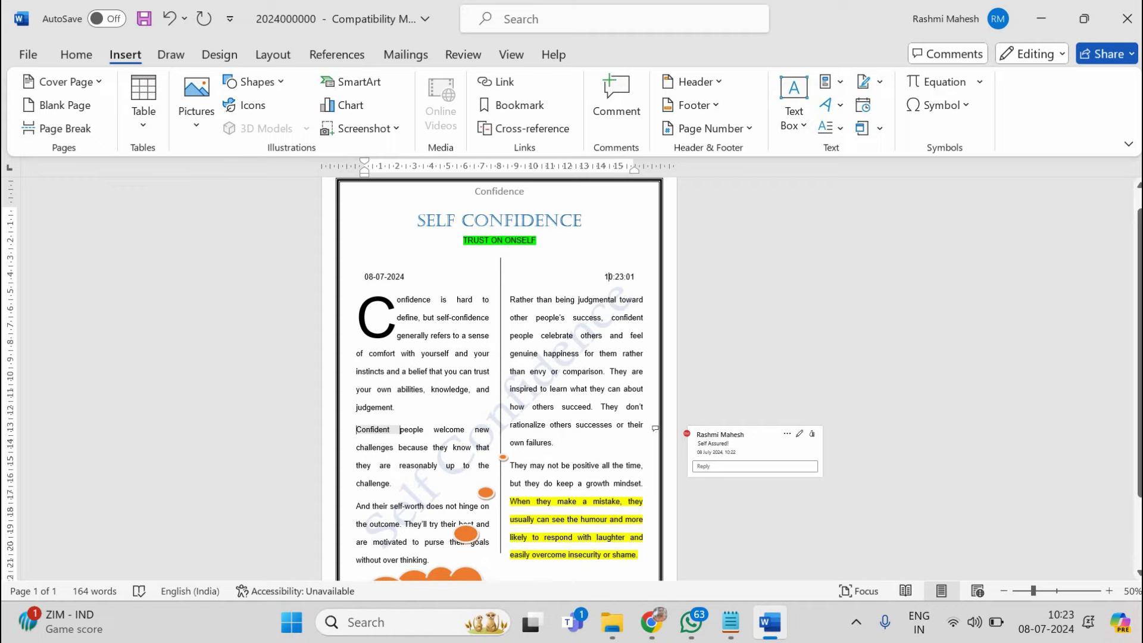
Check the next task in the Notepad list, then maximize Word again
click(730, 622)
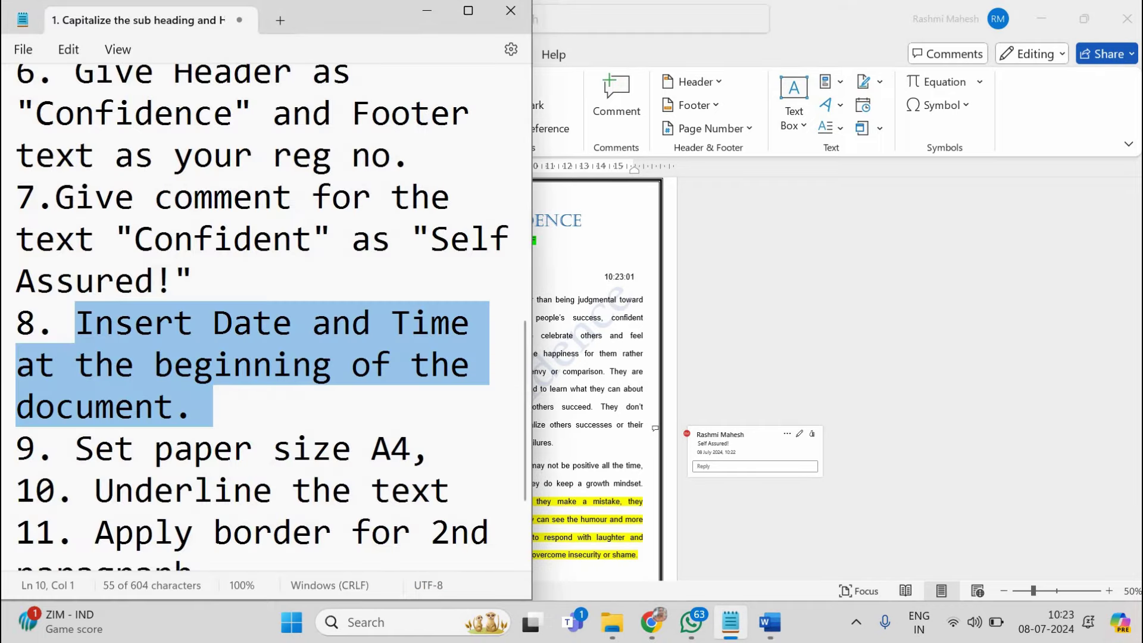
click(1084, 19)
scroll(268, 315, down, 1)
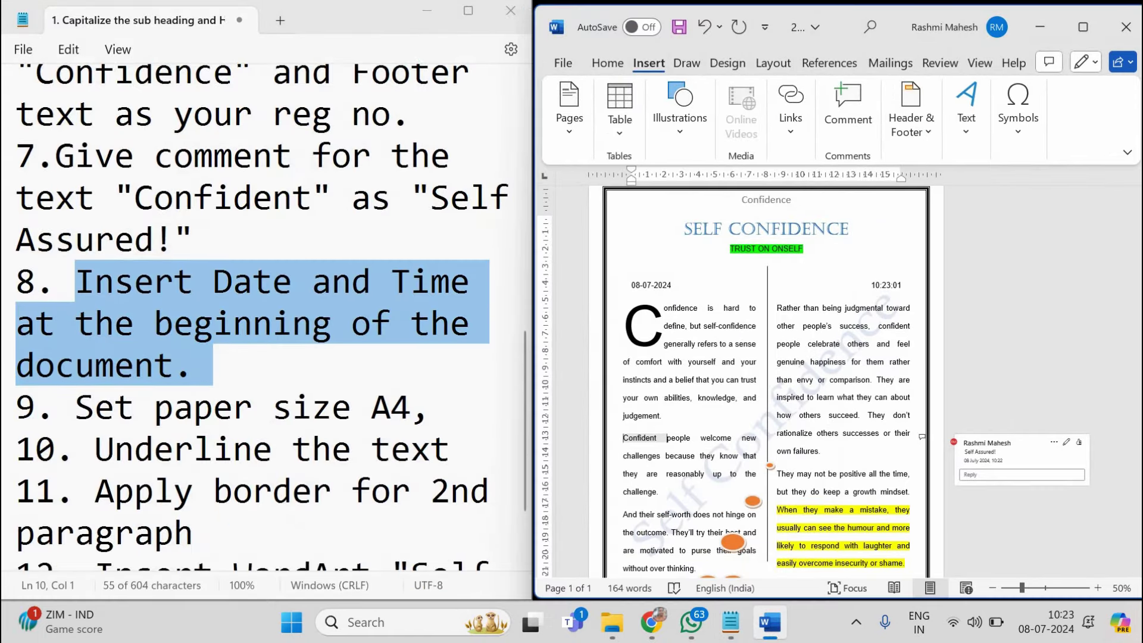
scroll(268, 315, down, 2)
click(252, 365)
click(291, 322)
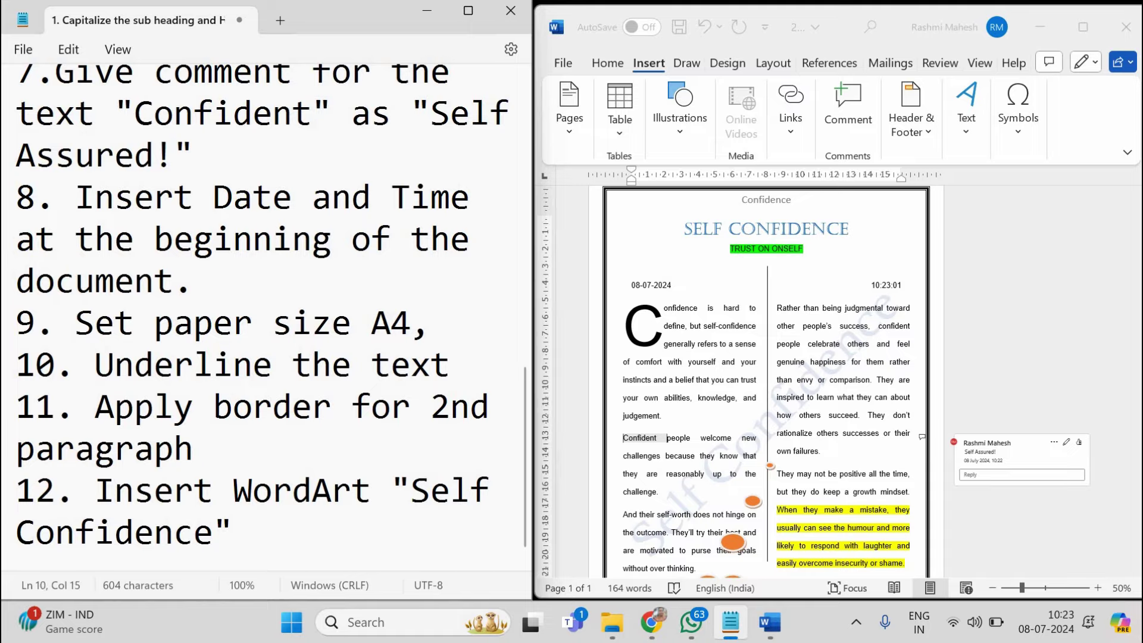
click(1083, 27)
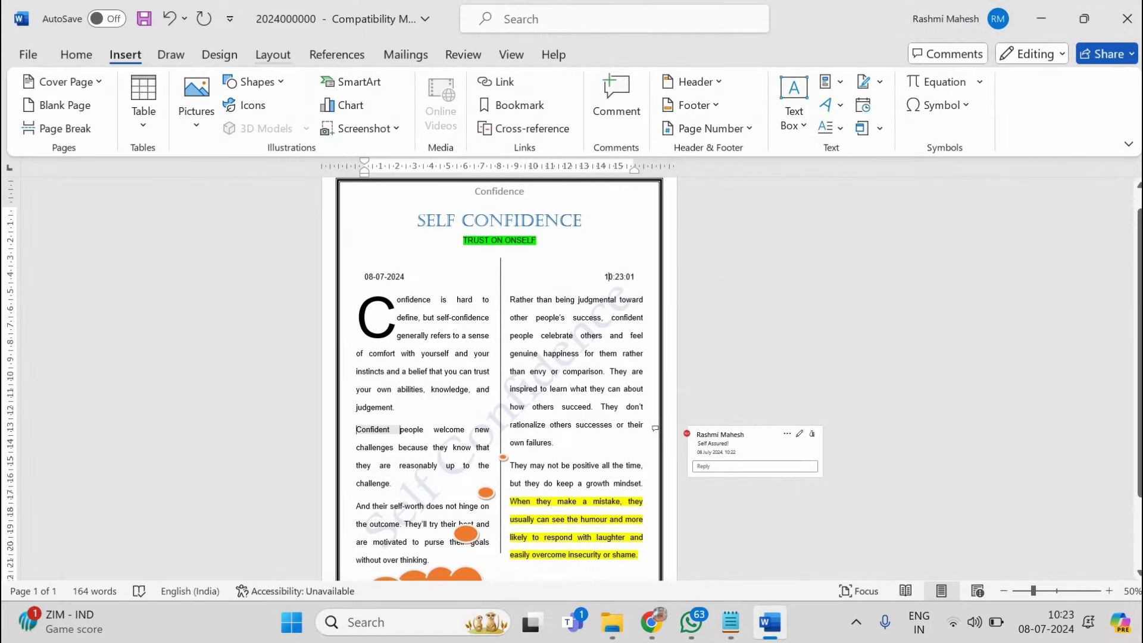
Set the page to A4 paper, trying landscape before settling on portrait orientation
click(273, 54)
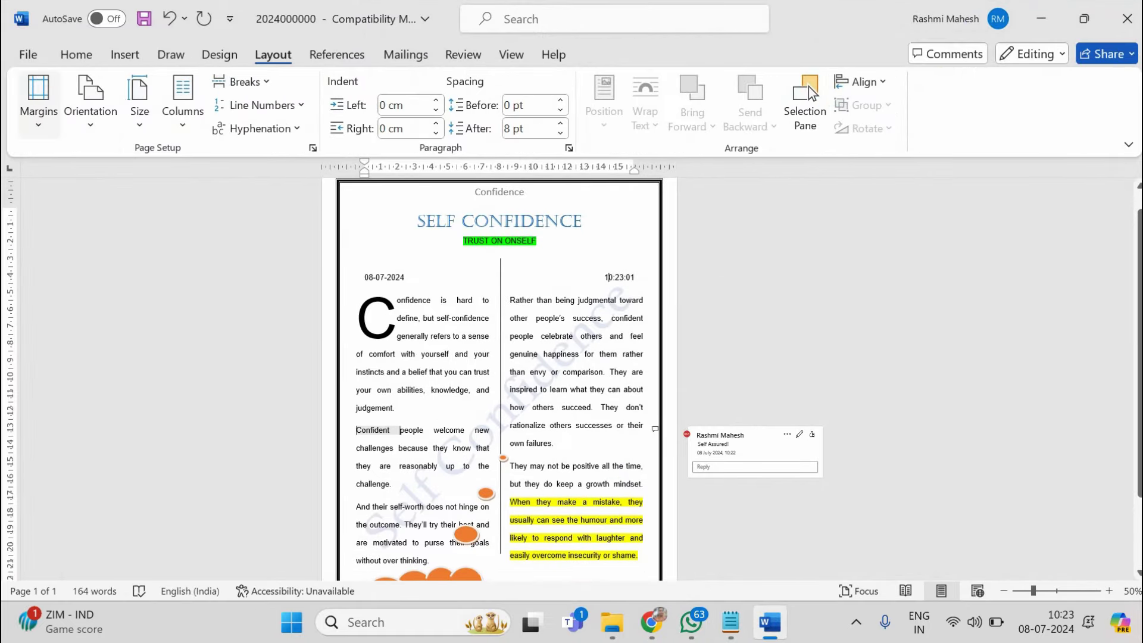
click(139, 102)
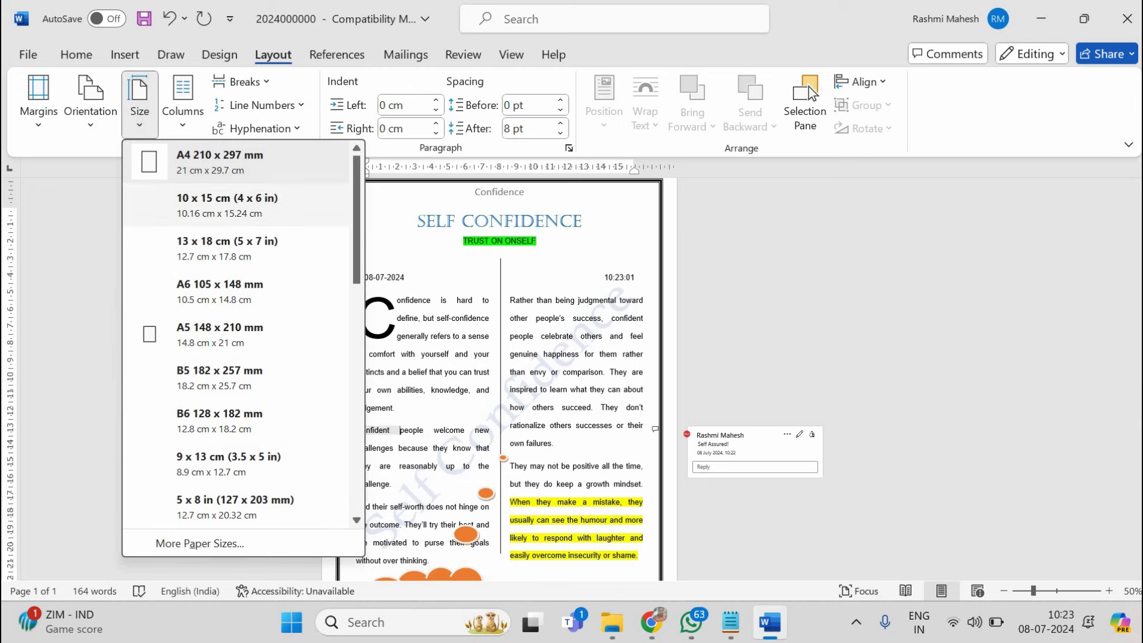
click(140, 104)
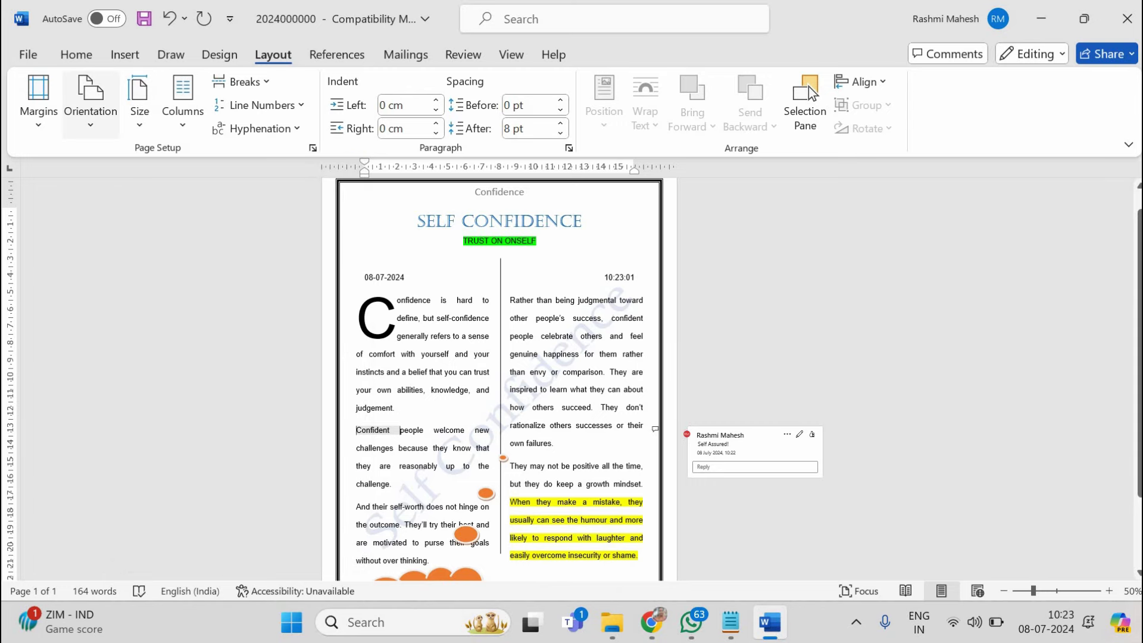
click(90, 101)
click(135, 204)
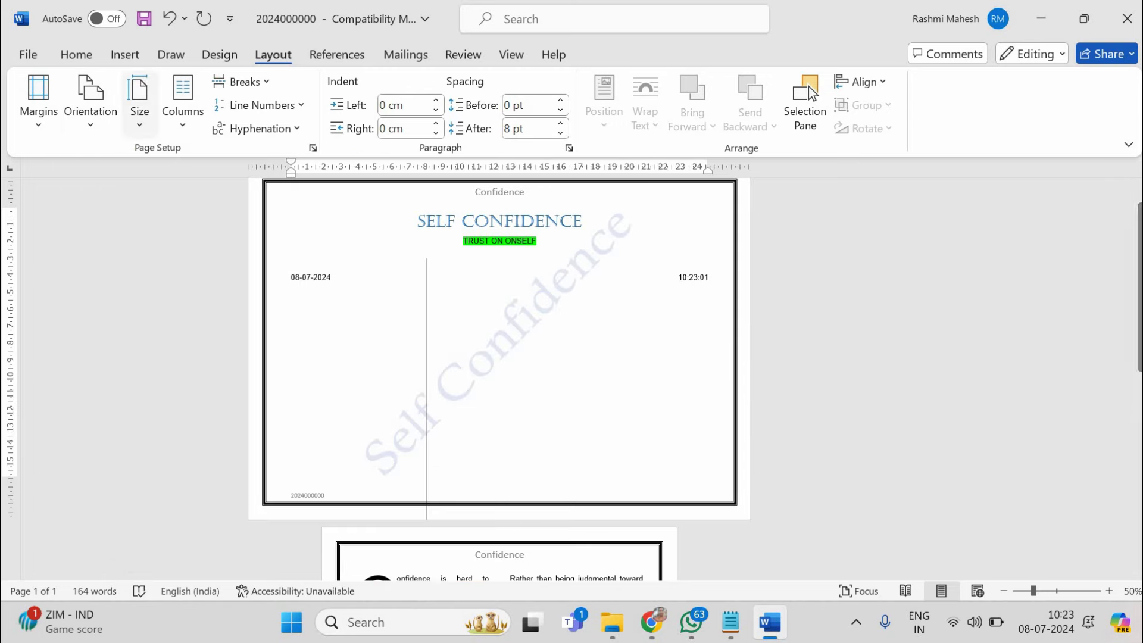
click(91, 101)
click(133, 158)
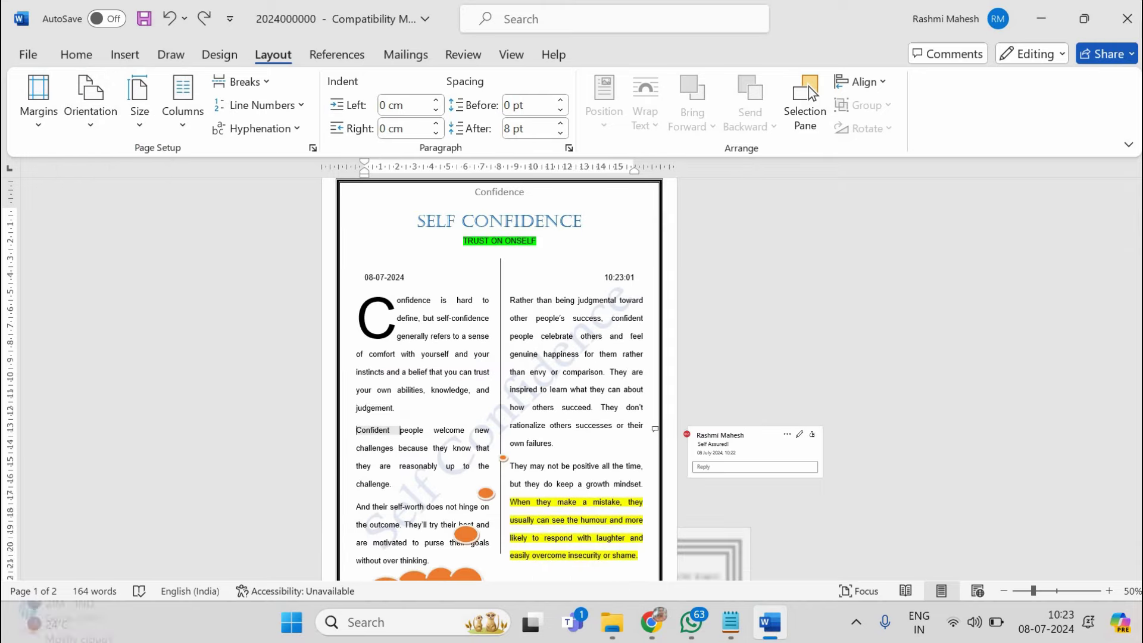
Highlight the 'Underline the text' task in Notepad and return to Word
key(alt+Tab)
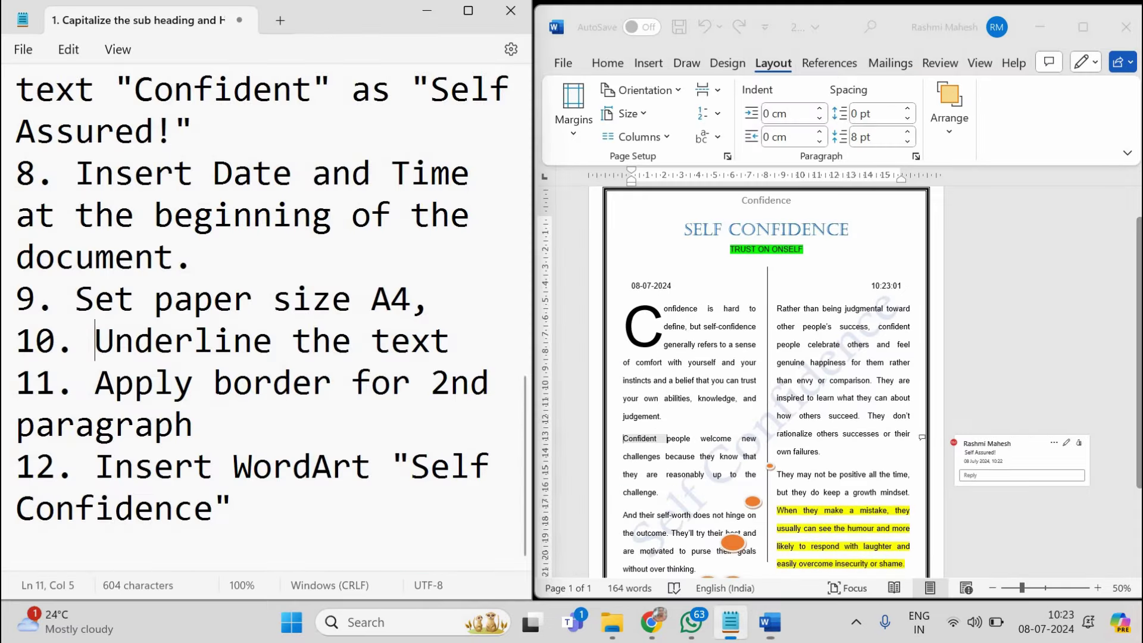
drag(95, 340, 450, 341)
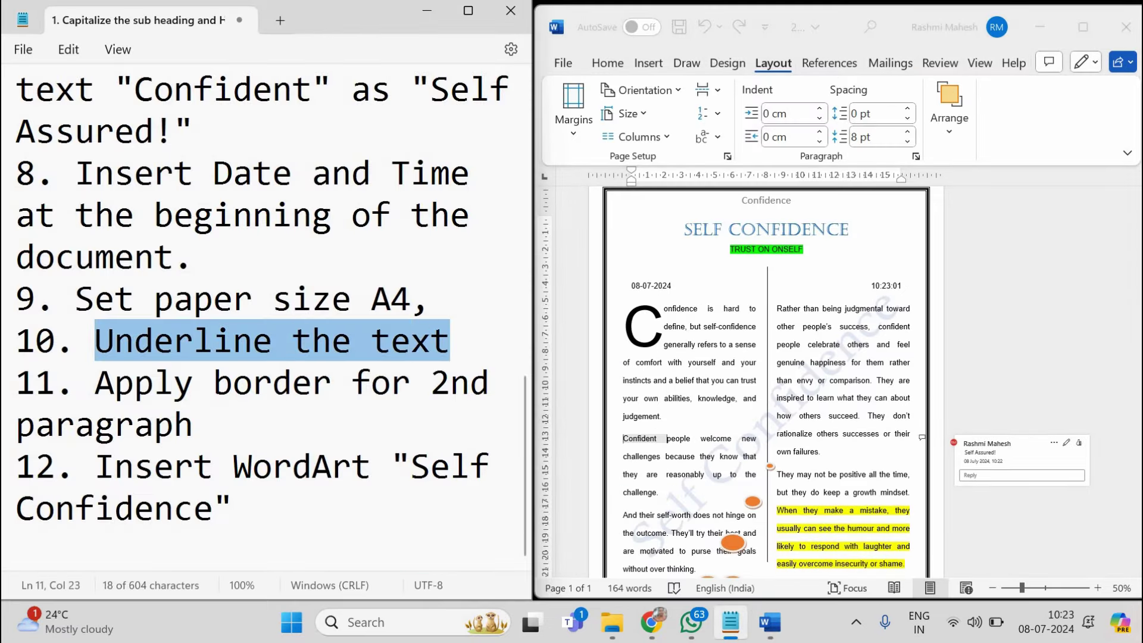
click(875, 286)
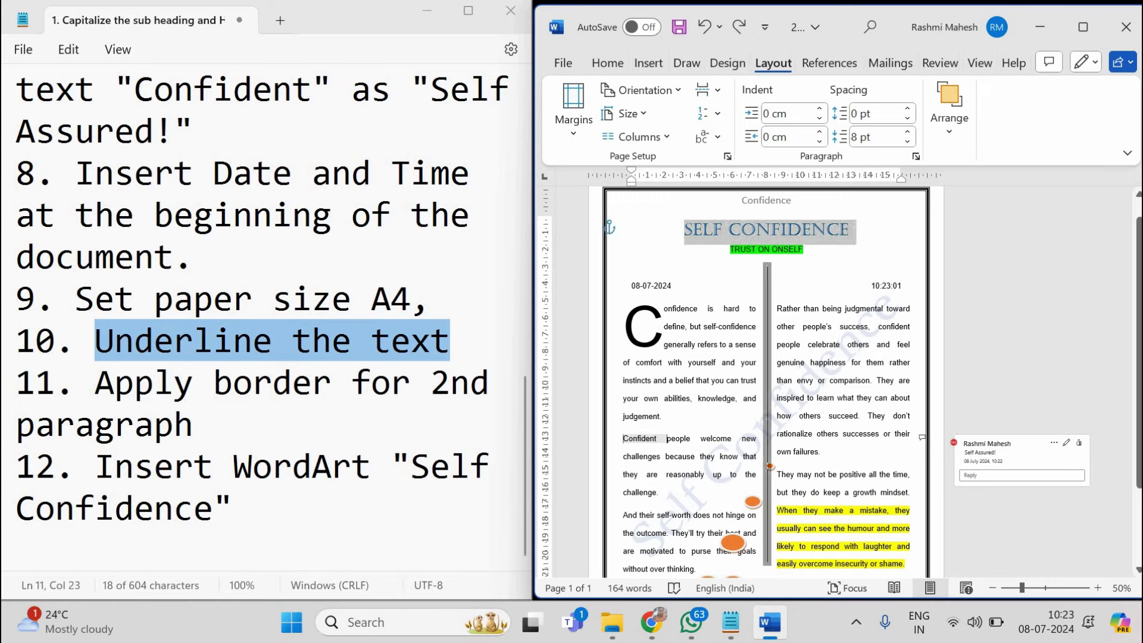
Give 'can trust your own abilities' in the first paragraph a dashed underline
click(685, 308)
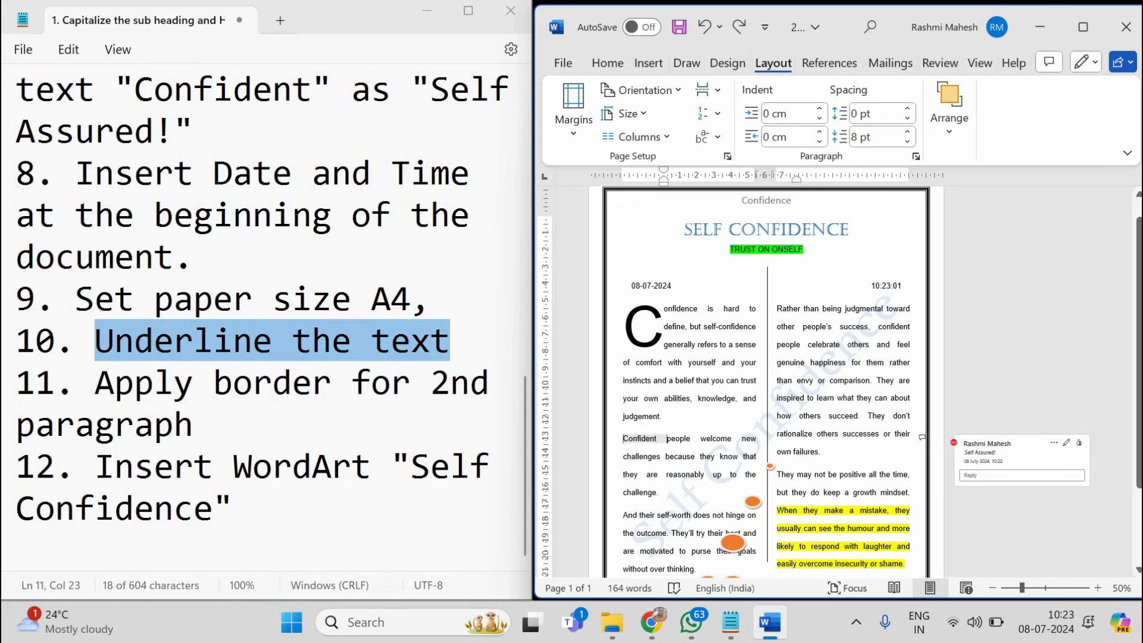
drag(726, 381, 689, 399)
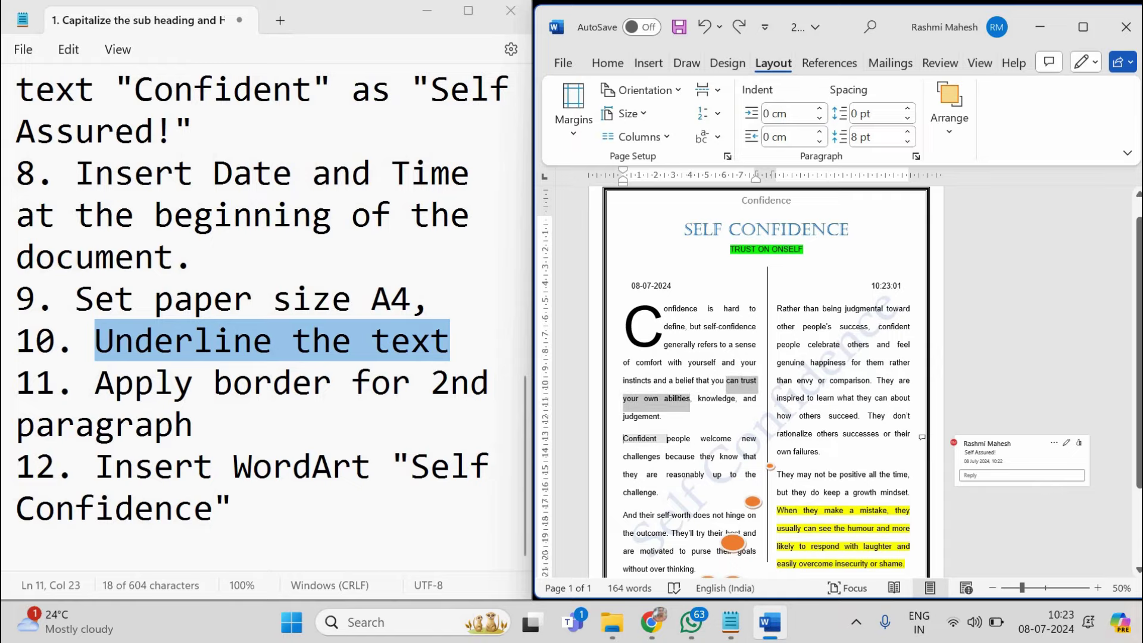
click(1083, 27)
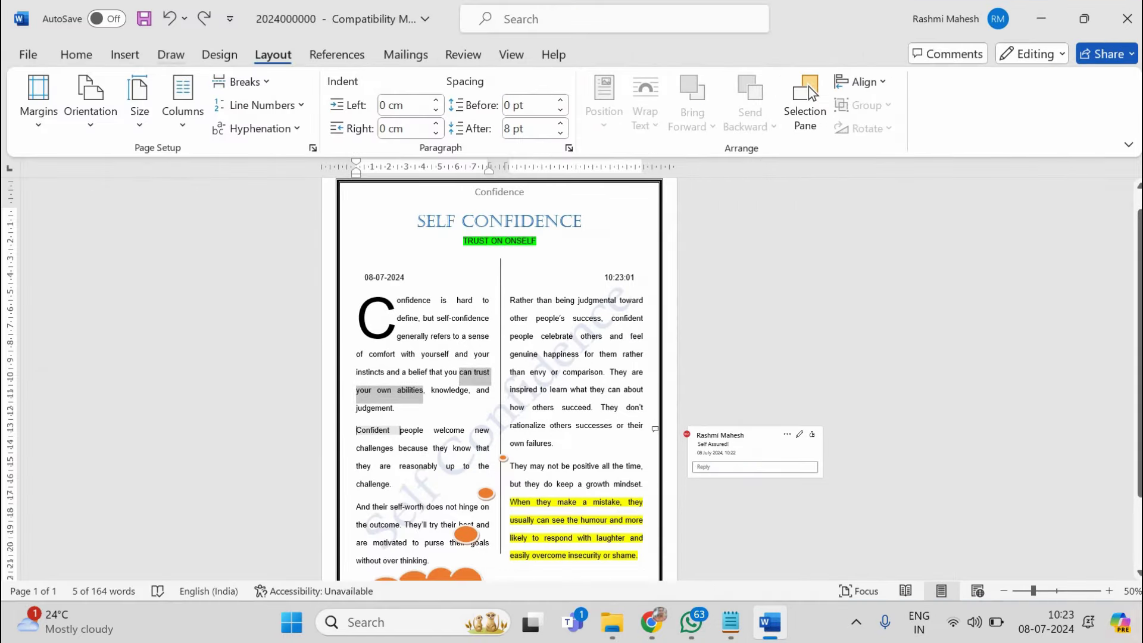
key(alt+h)
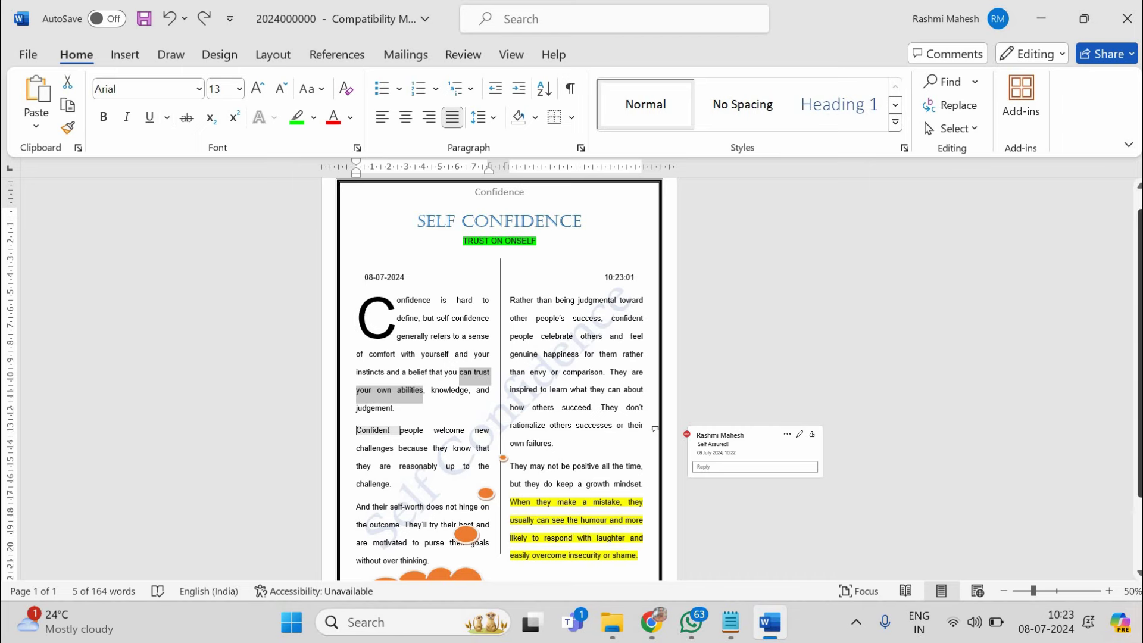
key(ctrl+u)
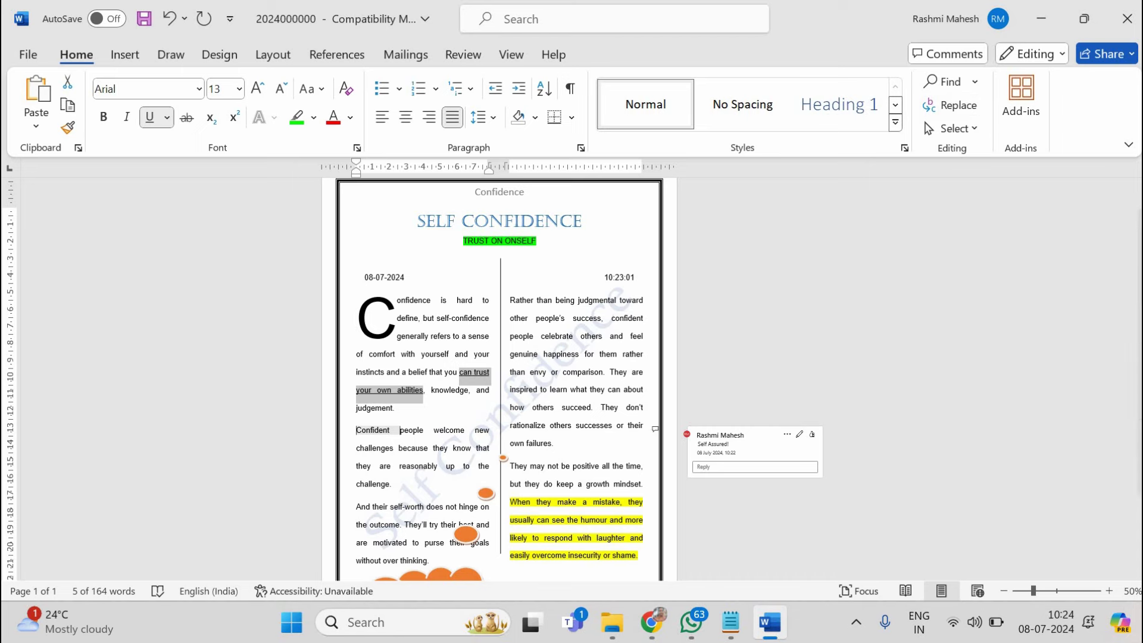
click(168, 117)
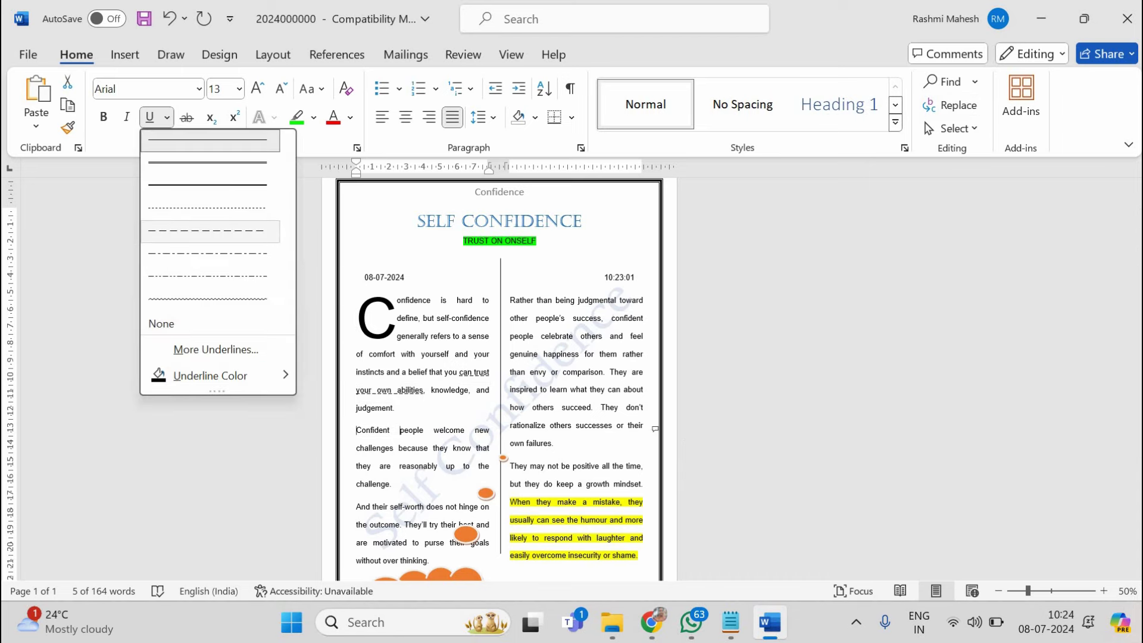
click(208, 276)
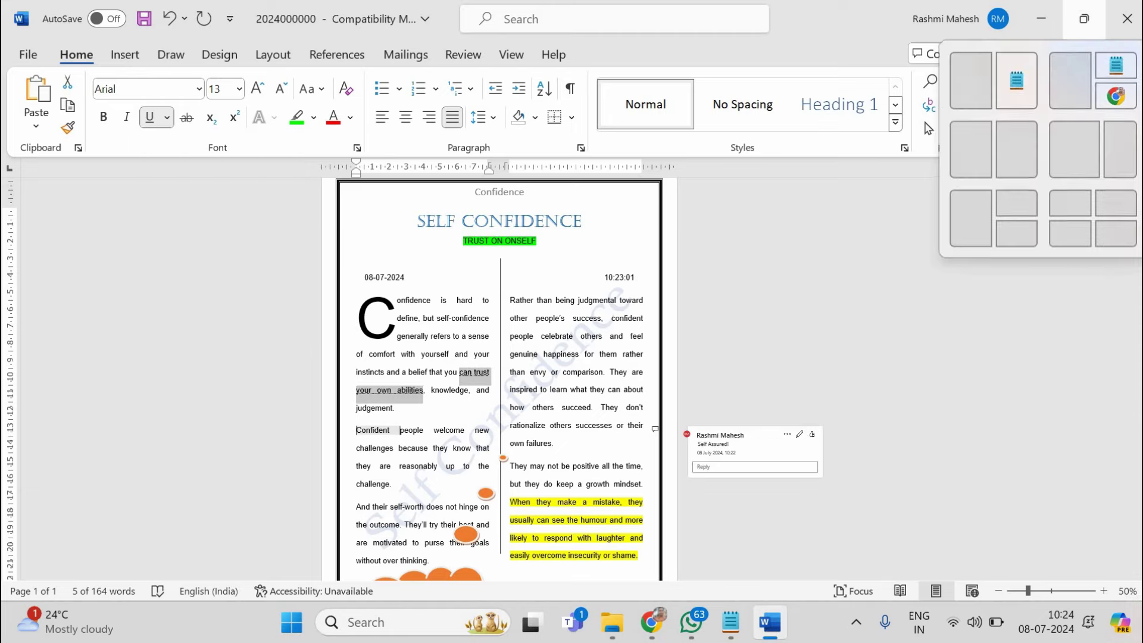
click(1016, 81)
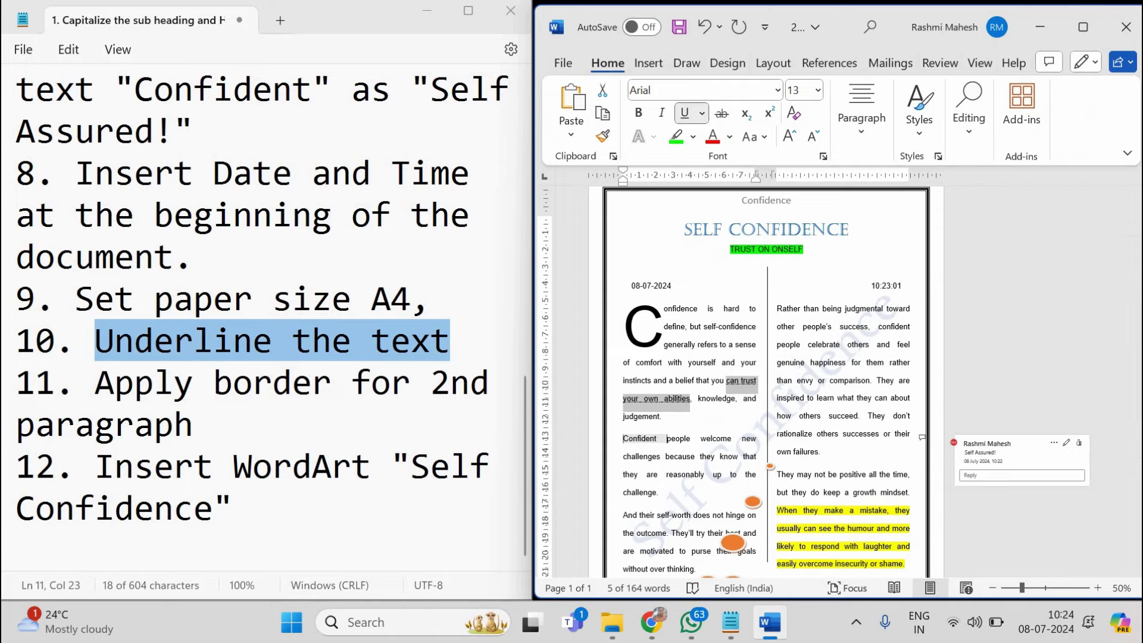
Box the 'Rather than being judgmental toward' paragraph with a dash-dot border, then note the WordArt task
drag(95, 382, 17, 466)
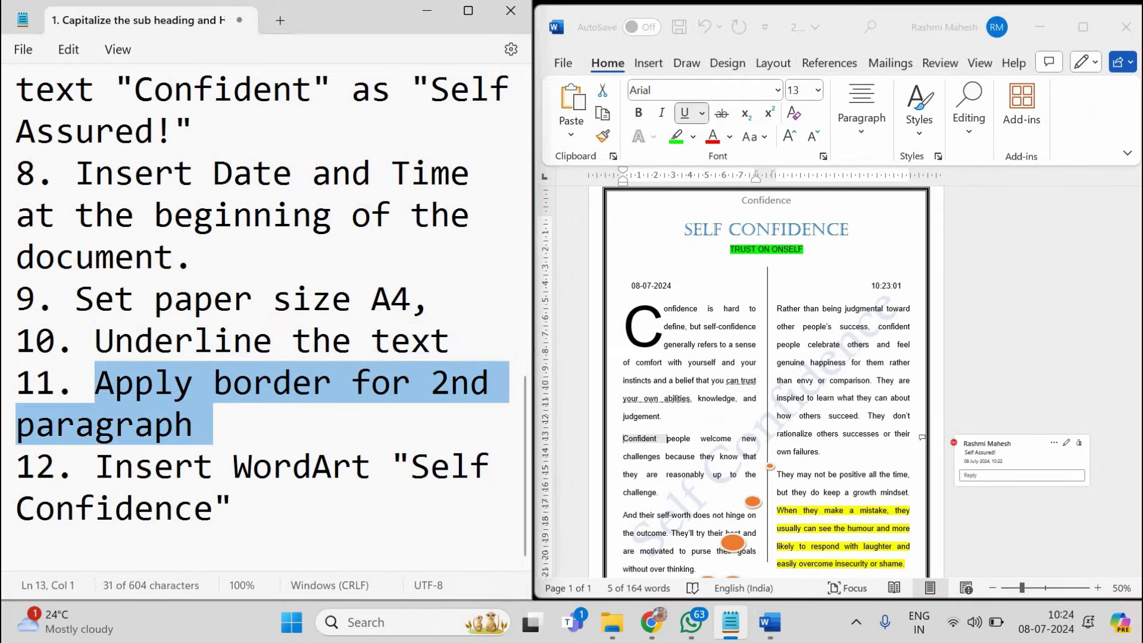
scroll(766, 381, down, 1)
scroll(767, 381, down, 1)
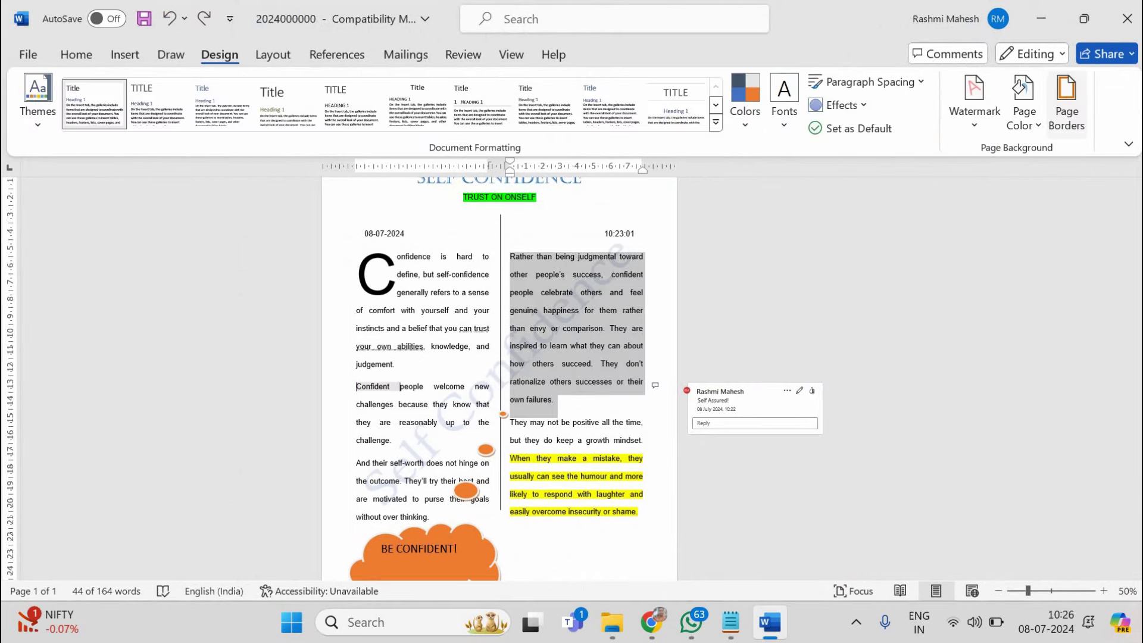
click(1066, 101)
key(ctrl+shift+Tab)
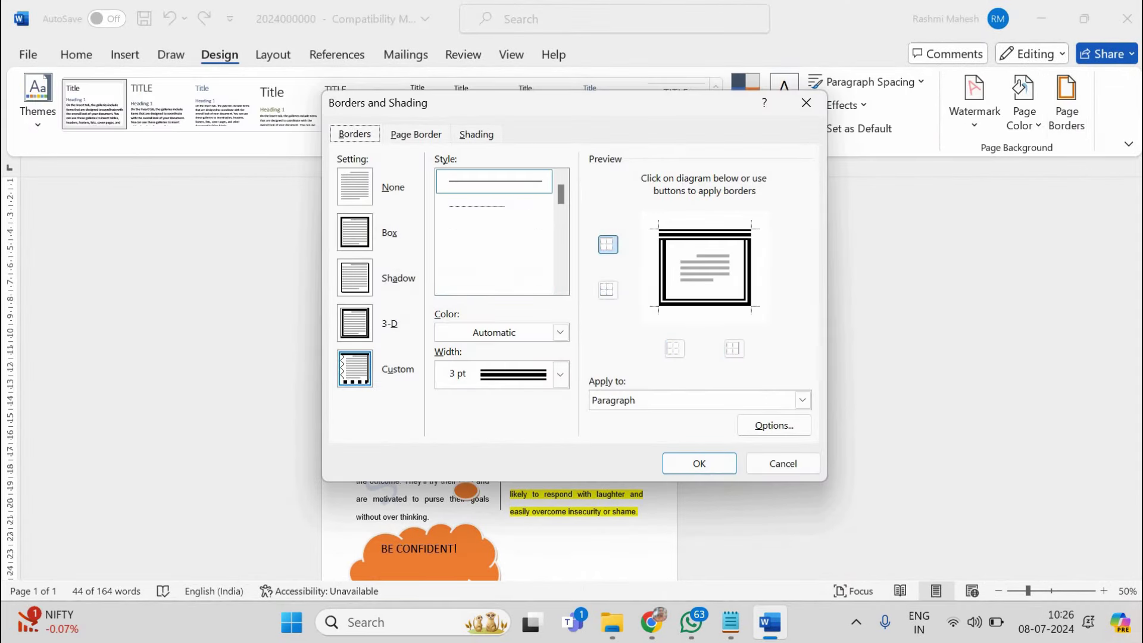
click(494, 281)
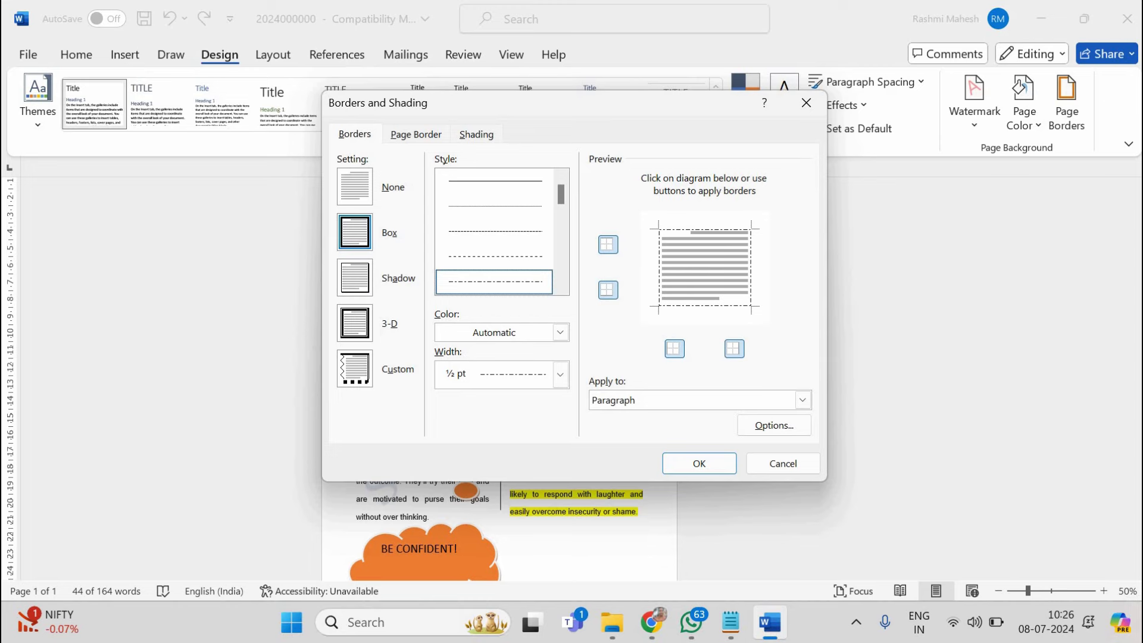
click(699, 463)
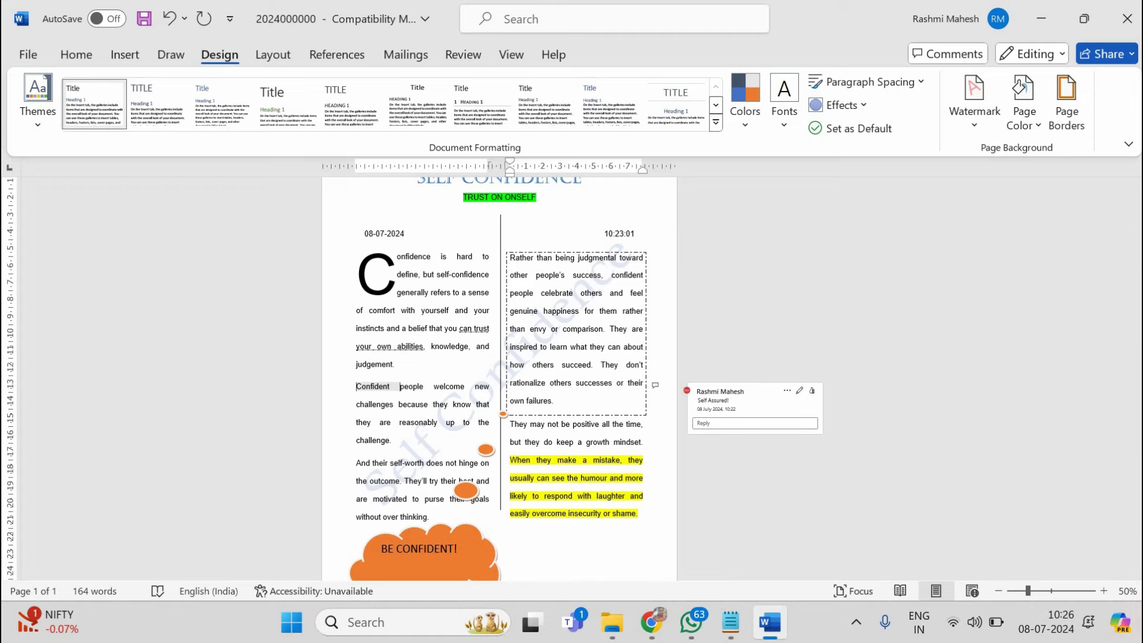
click(1084, 19)
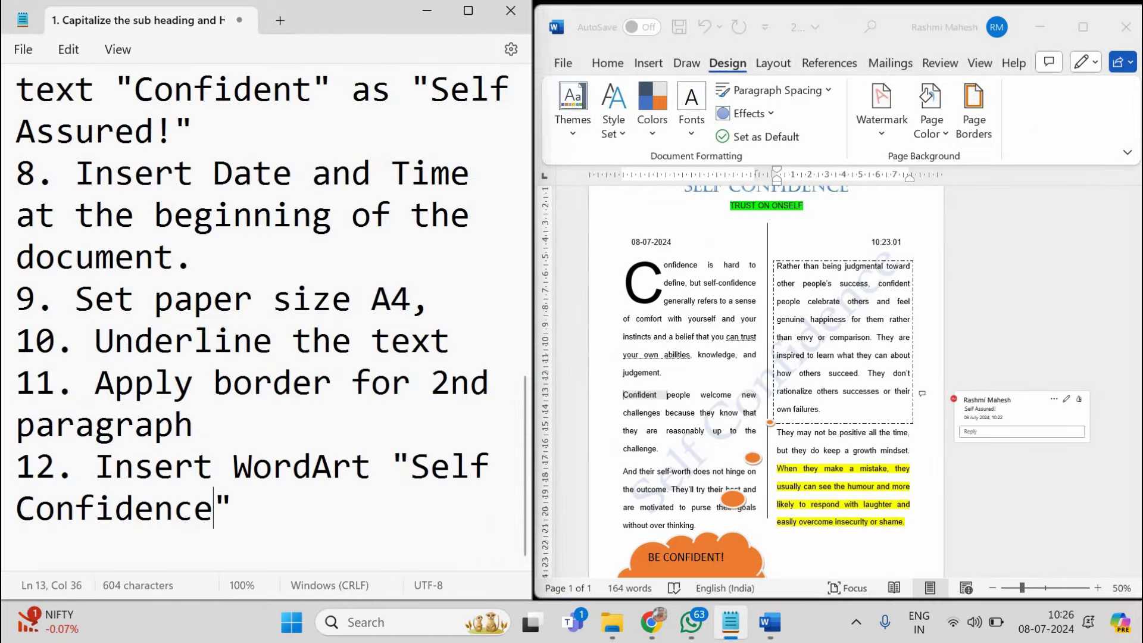
drag(95, 466, 253, 539)
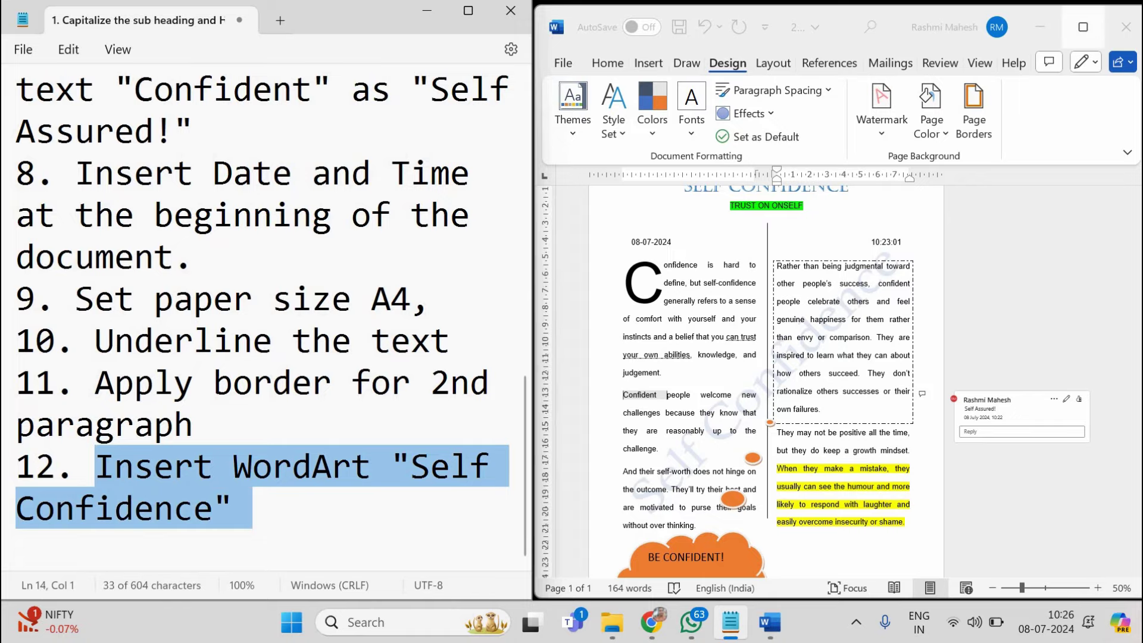
Insert WordArt reading 'SELF CONFIDENCE' in bold Algerian font
click(1083, 27)
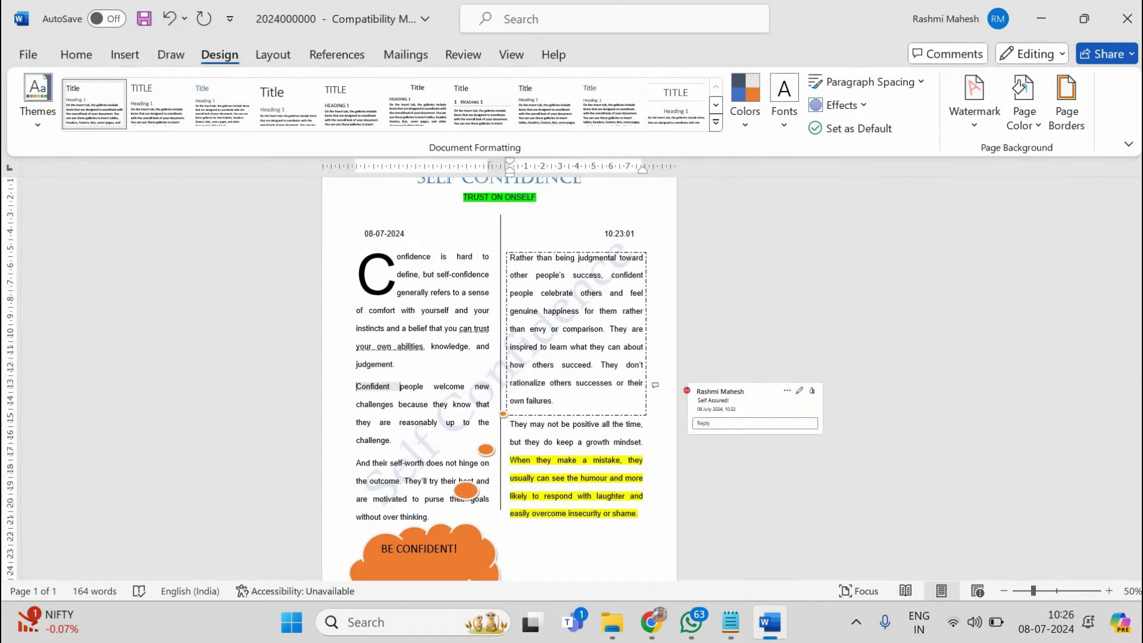
click(125, 55)
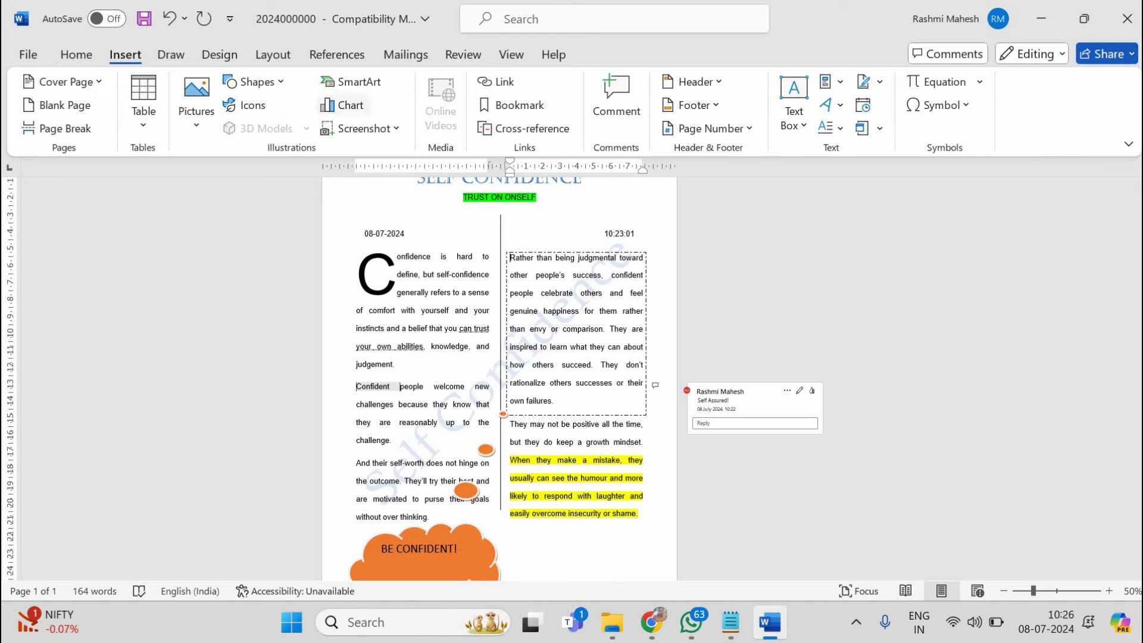
click(825, 104)
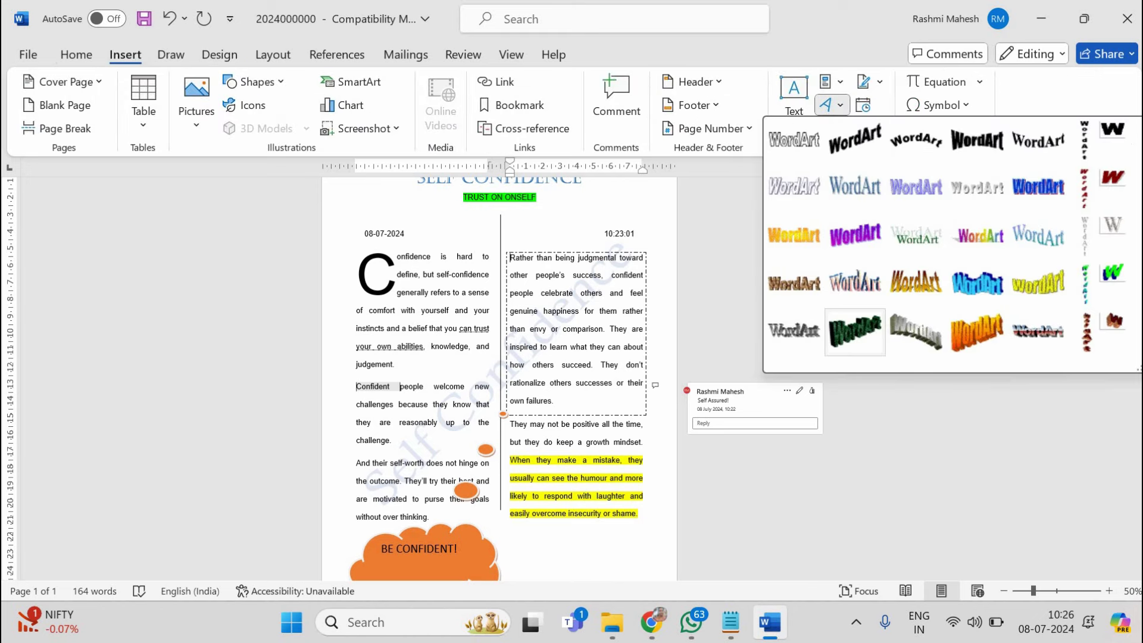
click(794, 283)
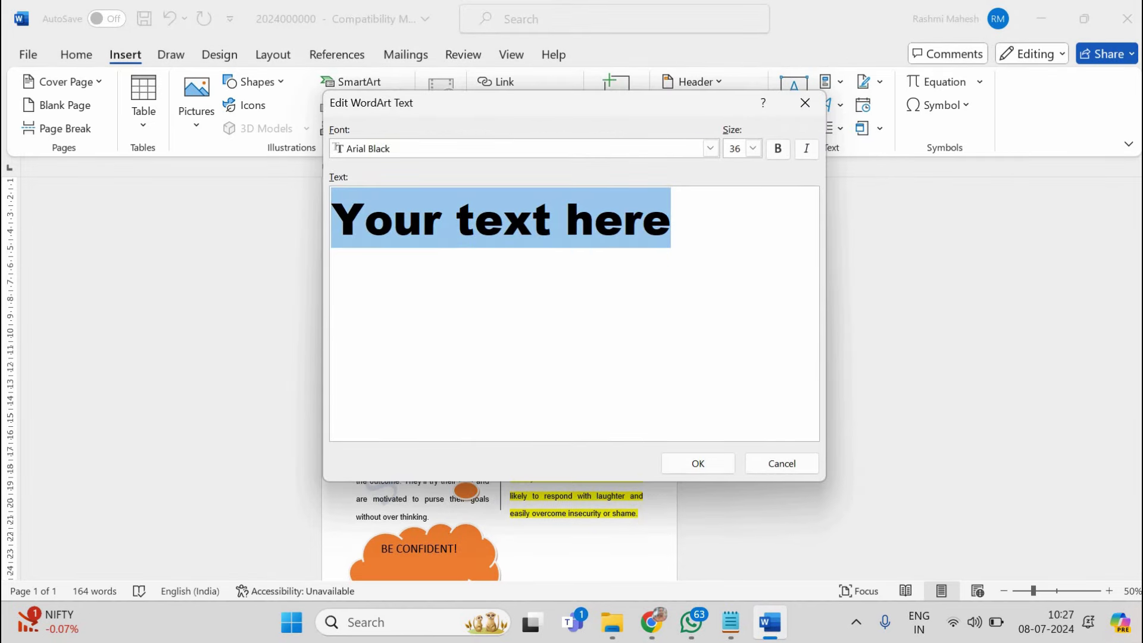
text(SELF CO)
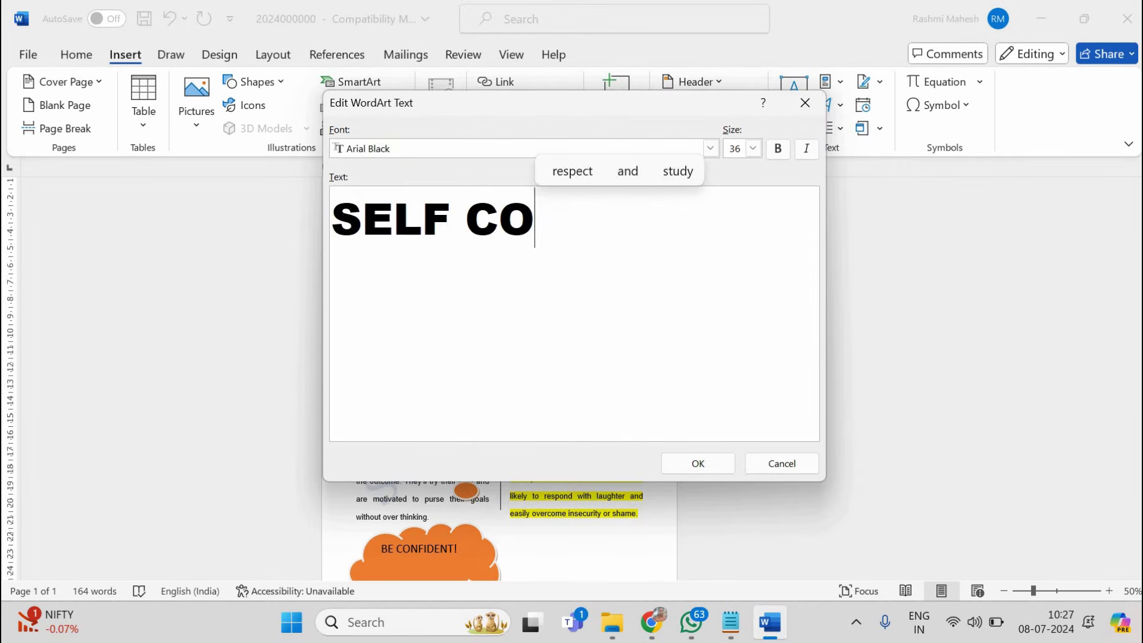
text(NFIDENCE)
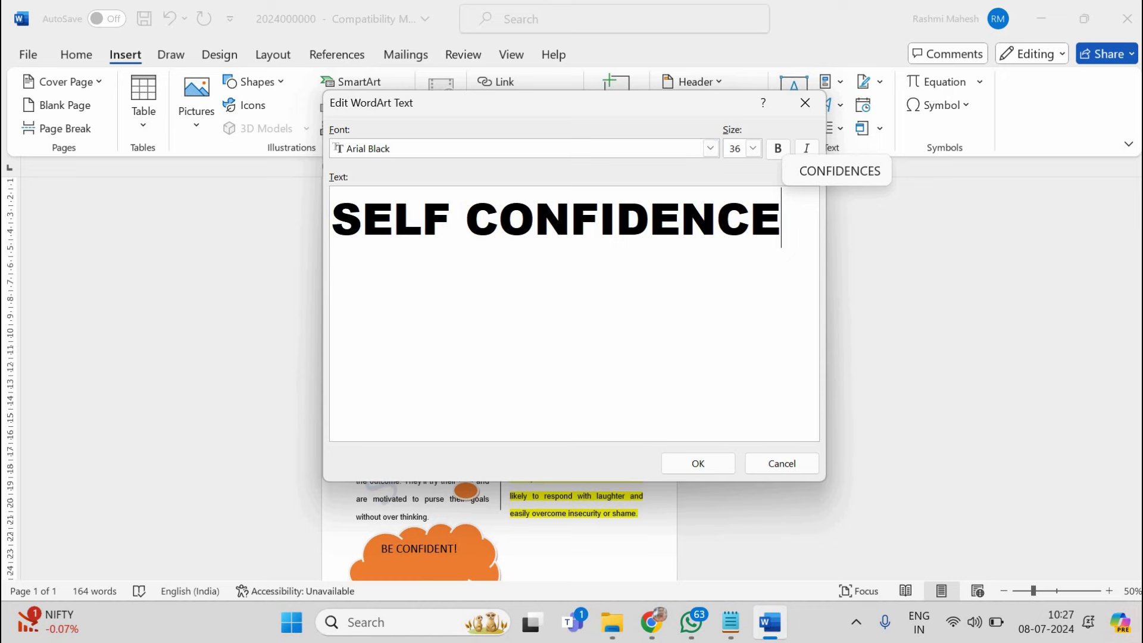
click(710, 148)
key(Up)
key(Up)
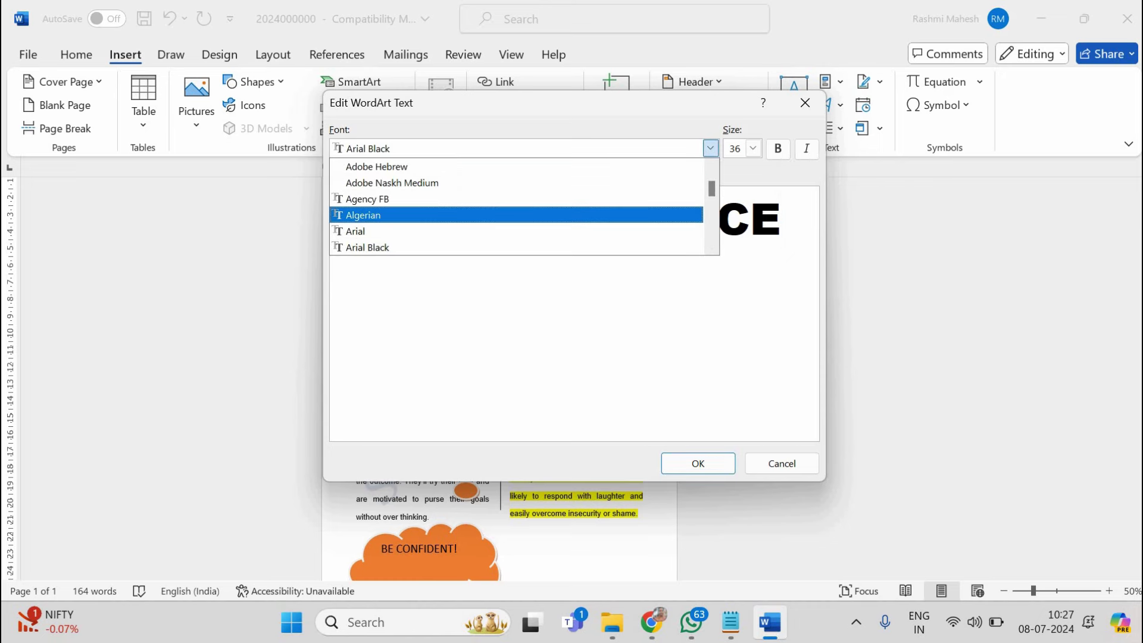
key(Return)
click(777, 148)
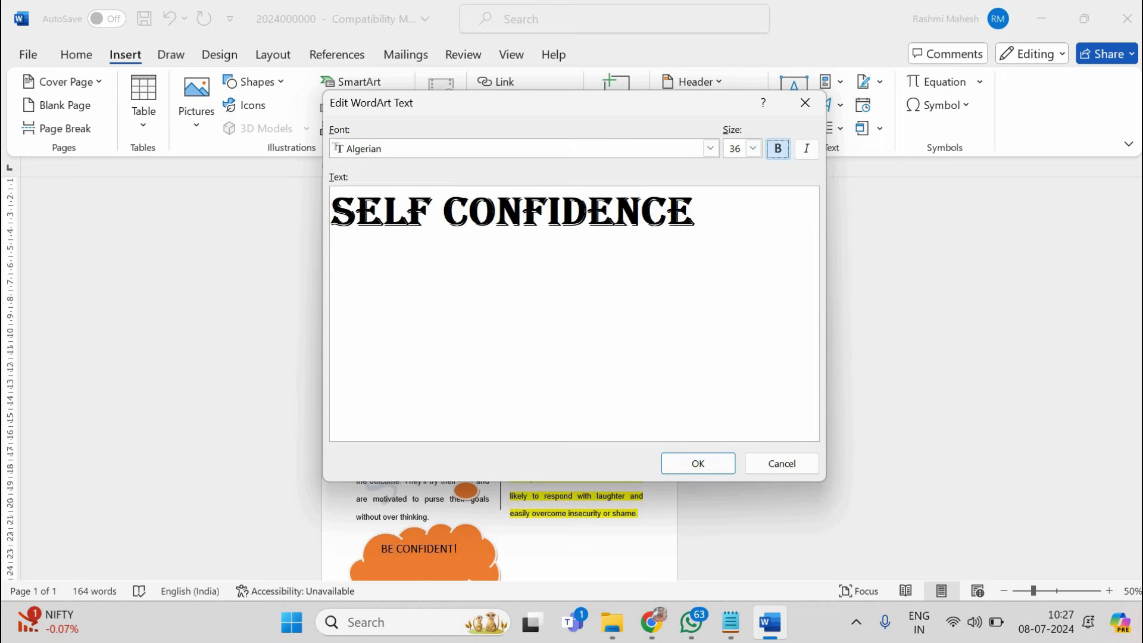
click(698, 463)
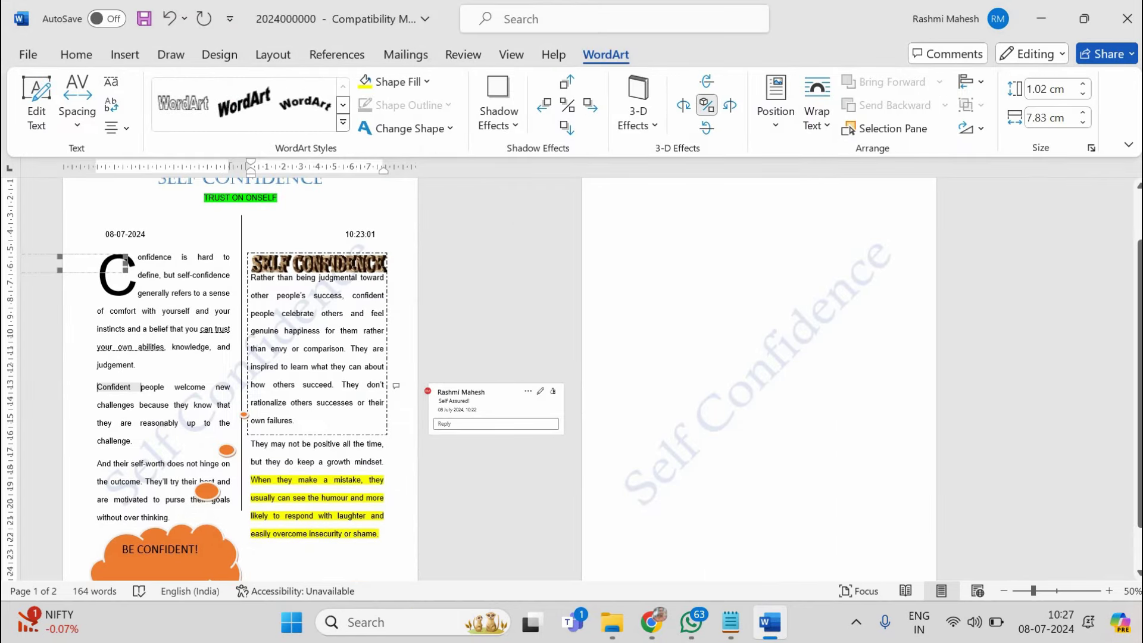
Set the SELF CONFIDENCE WordArt's text wrapping to In Front of Text
key(Escape)
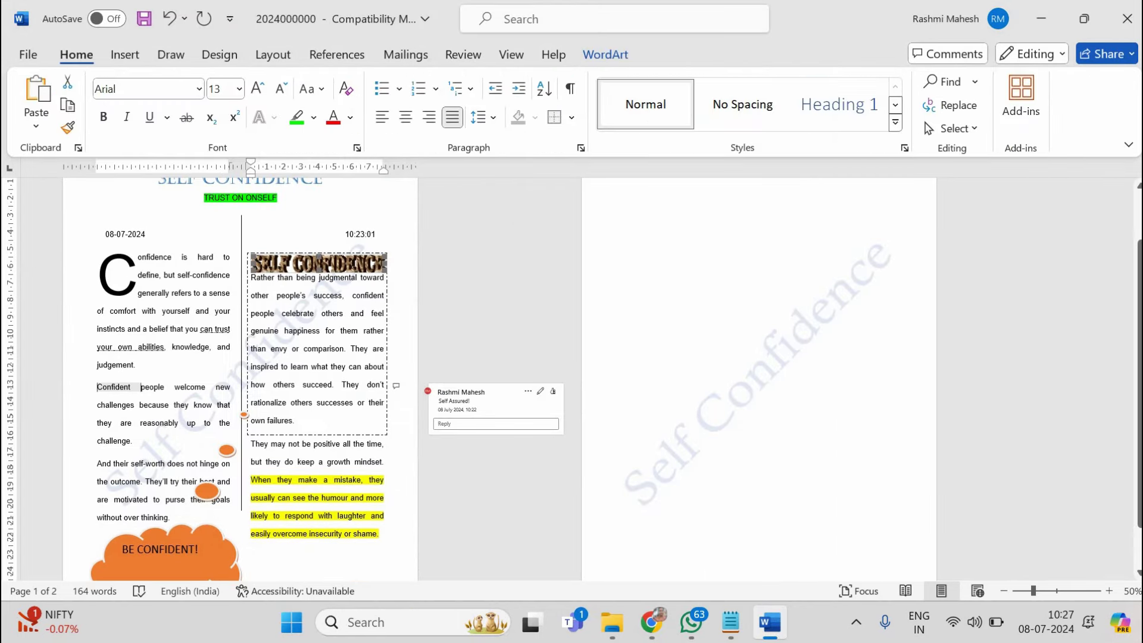
click(606, 55)
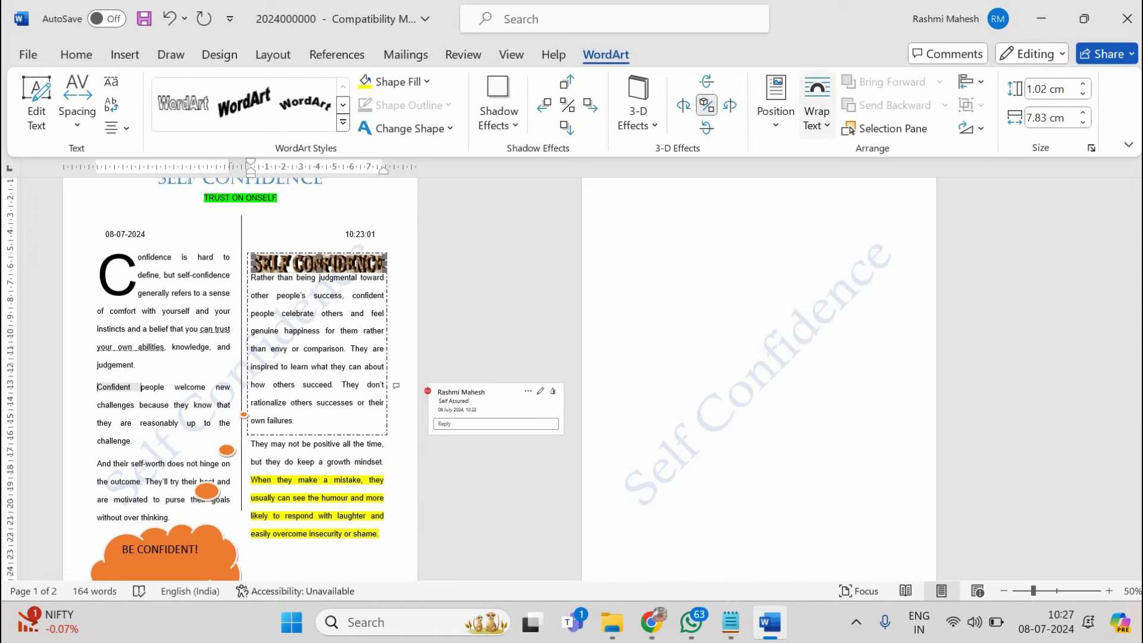
click(817, 118)
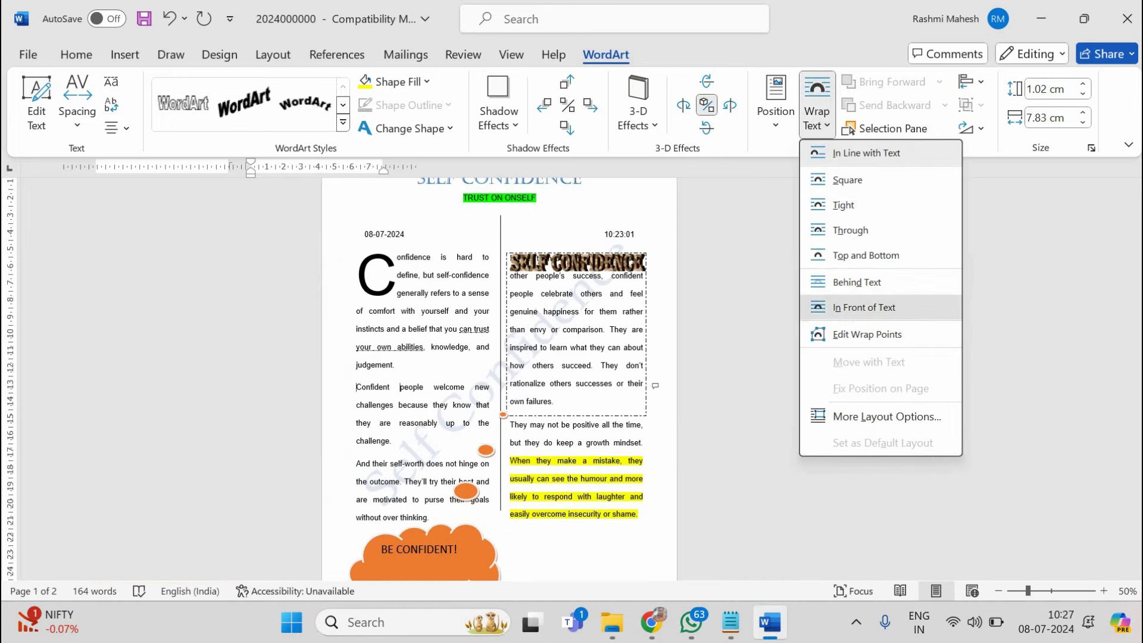
click(864, 307)
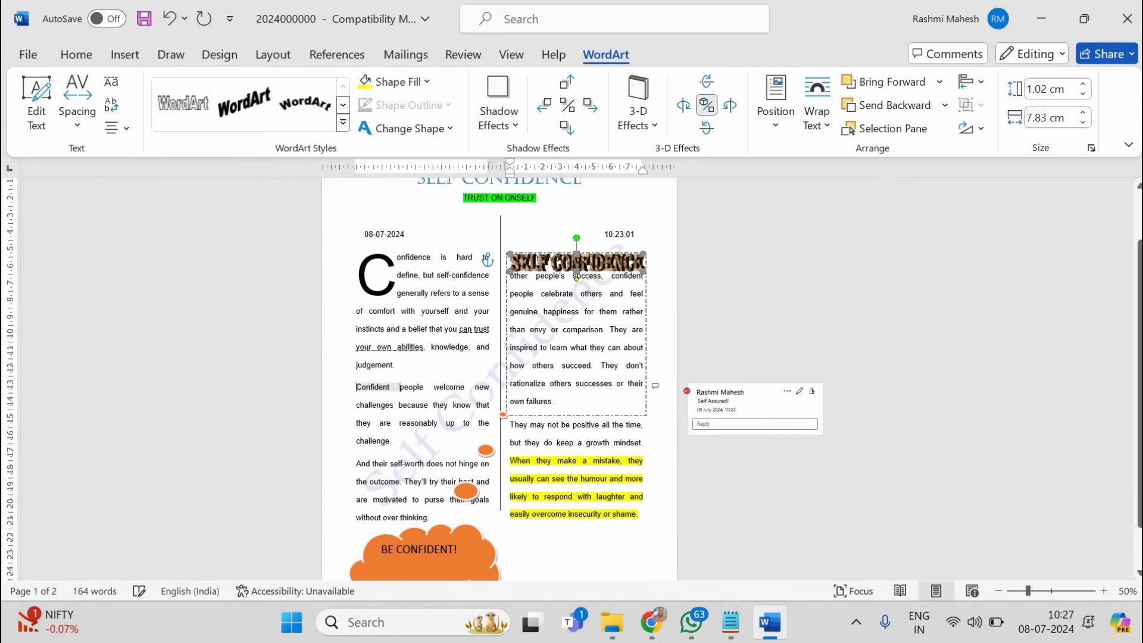
Move the WordArt over the left column, set its height to 2.82 cm and widen it to the margin
drag(576, 263, 477, 352)
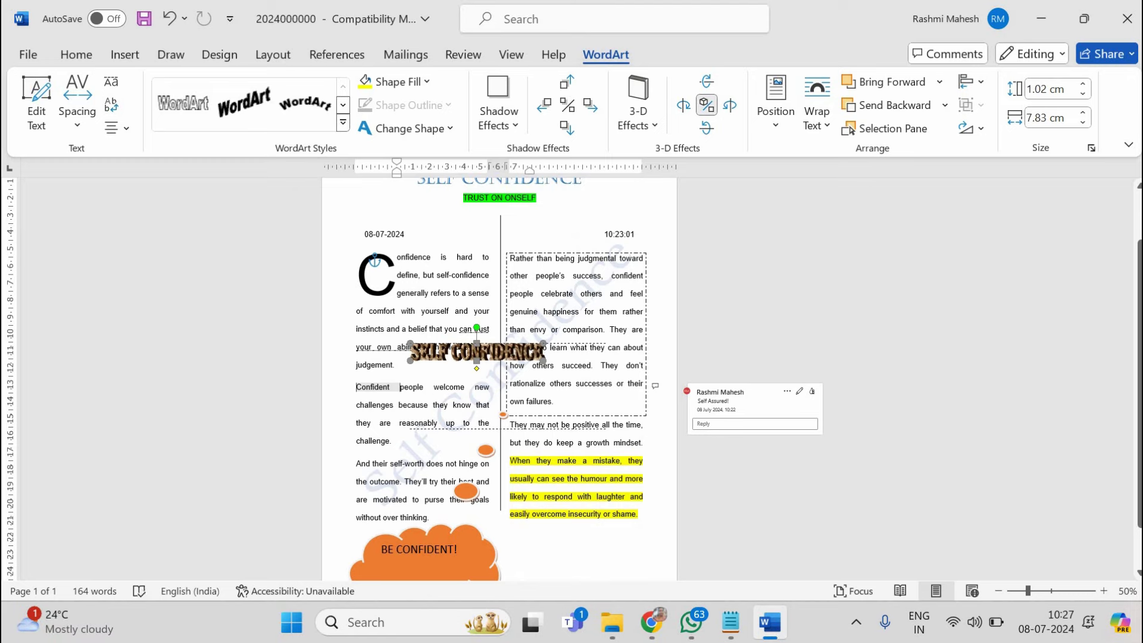
drag(544, 361, 606, 429)
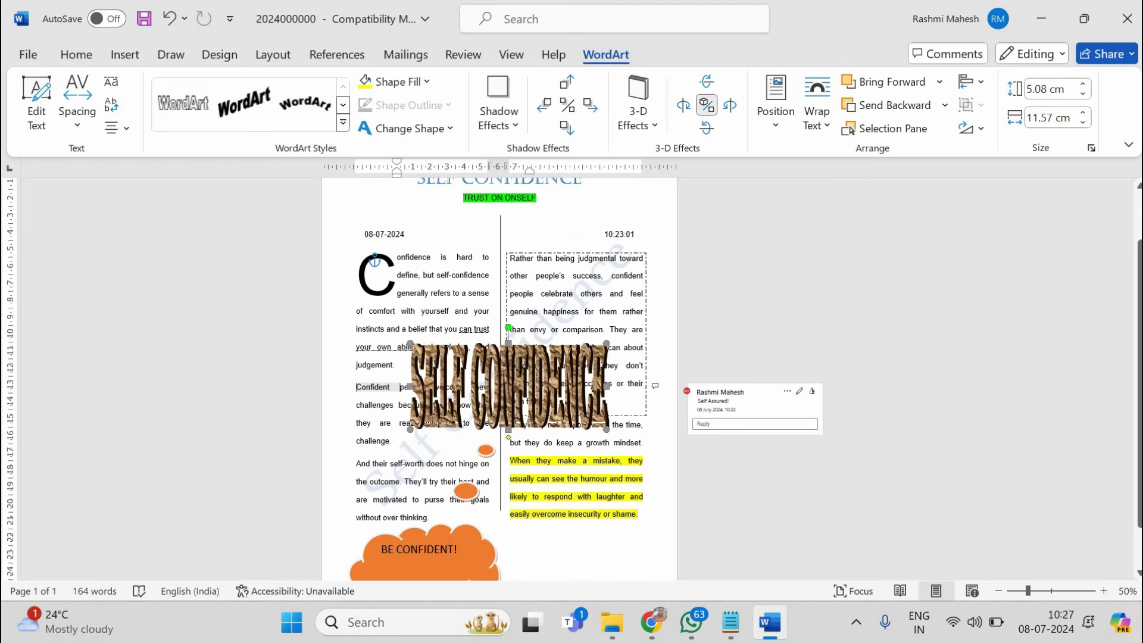
drag(508, 429, 508, 391)
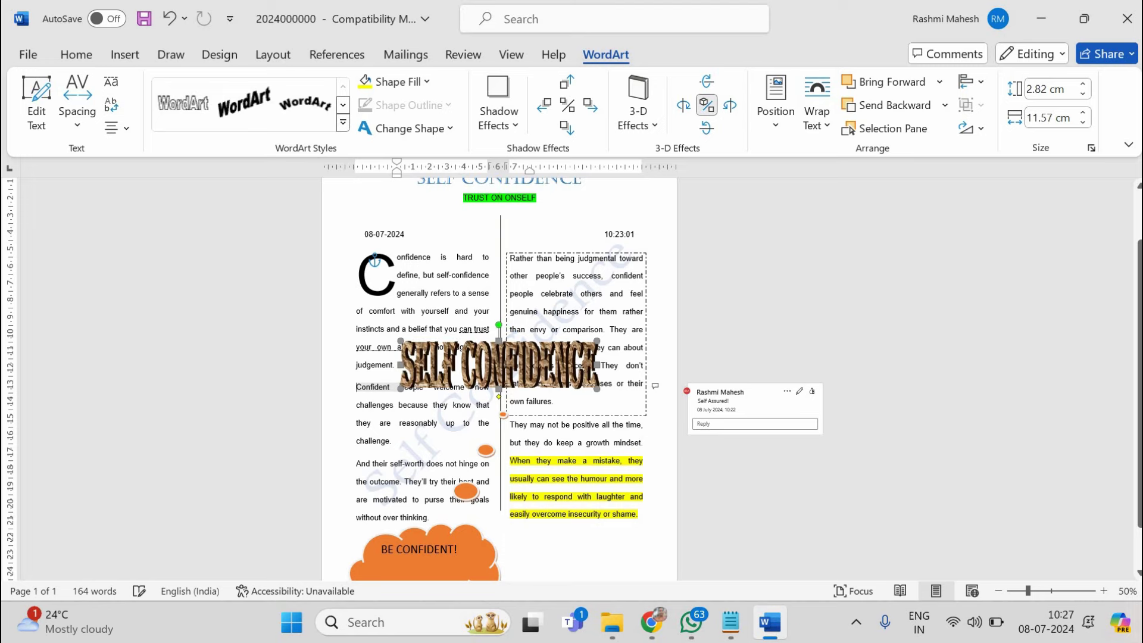
drag(508, 369, 498, 367)
drag(401, 364, 366, 365)
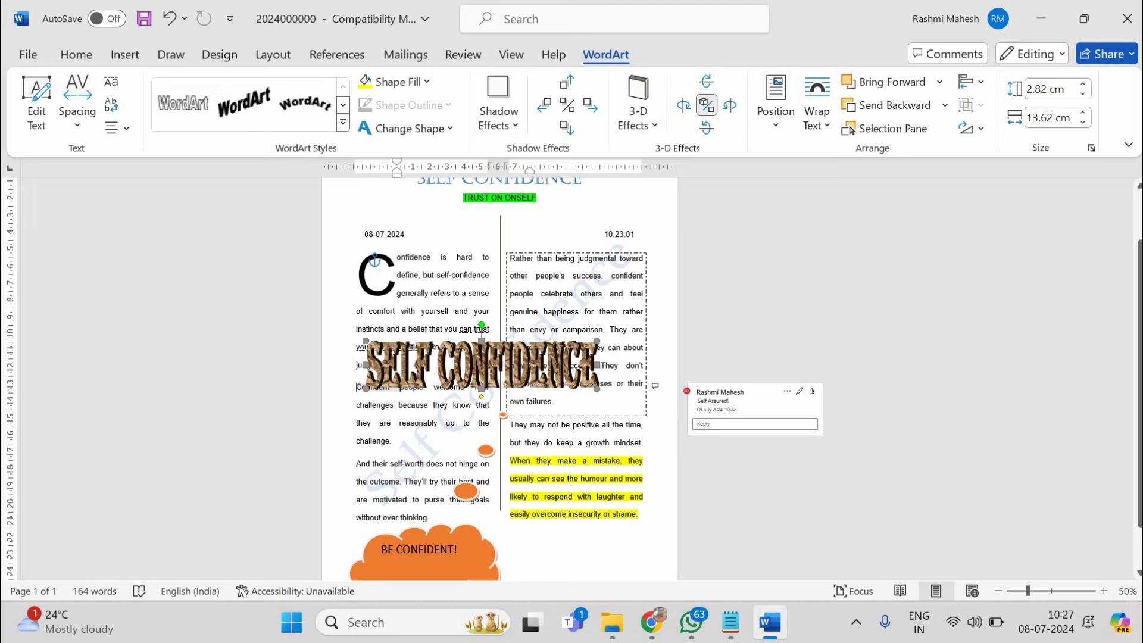
Slant and rotate the WordArt diagonally across the page, then return to Notepad
drag(481, 396, 493, 396)
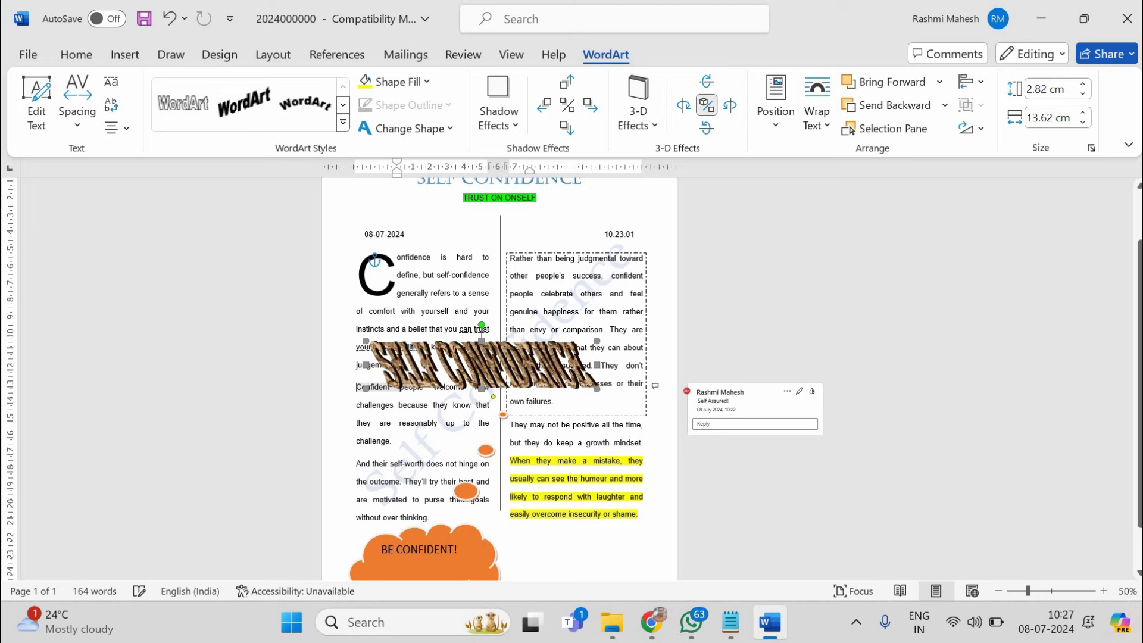
key(ctrl+z)
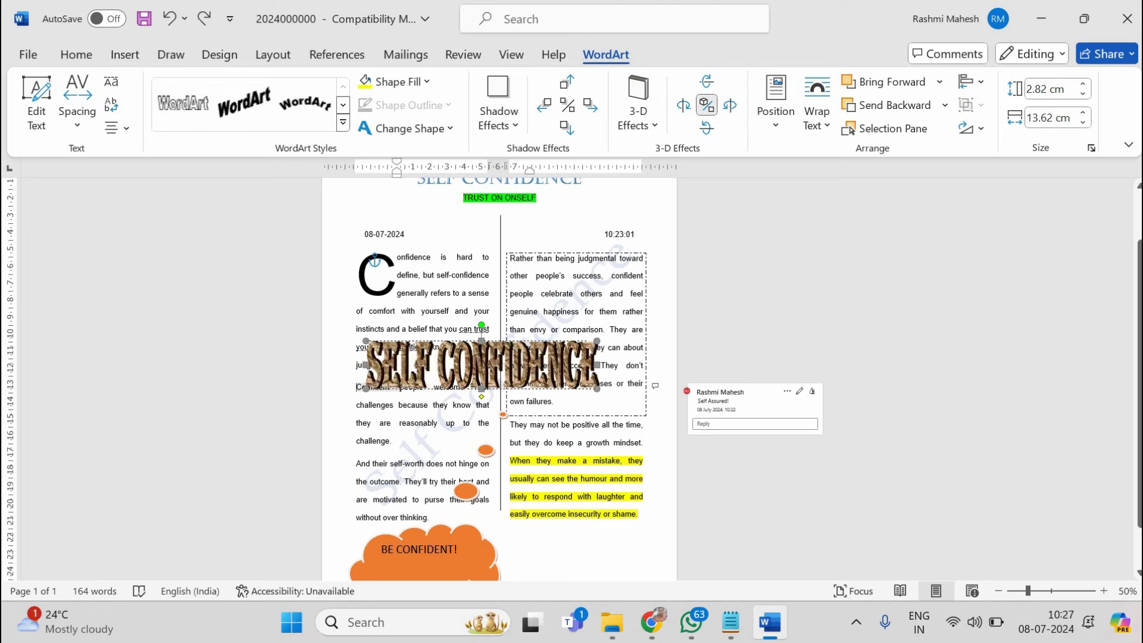
key(ctrl+y)
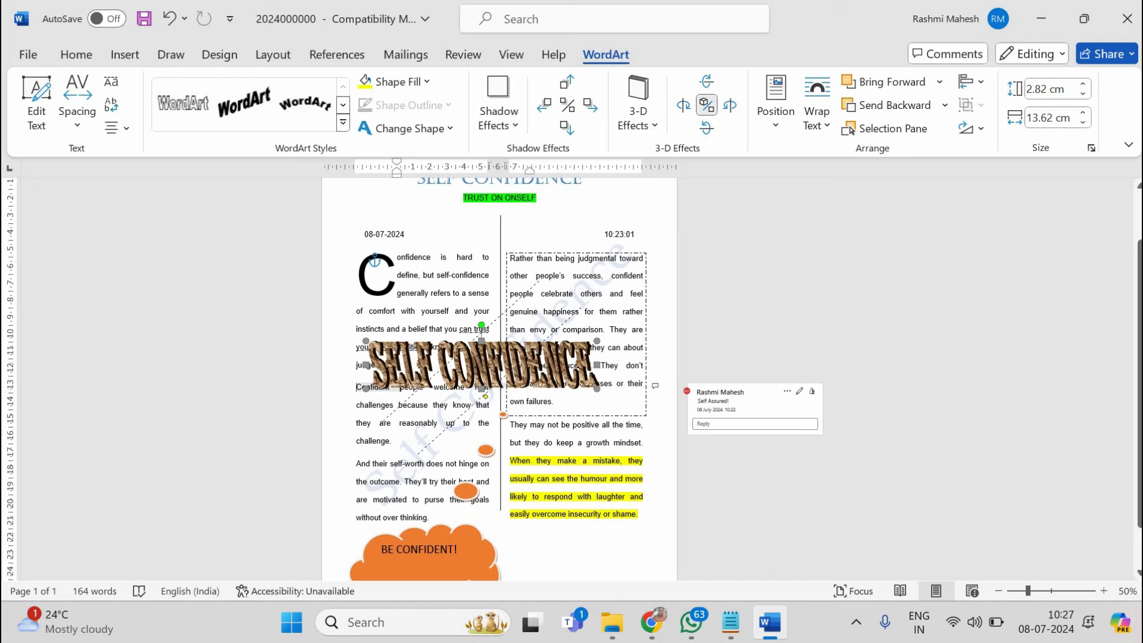
drag(481, 325, 454, 335)
click(365, 538)
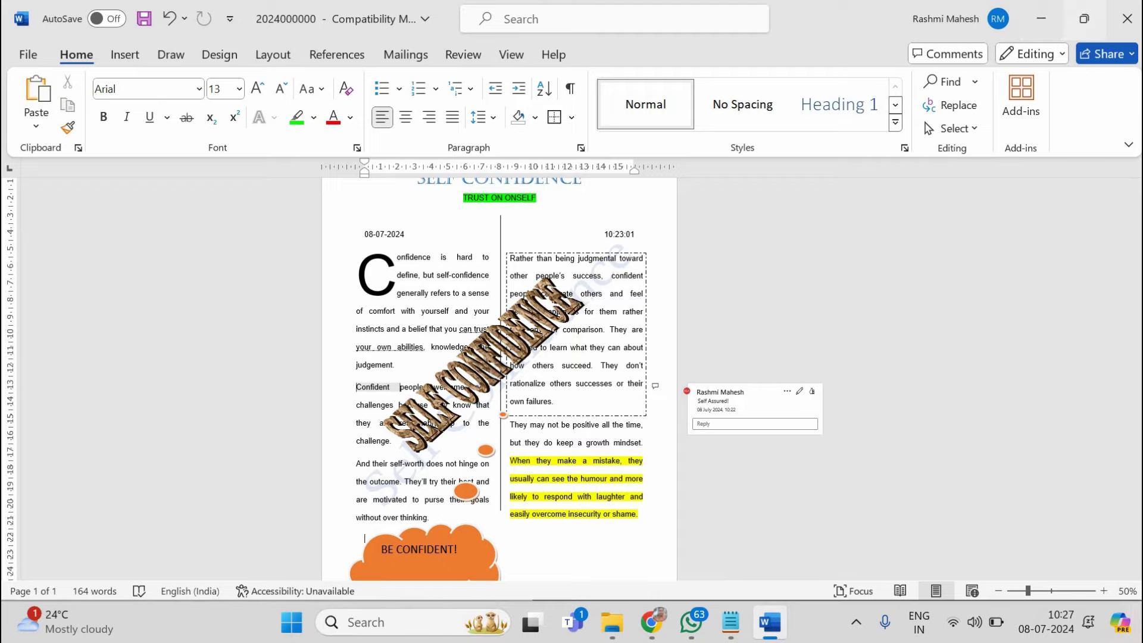
click(1085, 19)
click(75, 466)
scroll(270, 309, up, 1)
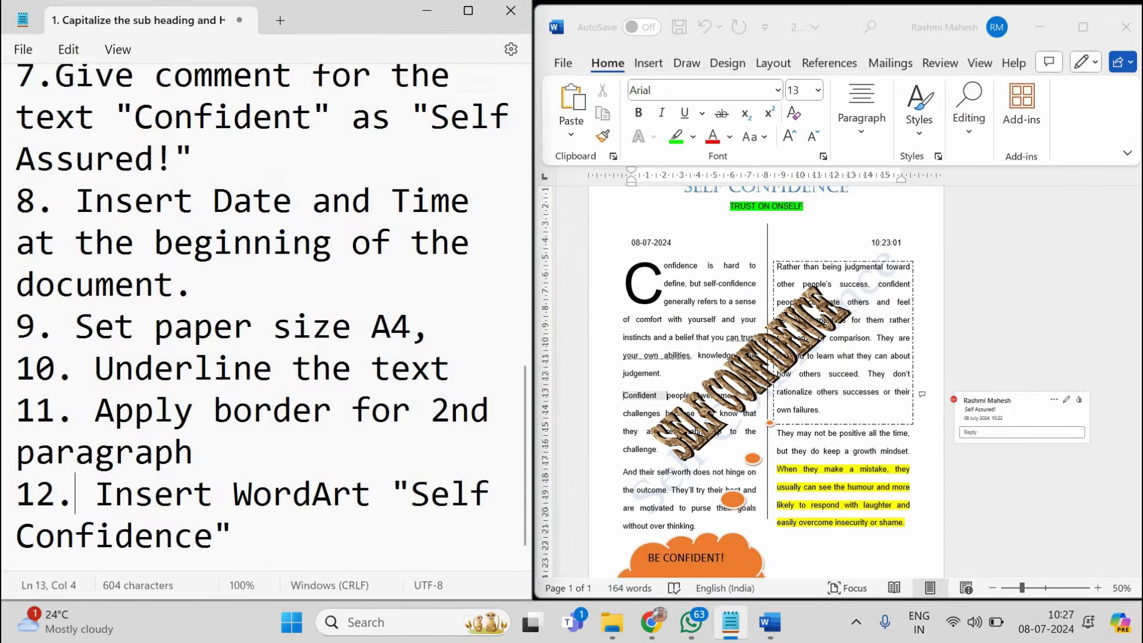
scroll(270, 310, up, 4)
scroll(270, 316, up, 3)
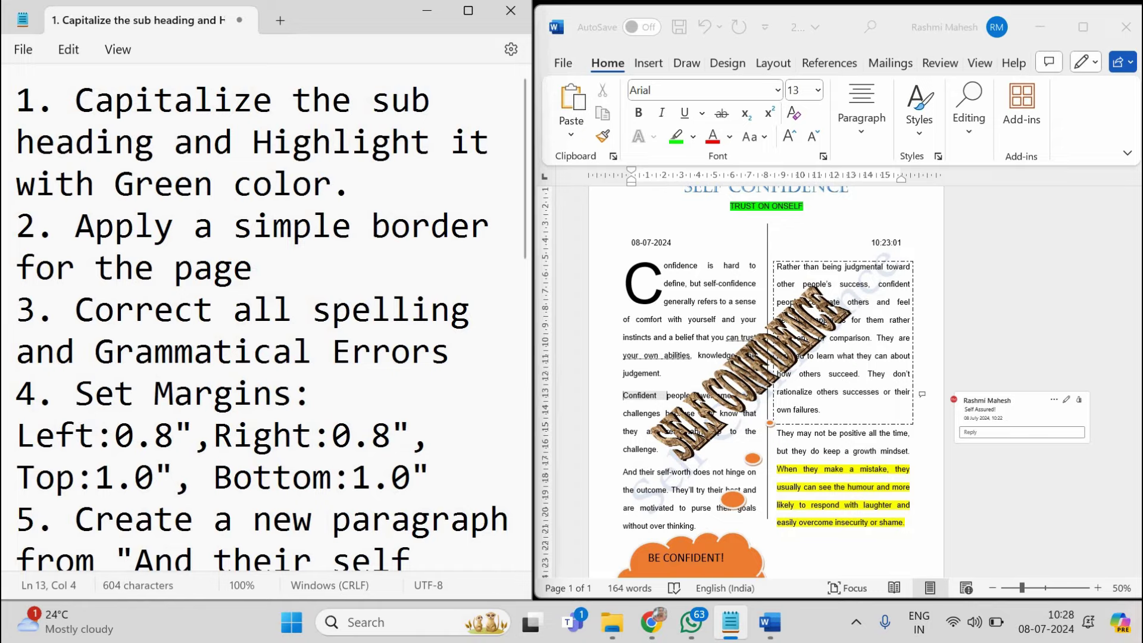
scroll(272, 317, down, 1)
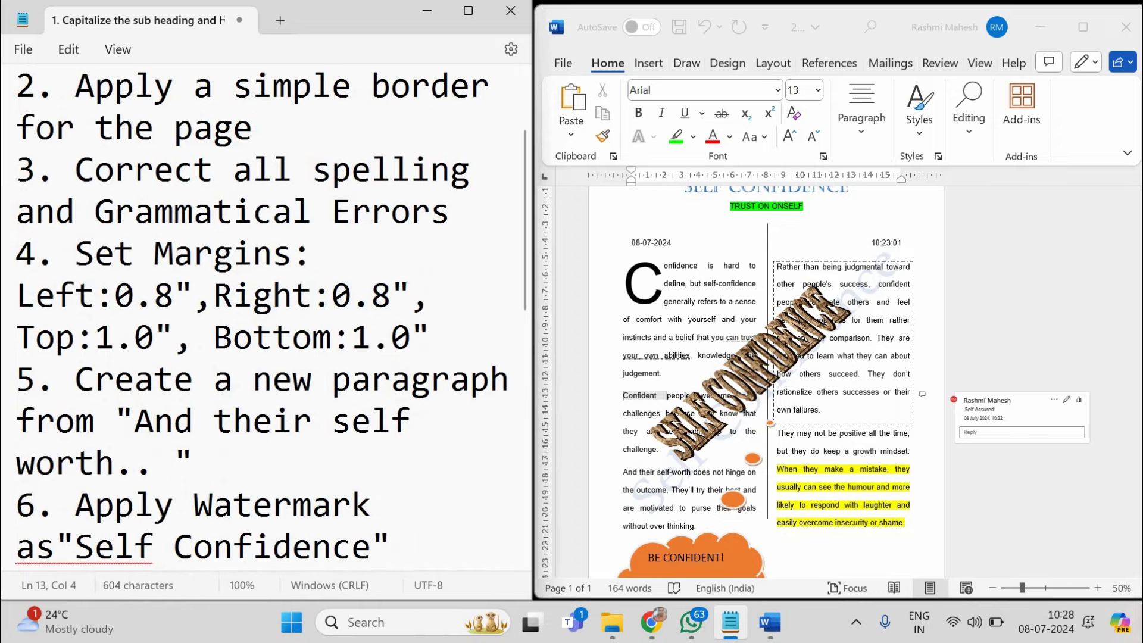
scroll(272, 316, down, 1)
scroll(272, 317, down, 1)
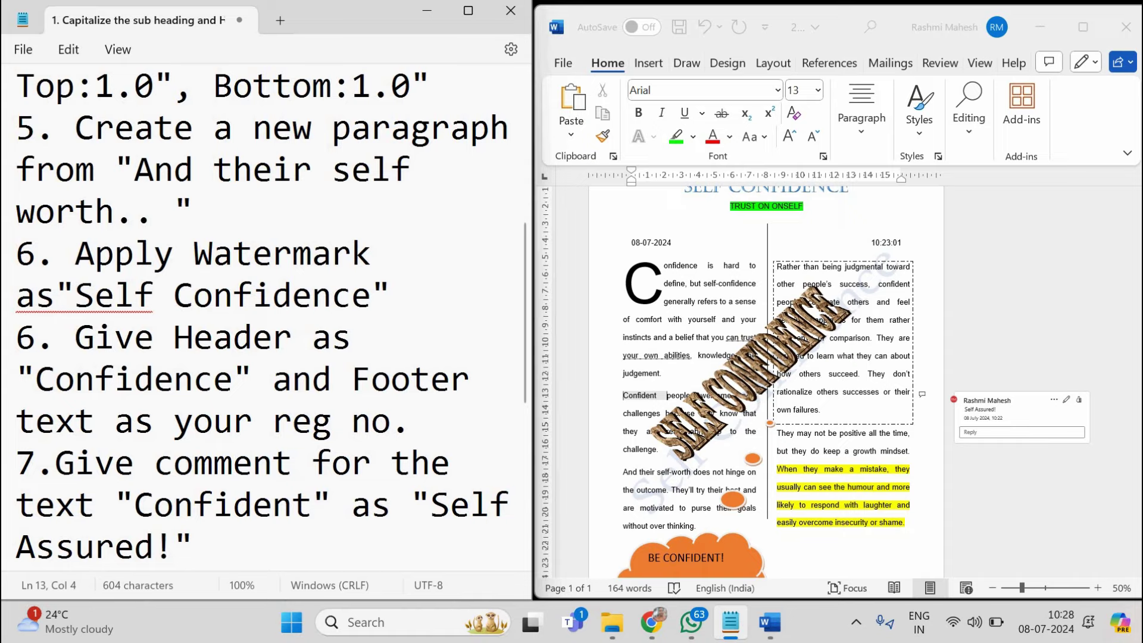
scroll(266, 316, down, 1)
scroll(266, 317, down, 1)
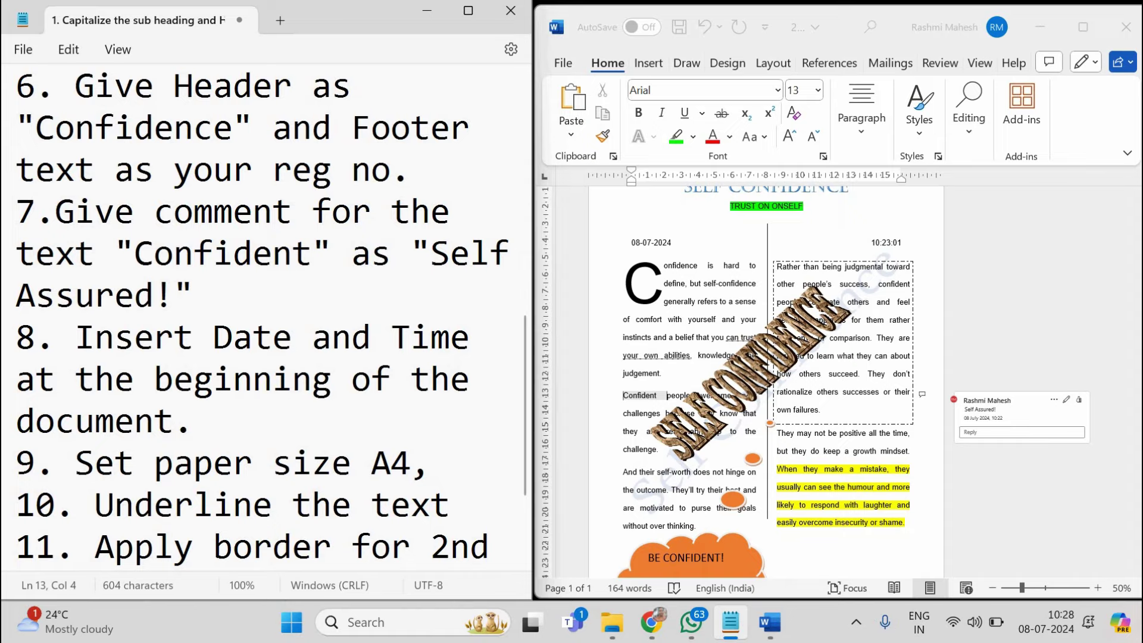
scroll(262, 317, down, 2)
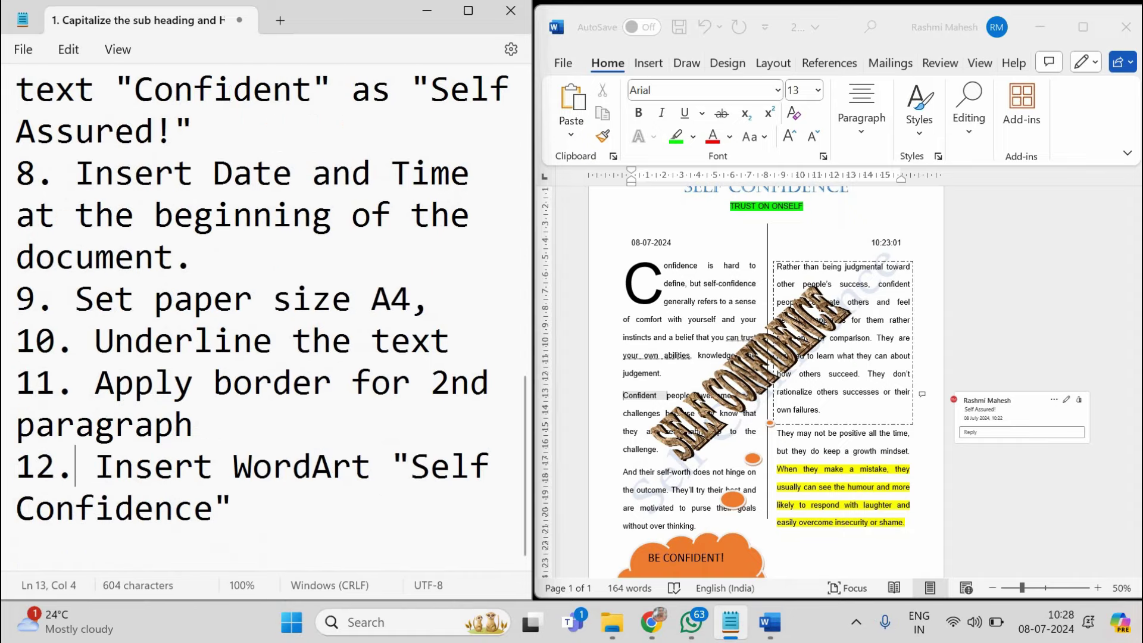
click(631, 546)
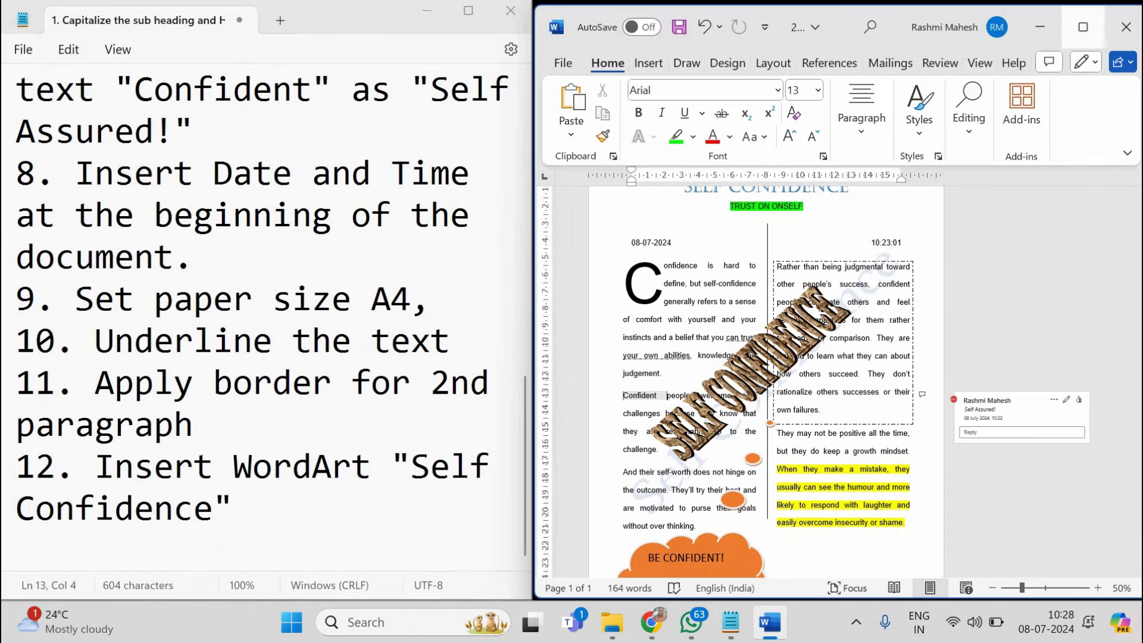